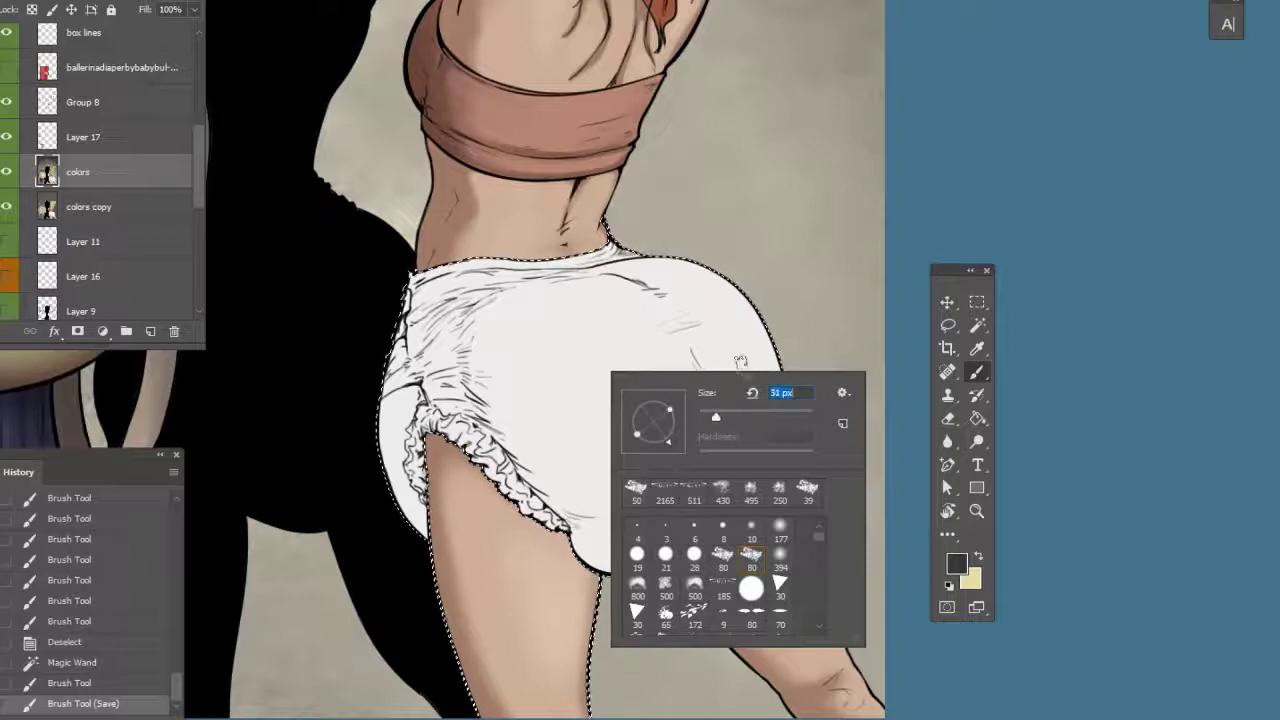
Set the brush size to 20 px for shading the white garment
click(885, 270)
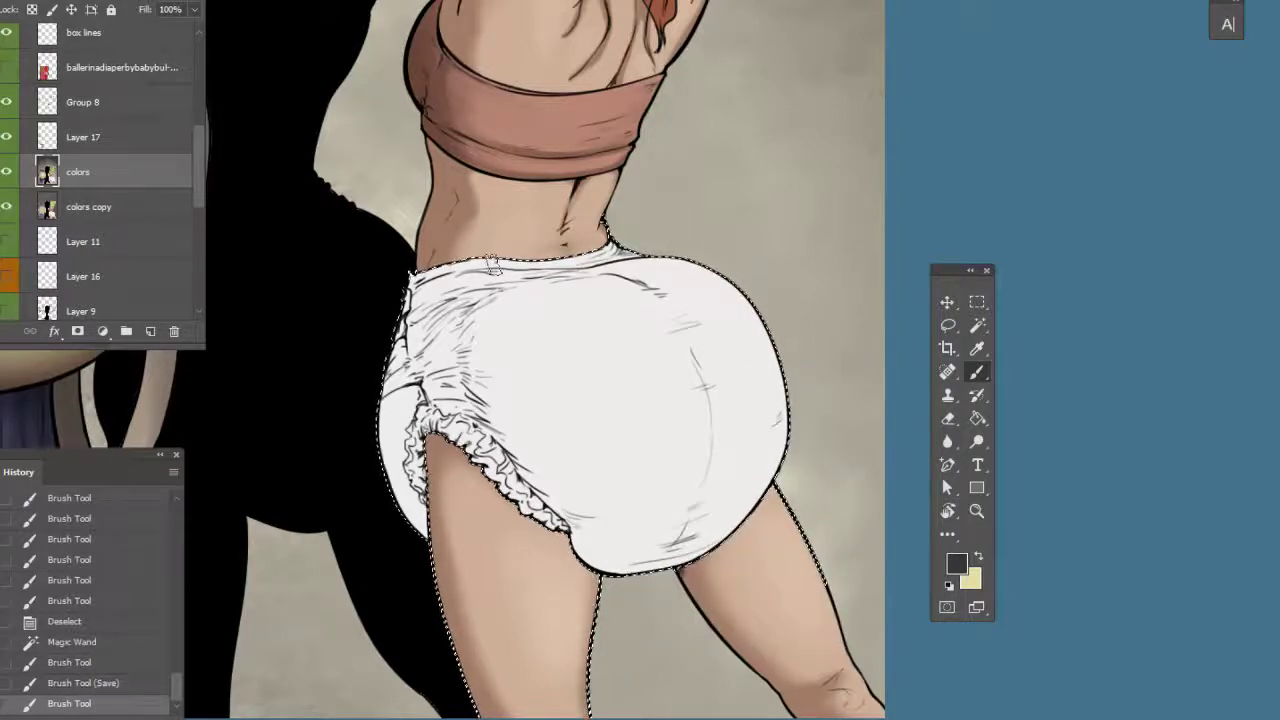
drag(490, 485, 483, 510)
right_click(421, 388)
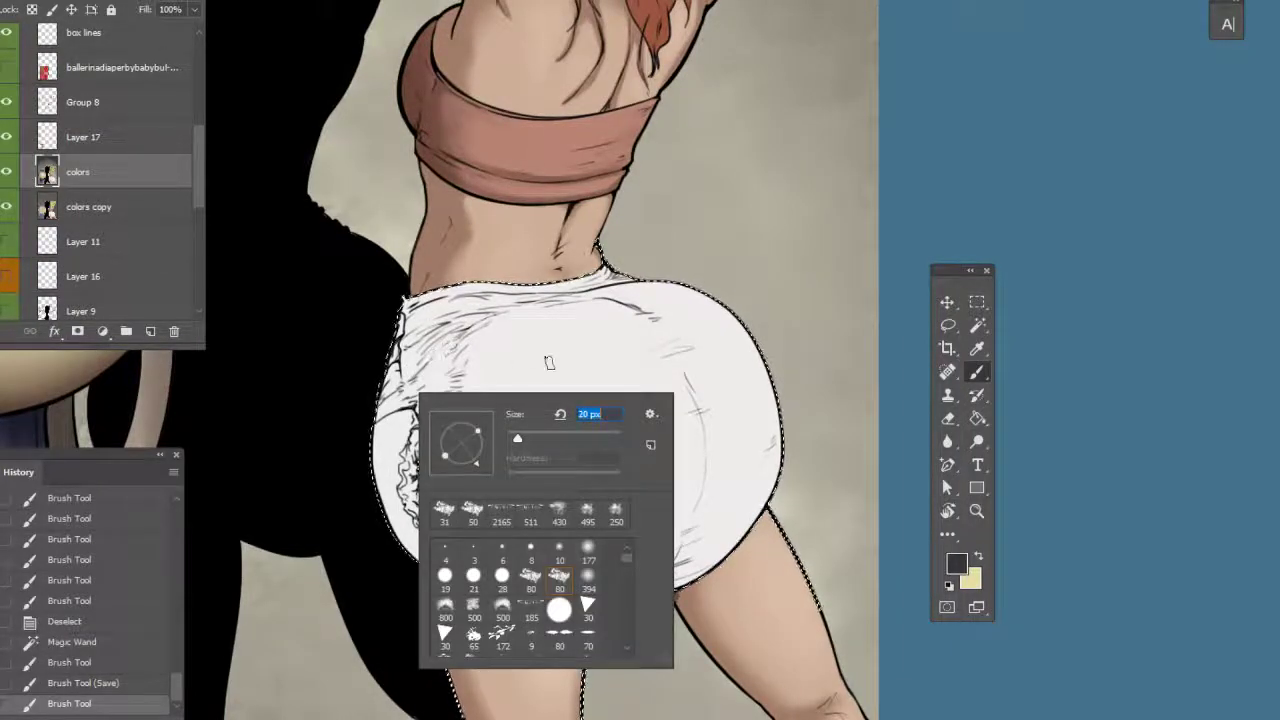
Set the foreground colour to the light blue-grey c8d0d4, based on the garment's off-white
click(976, 379)
click(956, 565)
click(510, 362)
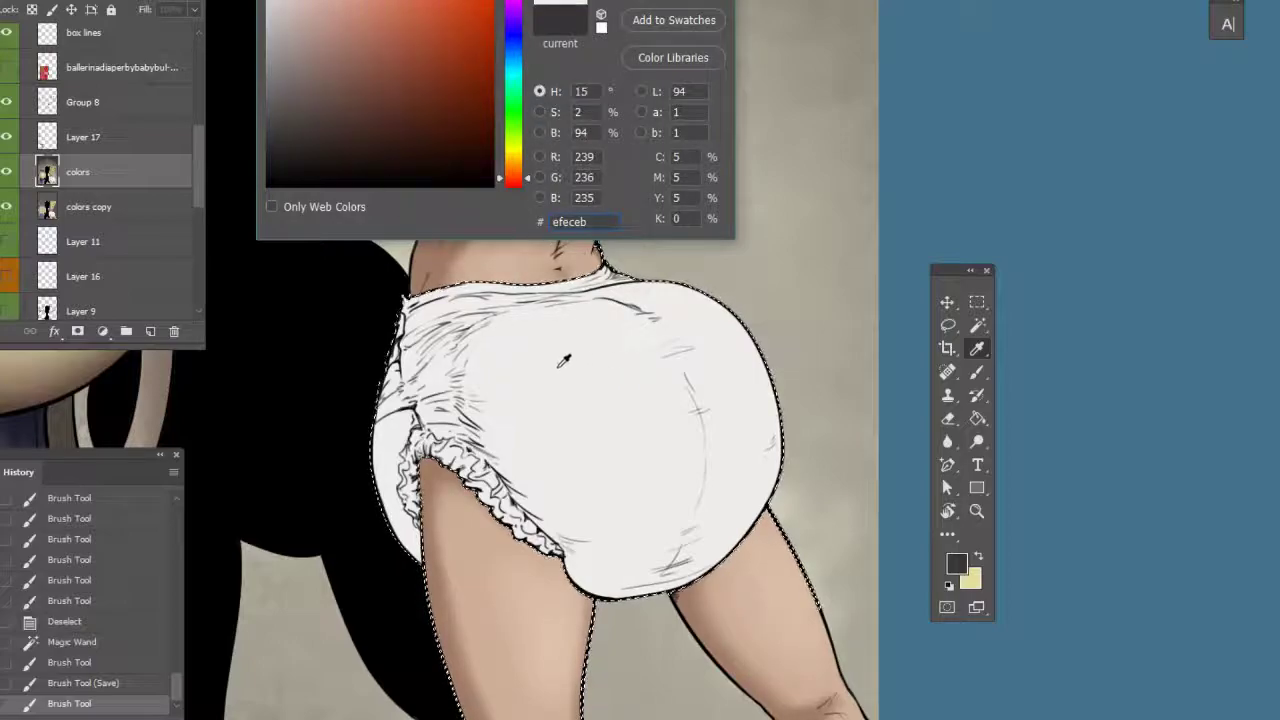
drag(360, 0, 415, 0)
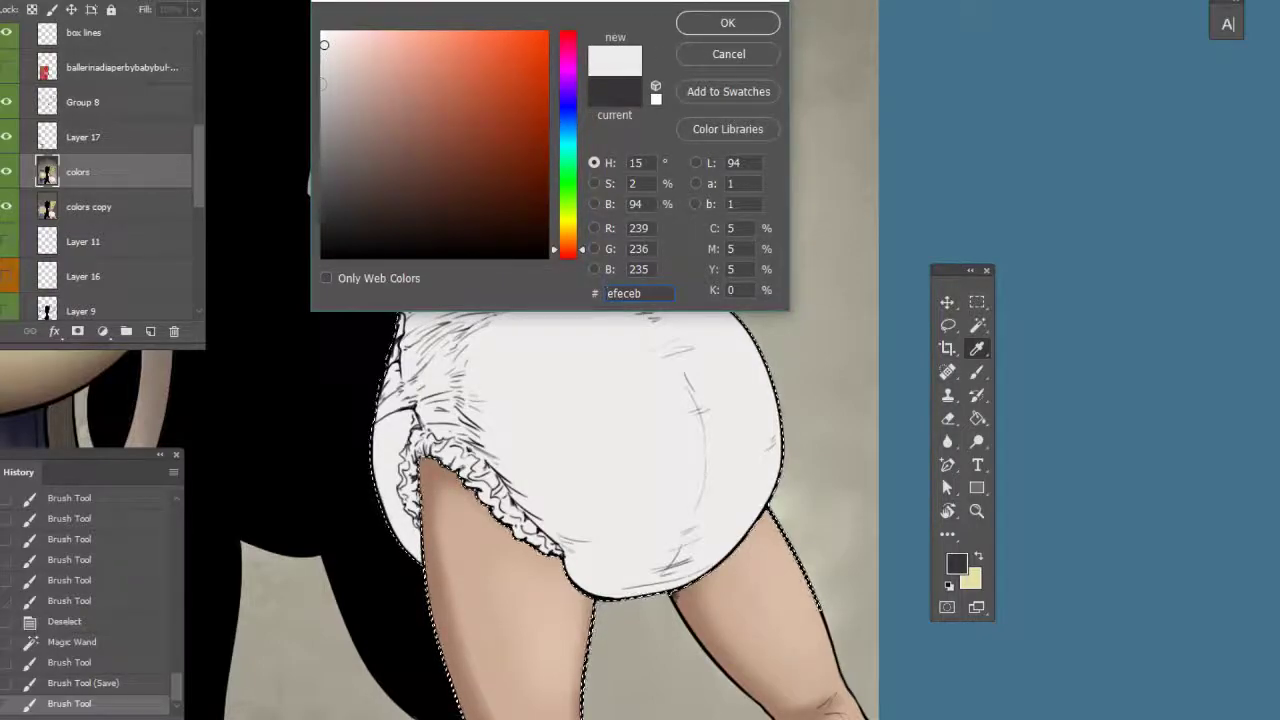
click(333, 74)
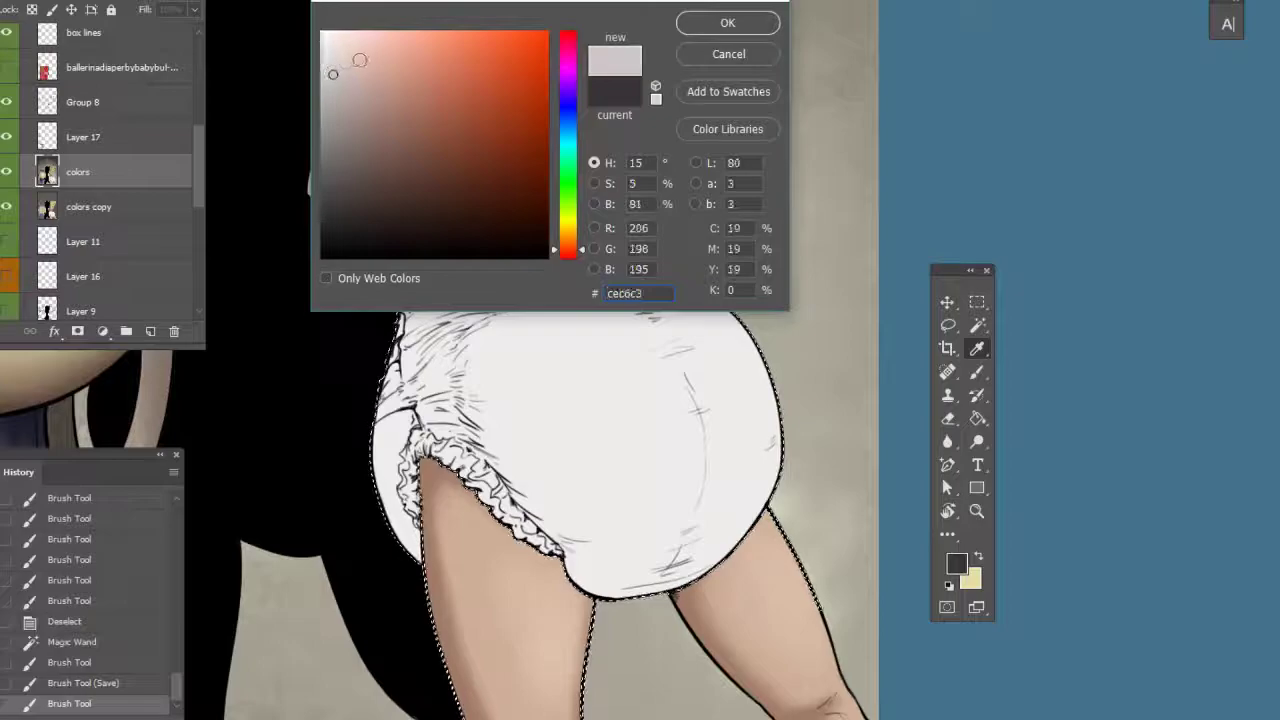
drag(568, 138, 569, 130)
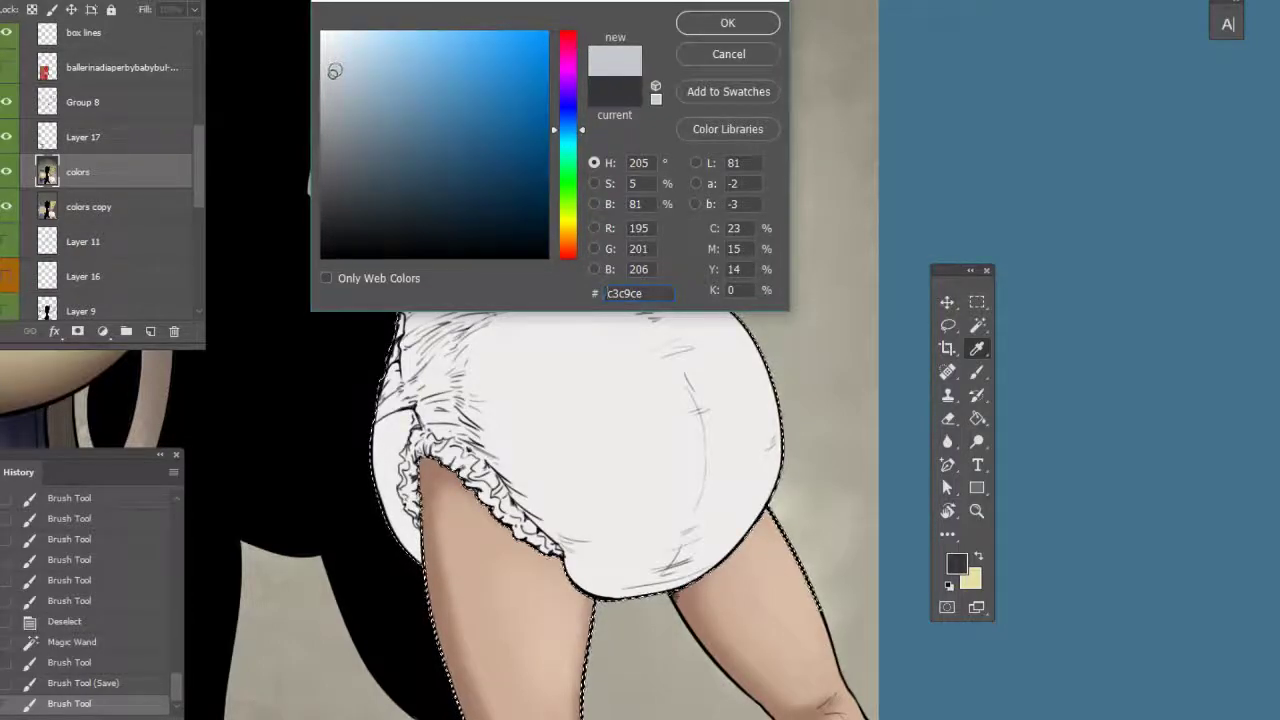
drag(569, 141, 569, 133)
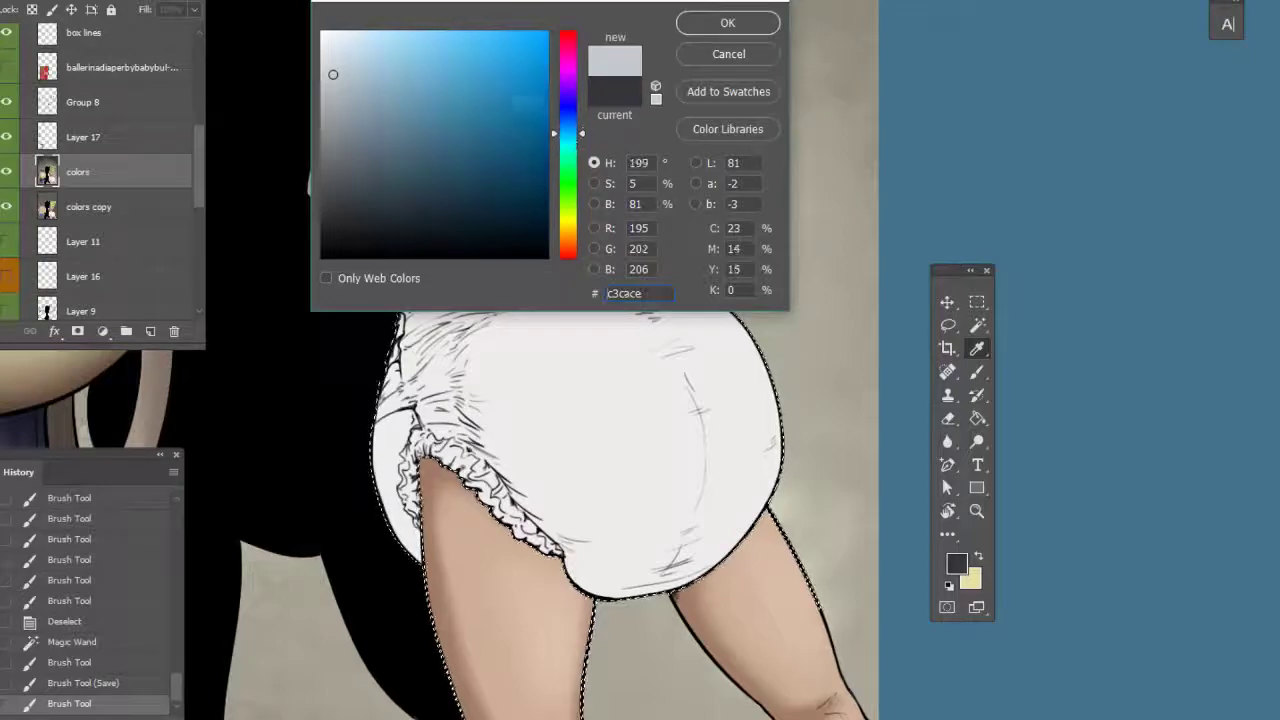
click(727, 22)
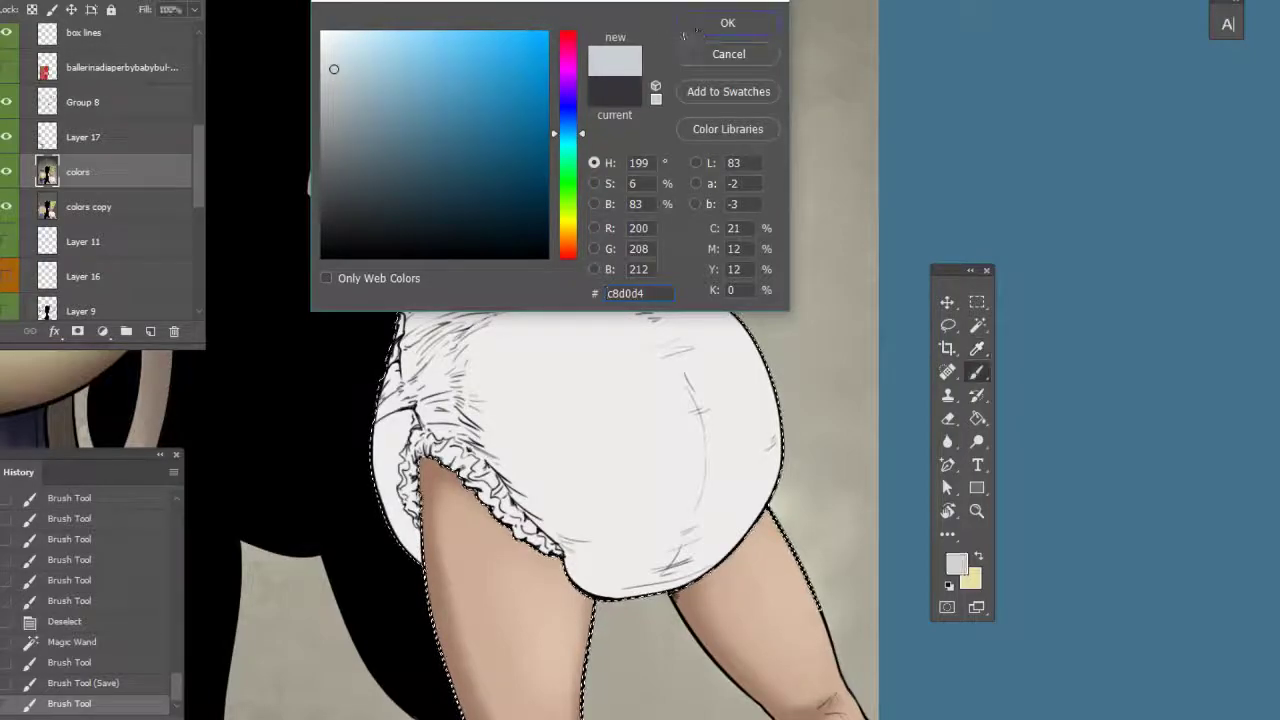
Brush light blue-grey shading over the folds on the garment's left side and its rear panel
key(b)
right_click(468, 368)
mouse_move(407, 343)
mouse_down()
mouse_move(420, 318)
mouse_move(476, 298)
mouse_move(398, 340)
mouse_move(440, 337)
mouse_move(410, 364)
mouse_up()
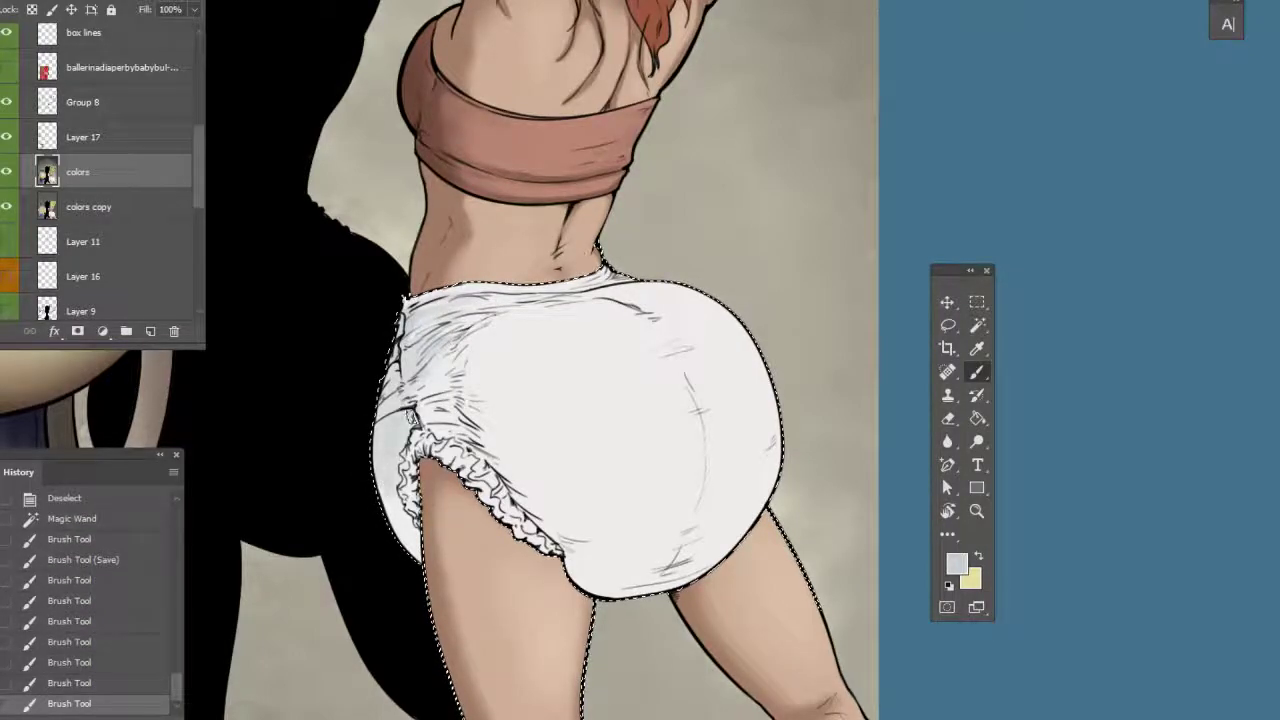
drag(391, 513, 408, 545)
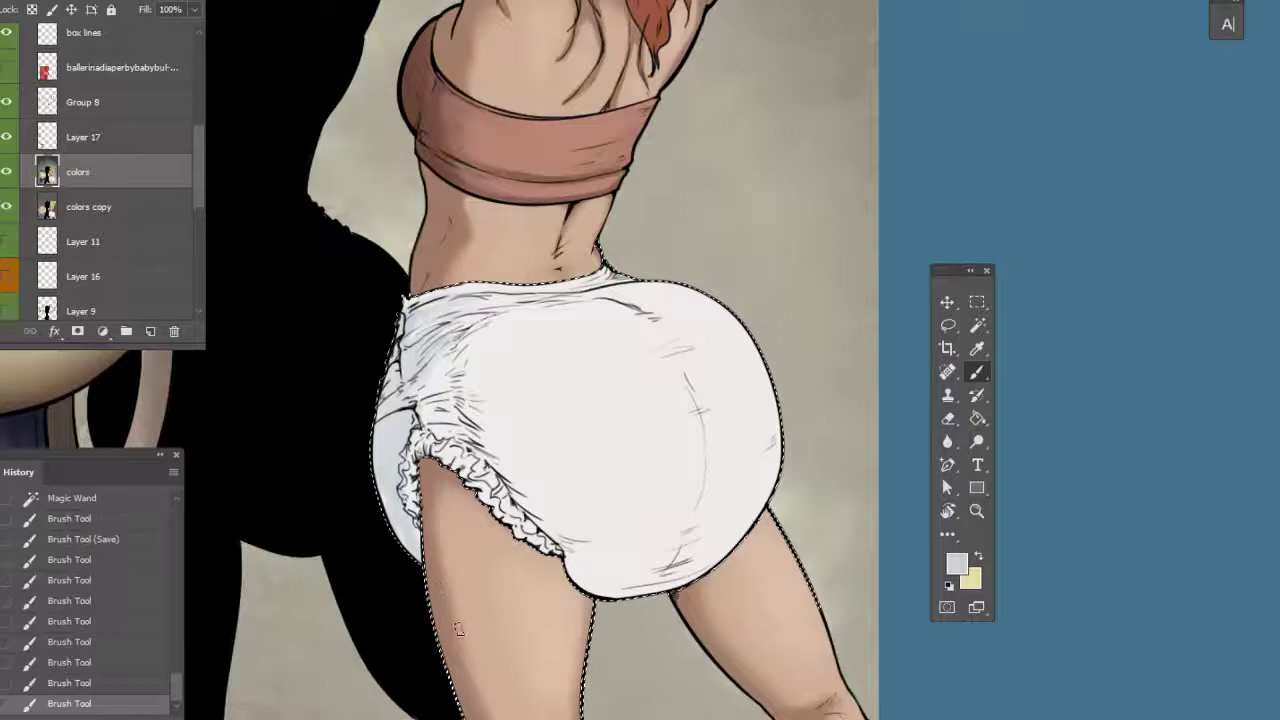
Set the foreground colour to the darker blue-grey acb4b8 and deepen the shading on the garment's left folds and rear panel
click(958, 567)
click(336, 92)
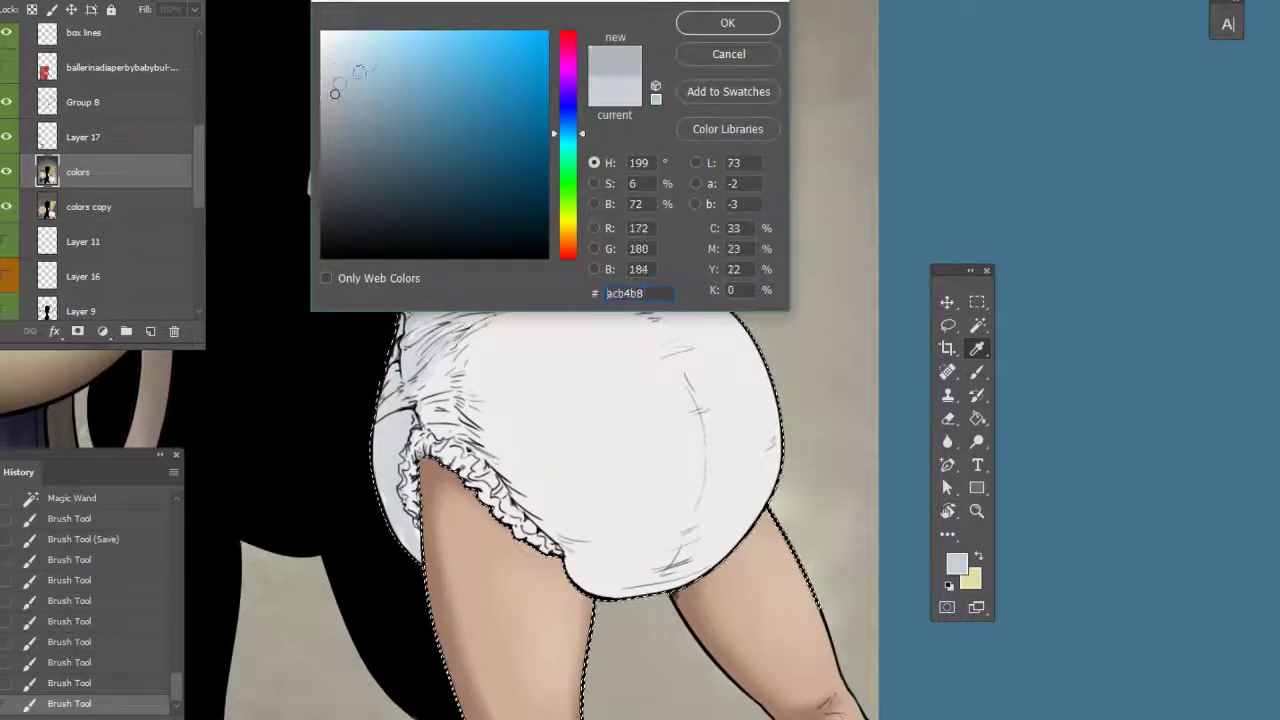
click(727, 22)
mouse_move(424, 348)
mouse_down()
mouse_move(394, 396)
mouse_move(411, 399)
mouse_move(391, 472)
mouse_move(406, 518)
mouse_up()
drag(390, 478, 412, 545)
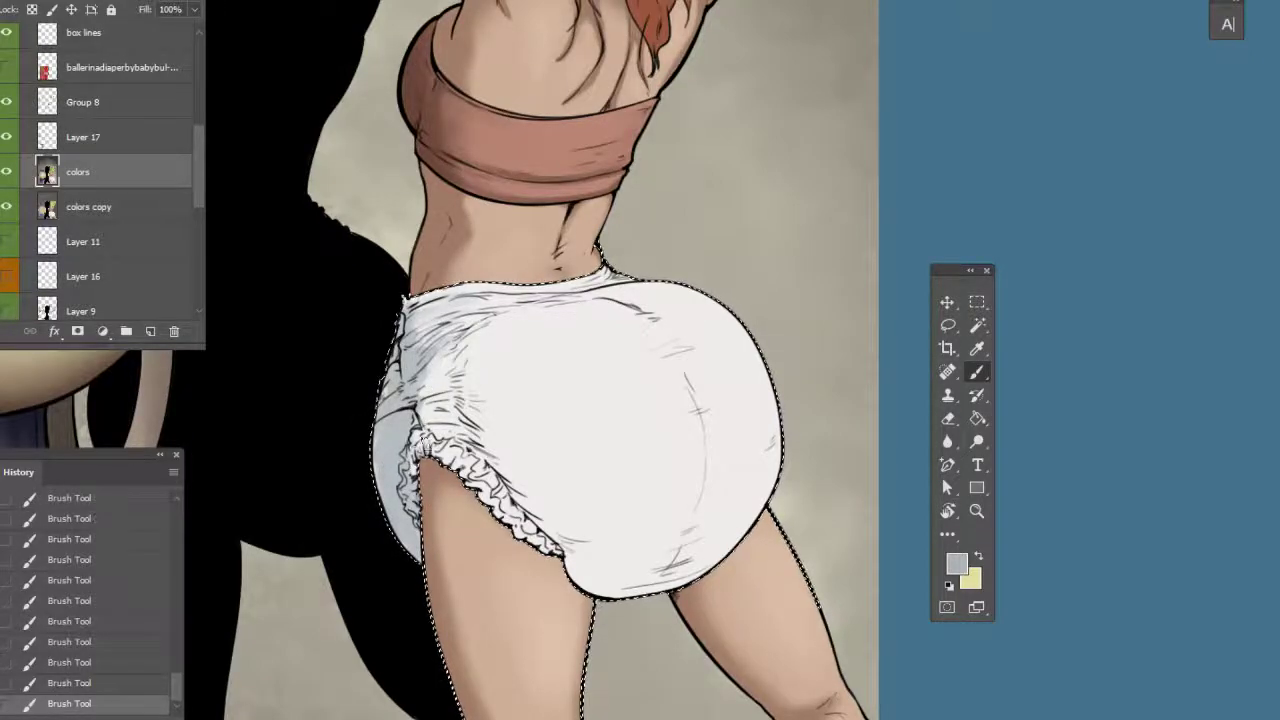
Shade the waistband and side folds, and detail the ruffled leg opening with a 7 px brush
drag(646, 429, 826, 408)
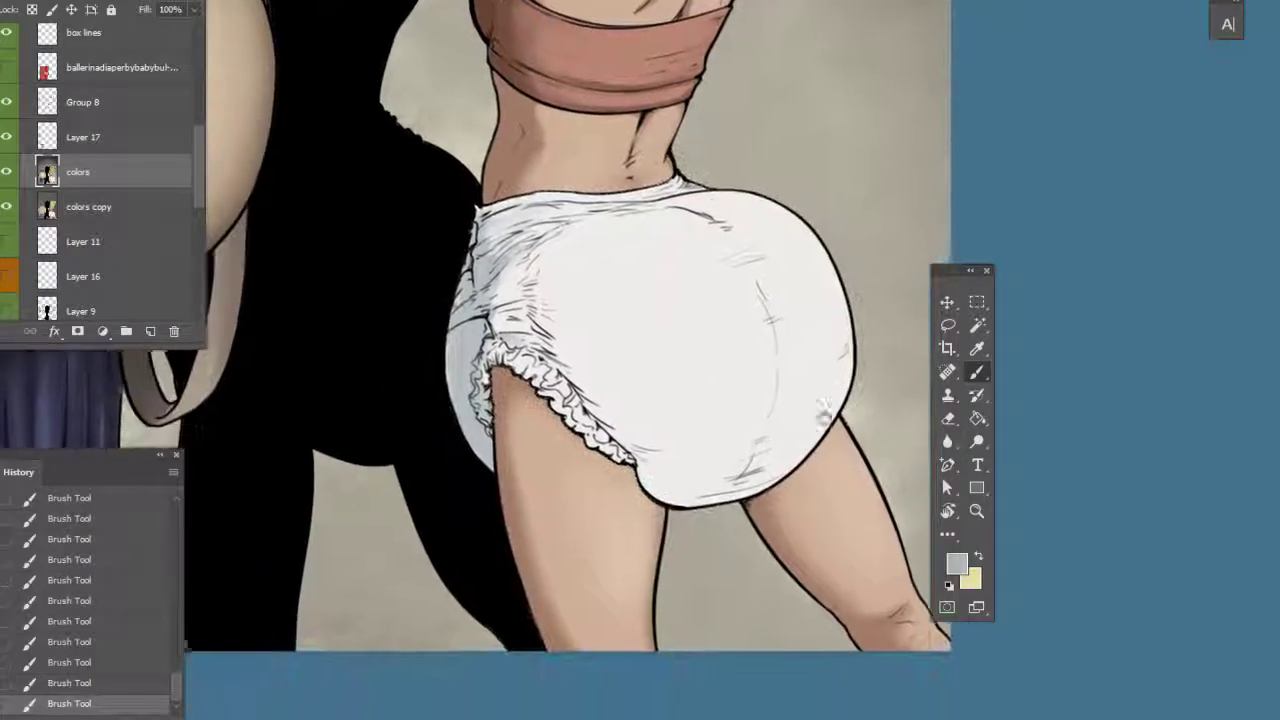
drag(711, 443, 806, 509)
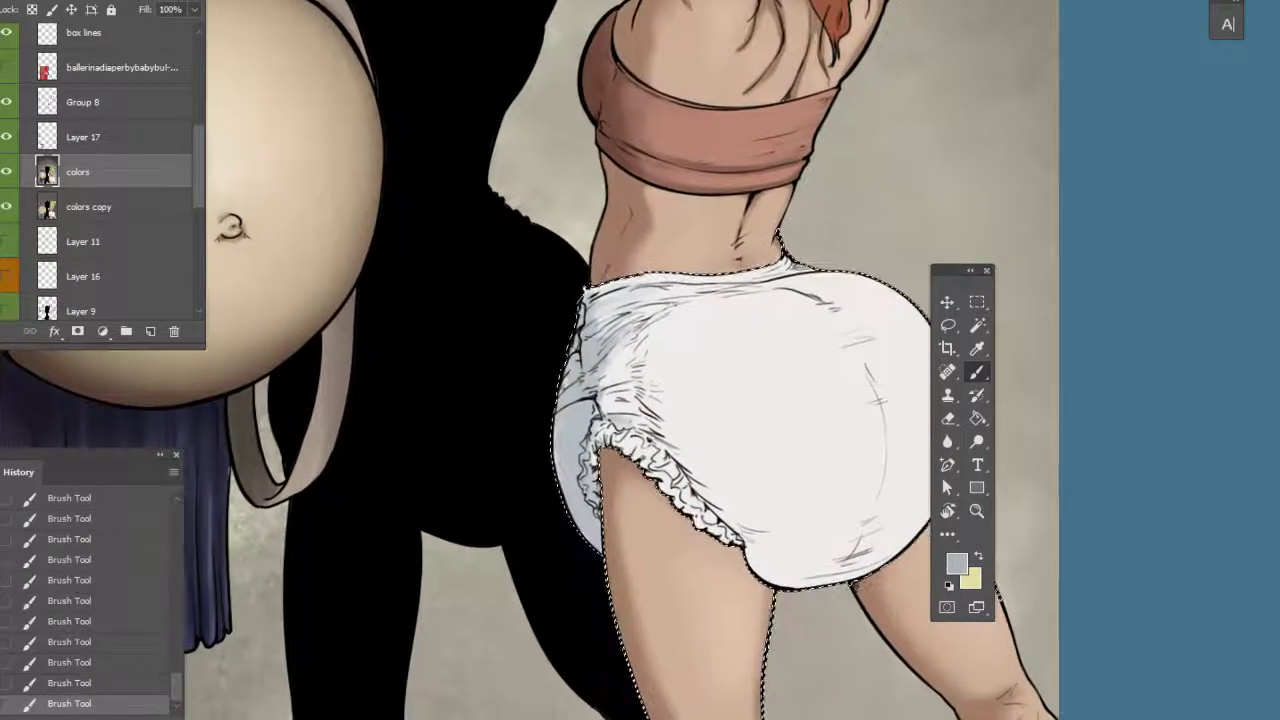
drag(741, 397, 660, 409)
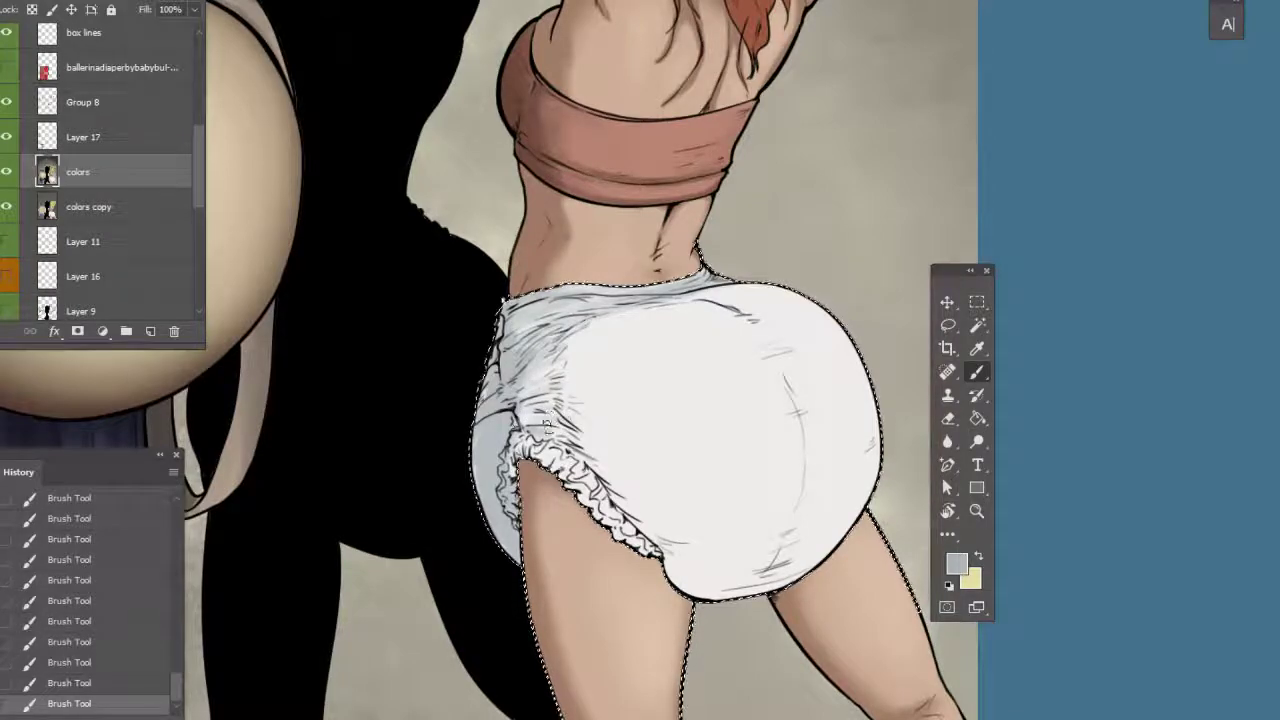
drag(684, 494, 491, 436)
right_click(393, 391)
click(396, 407)
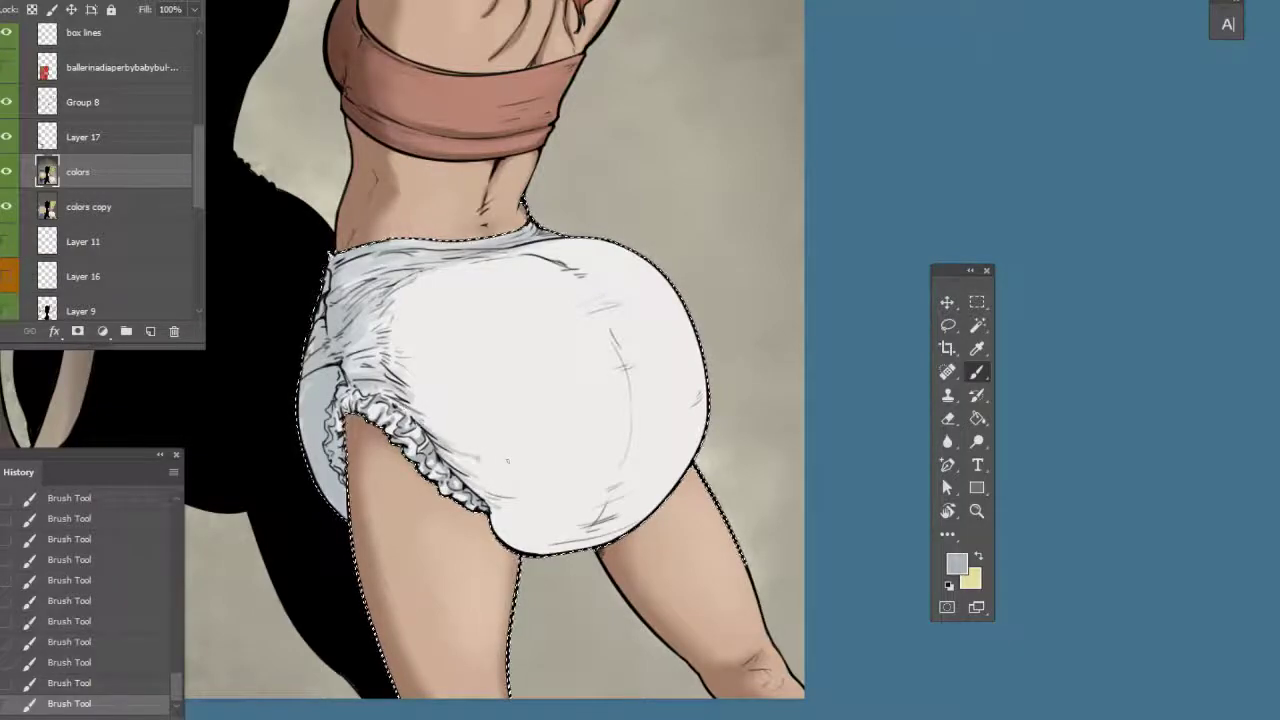
Set the brush size to 23 px, undo the stray stroke, and shade the garment's lower edge and the folds above the ruffle
right_click(565, 454)
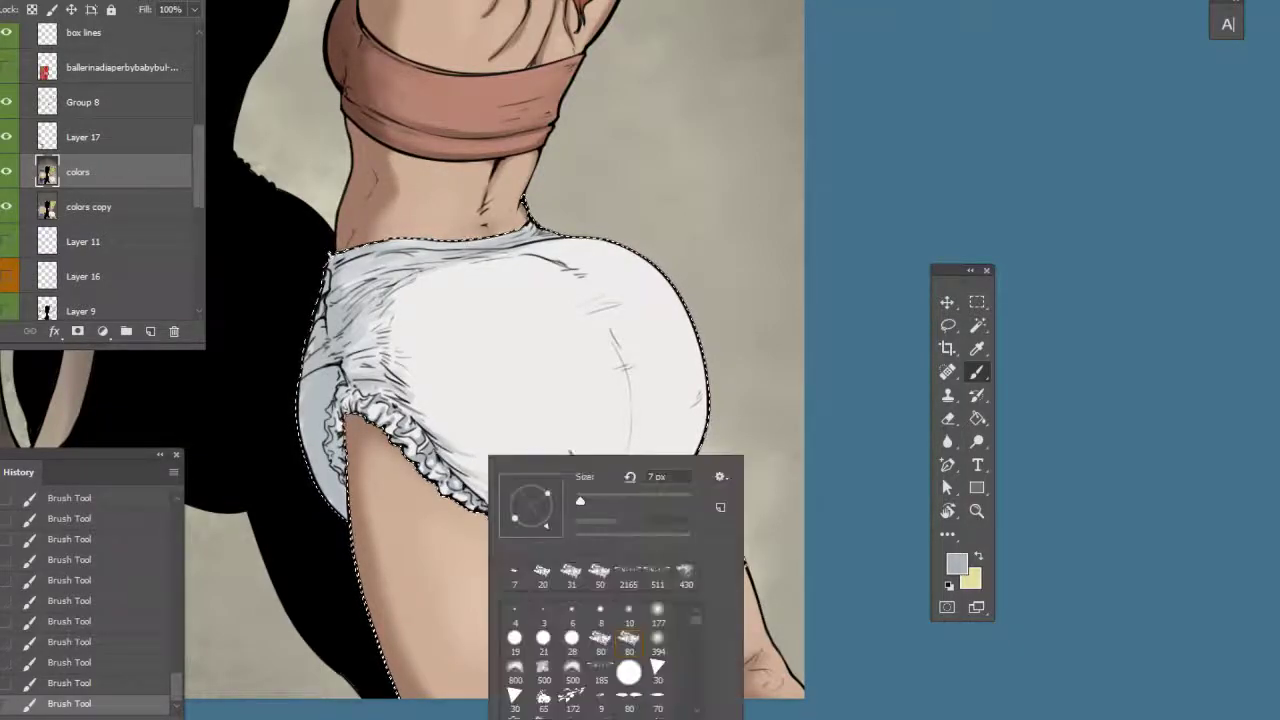
drag(583, 500, 587, 501)
click(555, 440)
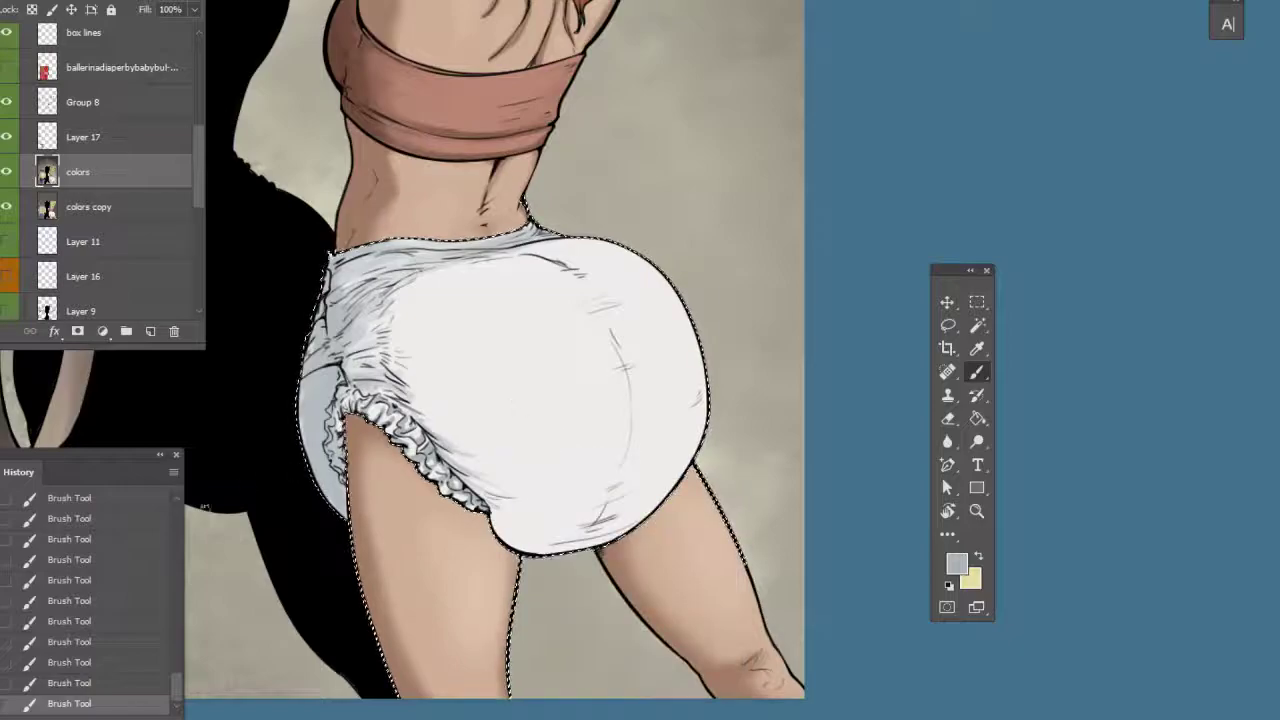
click(138, 688)
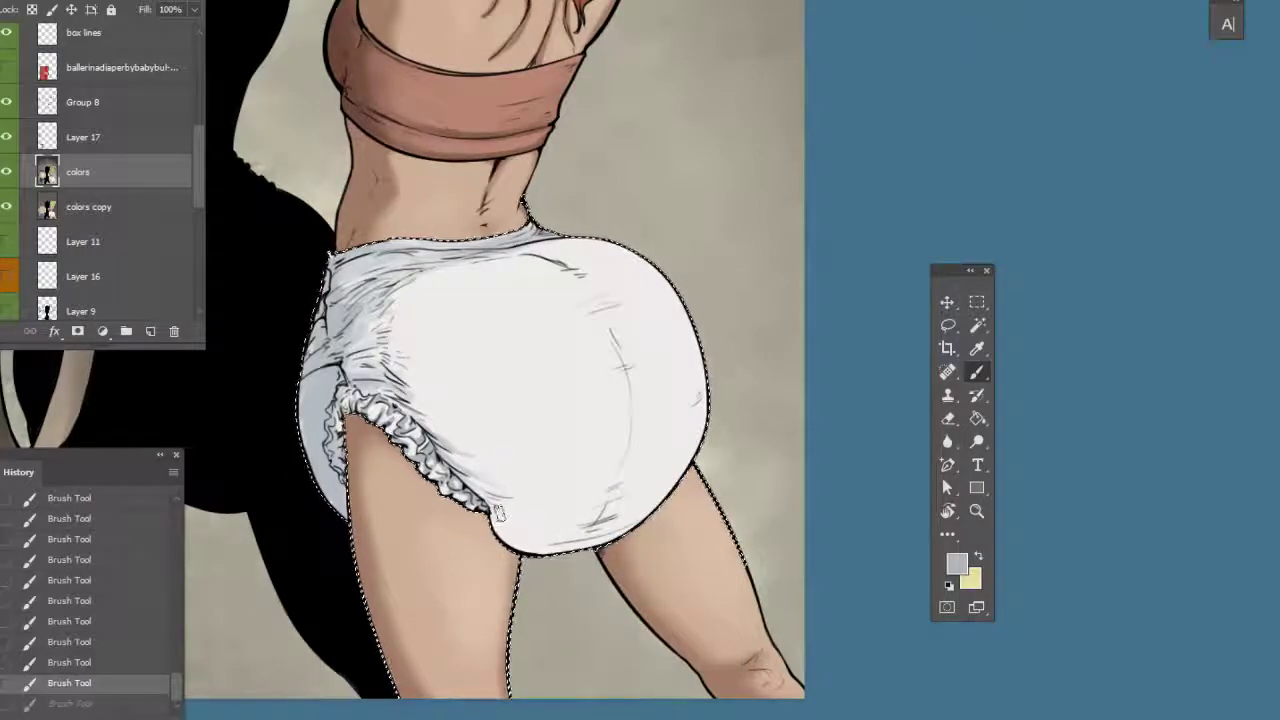
mouse_move(503, 503)
mouse_down()
mouse_move(505, 535)
mouse_move(598, 547)
mouse_move(624, 532)
mouse_up()
mouse_move(496, 525)
mouse_down()
mouse_move(625, 527)
mouse_move(612, 535)
mouse_move(629, 520)
mouse_up()
drag(563, 309, 588, 354)
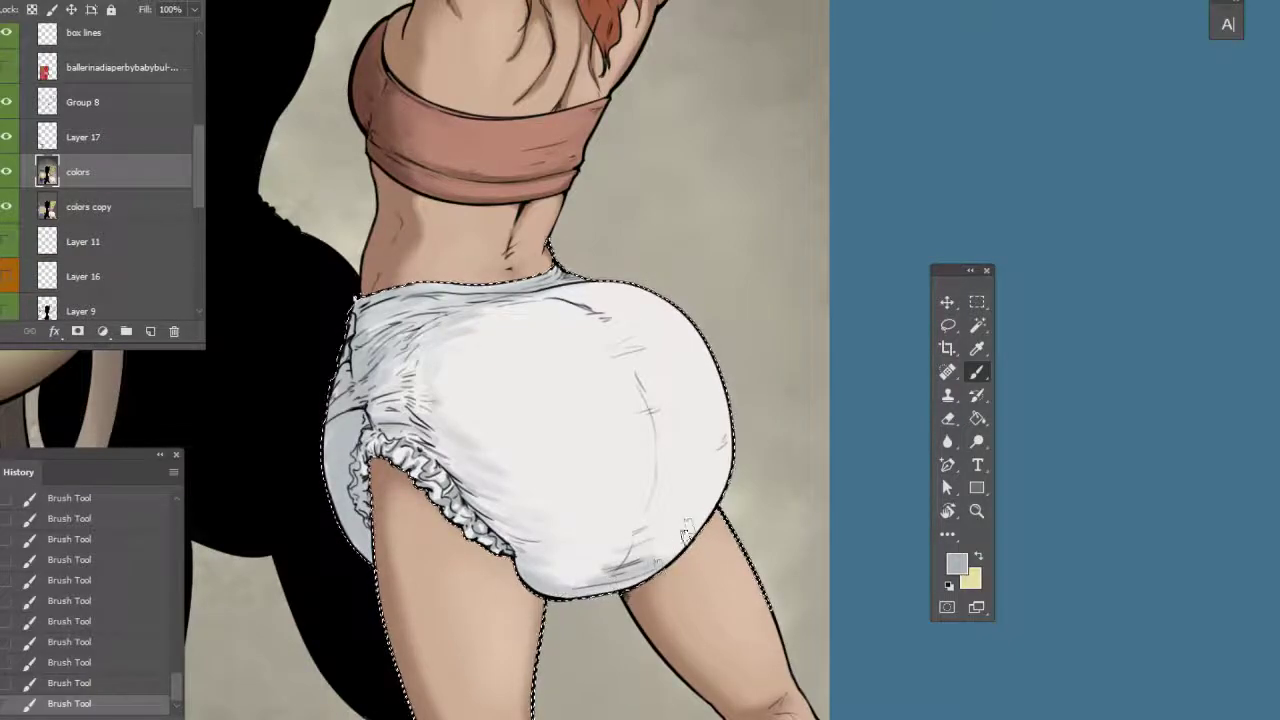
drag(781, 429, 818, 330)
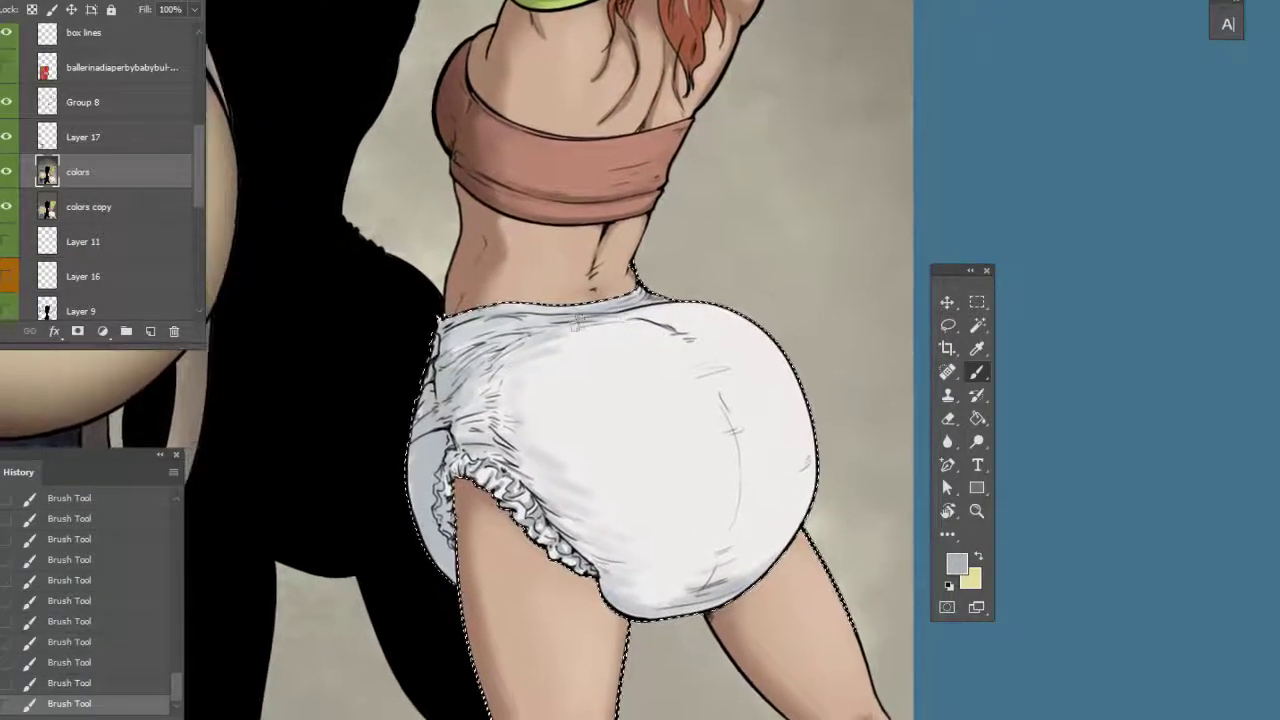
drag(826, 420, 814, 400)
Set the brush size to 14 px and shade the crease lines down the garment's centre and right edge
right_click(729, 524)
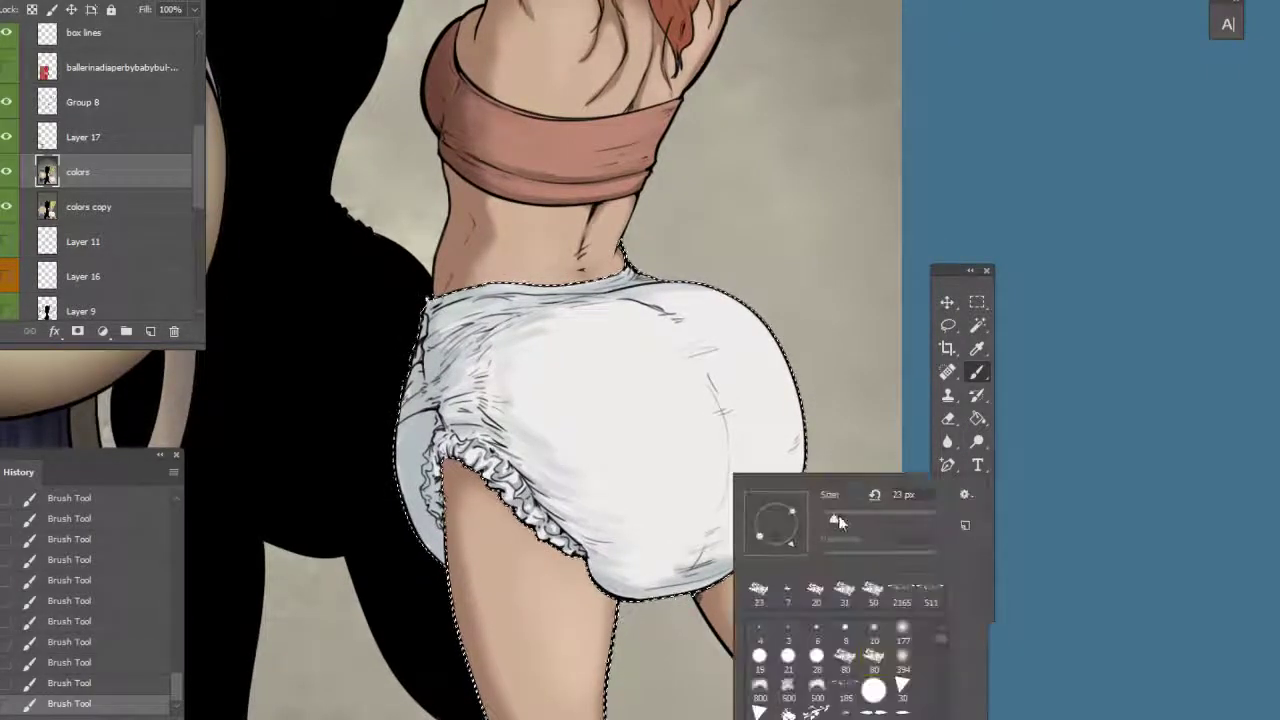
click(829, 519)
click(724, 531)
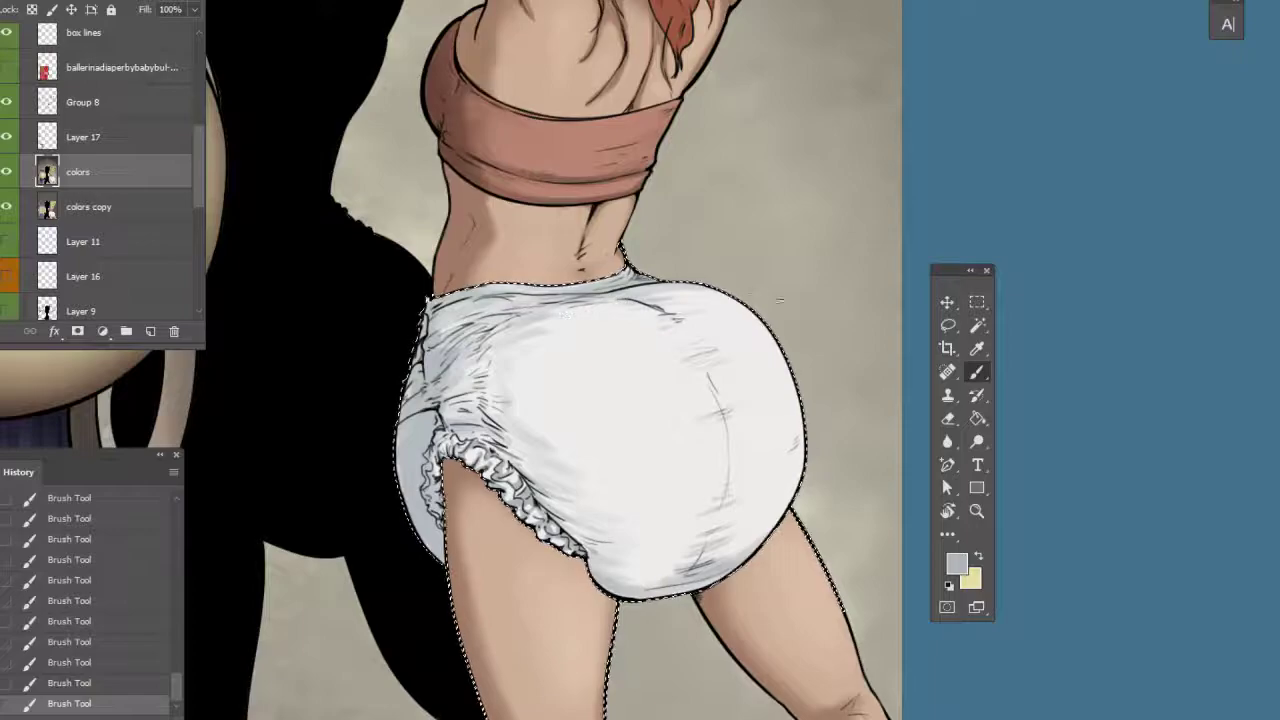
drag(789, 442, 775, 431)
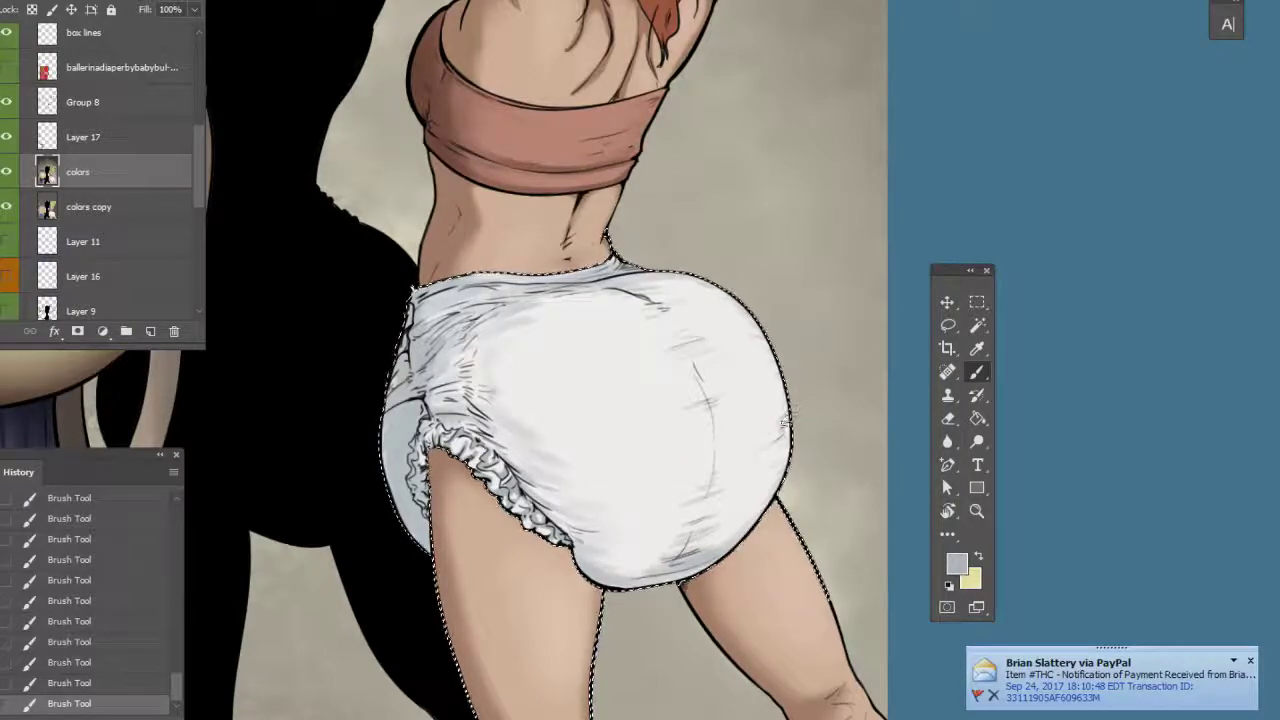
drag(747, 500, 541, 579)
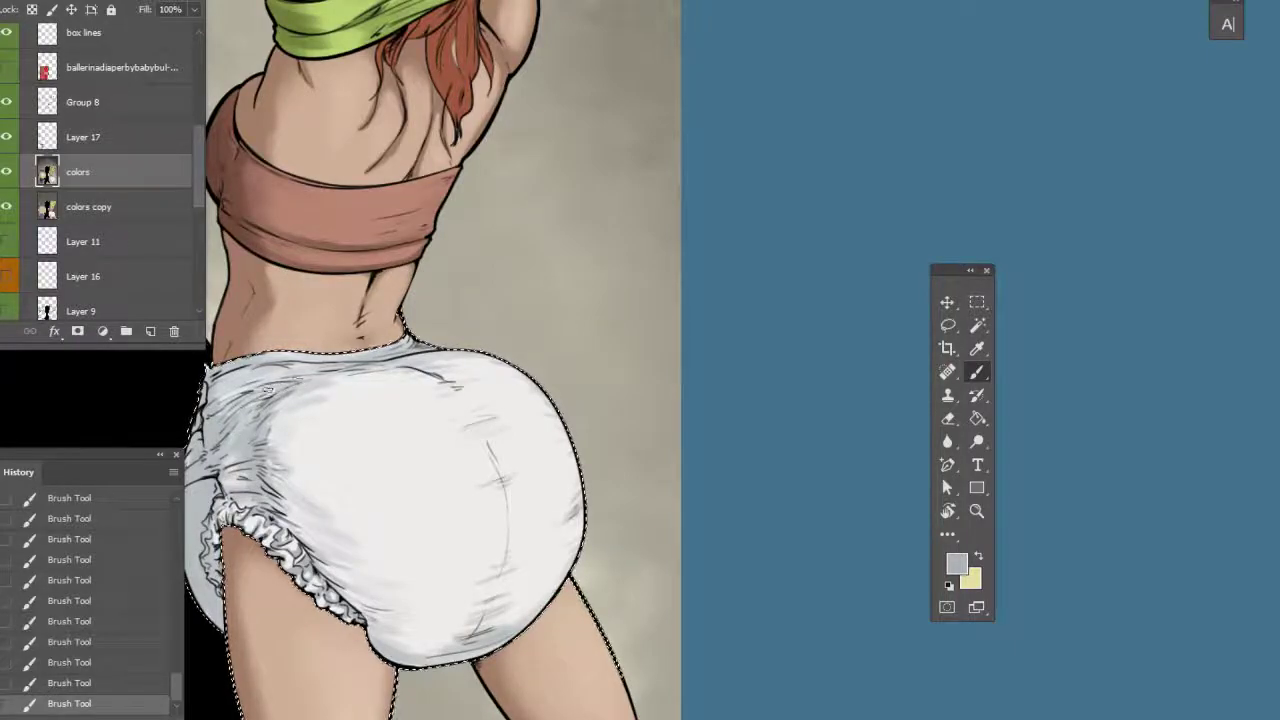
Enlarge the brush to 36 px and 62 px and paint broad soft shading over the garment's left half
right_click(551, 462)
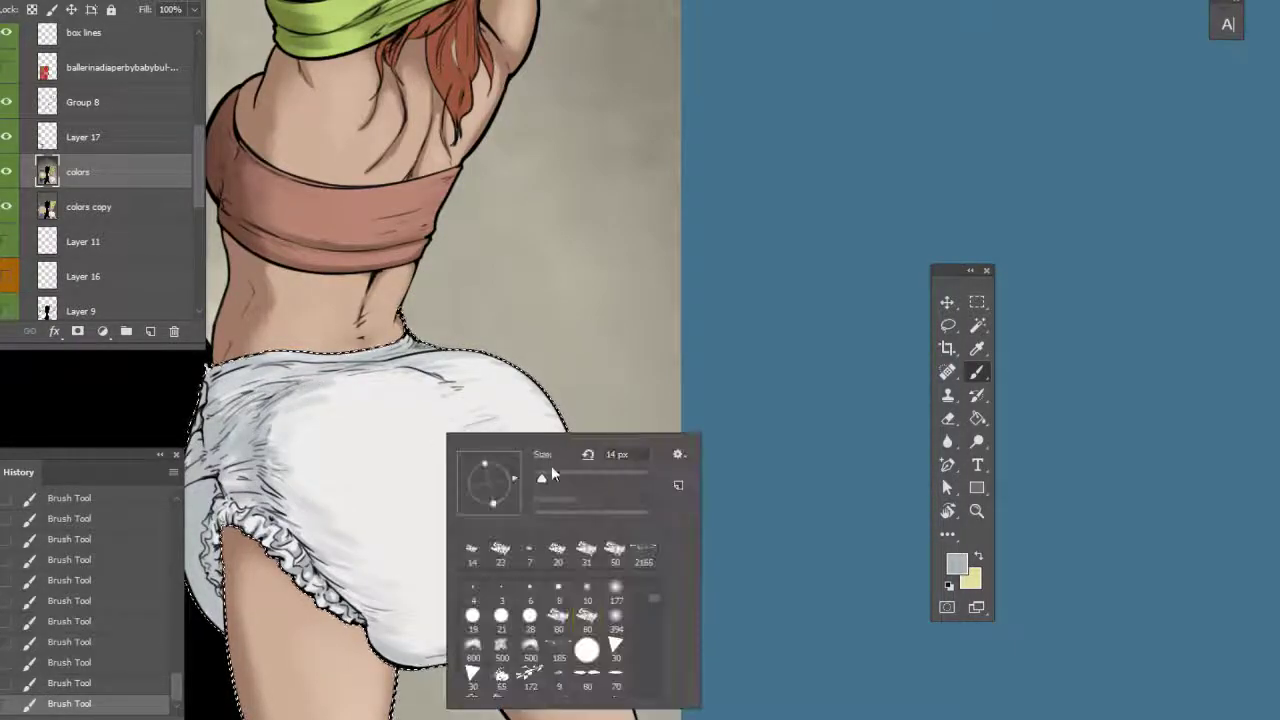
key(Return)
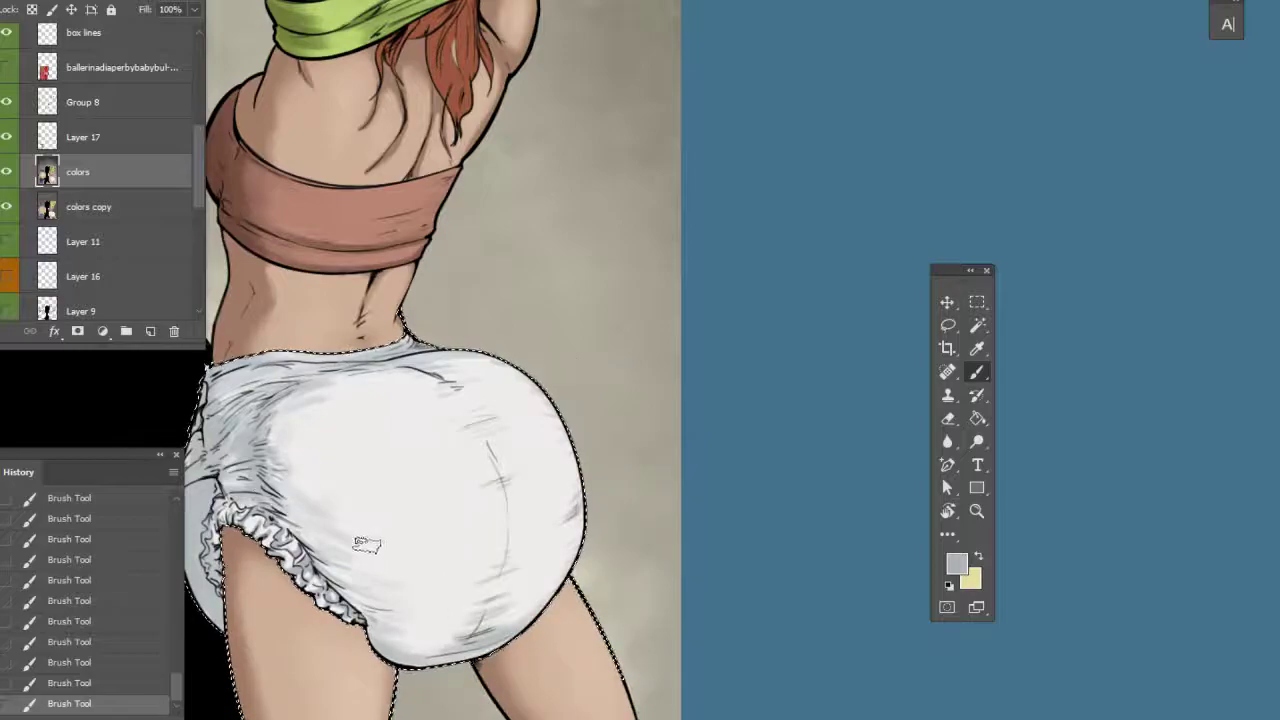
right_click(304, 421)
click(426, 466)
click(343, 391)
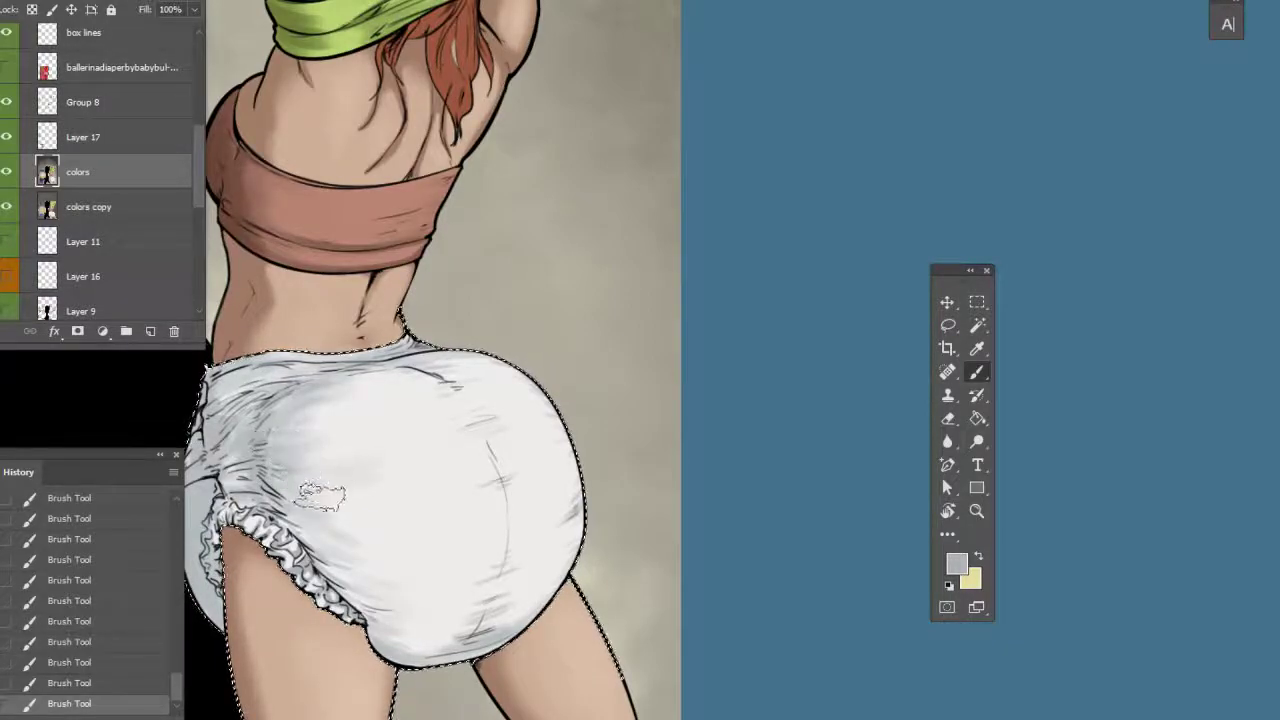
right_click(367, 453)
click(556, 411)
drag(563, 266, 623, 215)
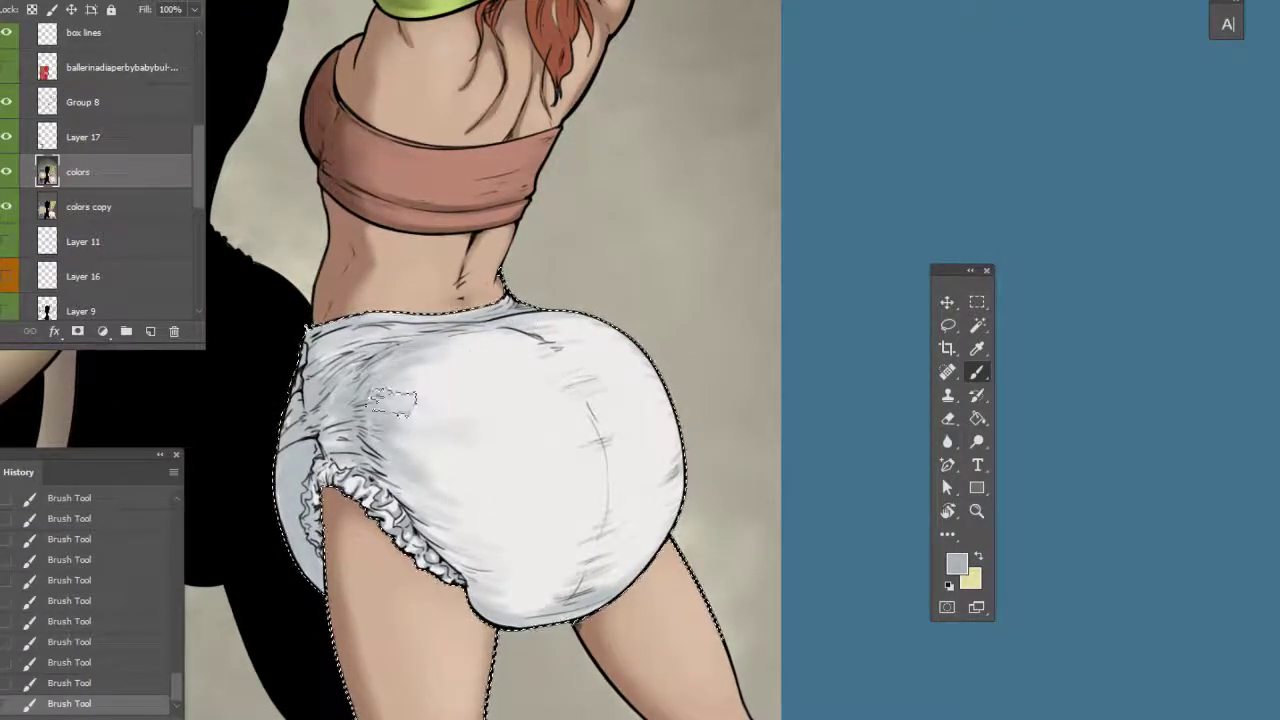
drag(698, 432, 682, 442)
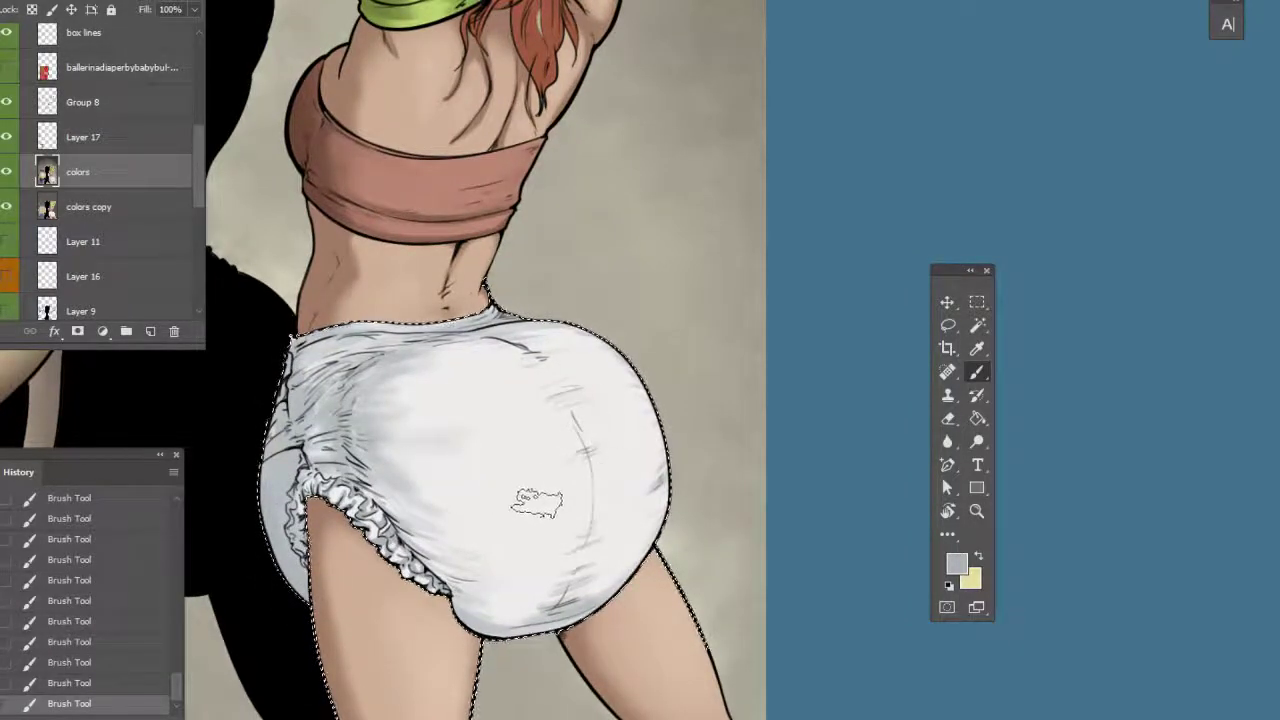
Sample the garment's off-white and paint fine highlights between the shaded folds with a much smaller brush
alt+click(479, 537)
right_click(434, 525)
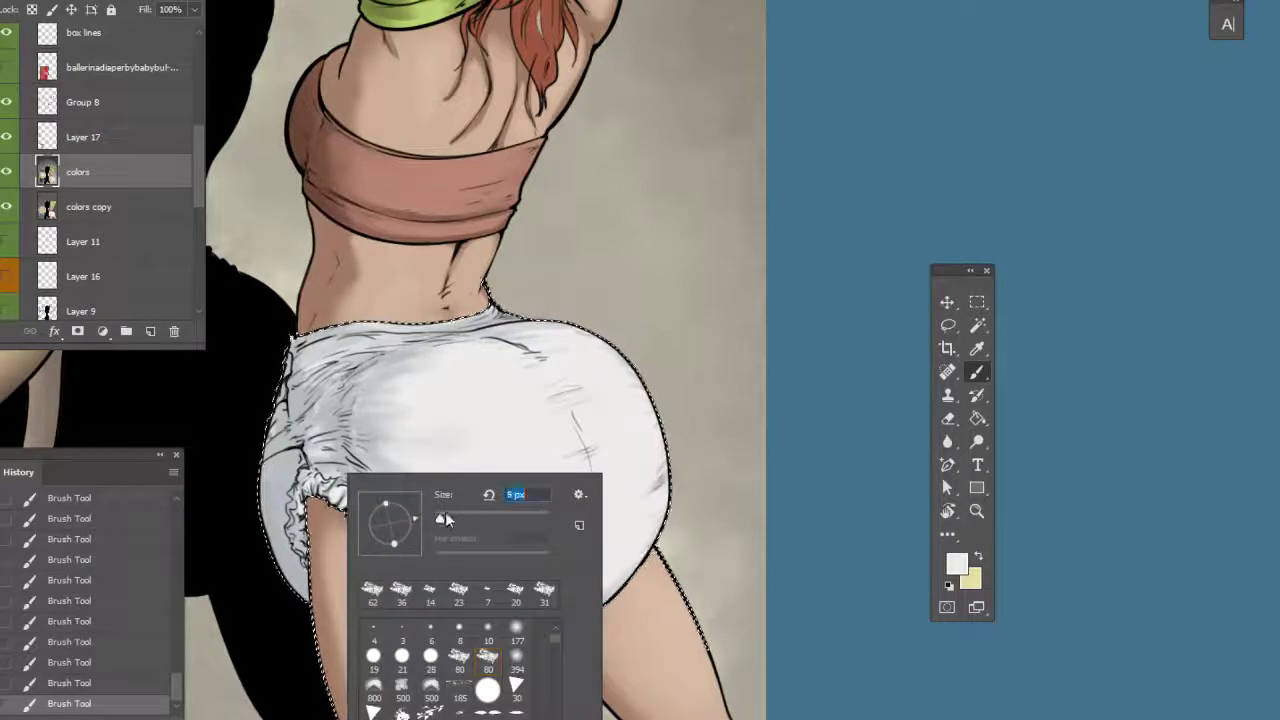
key(Return)
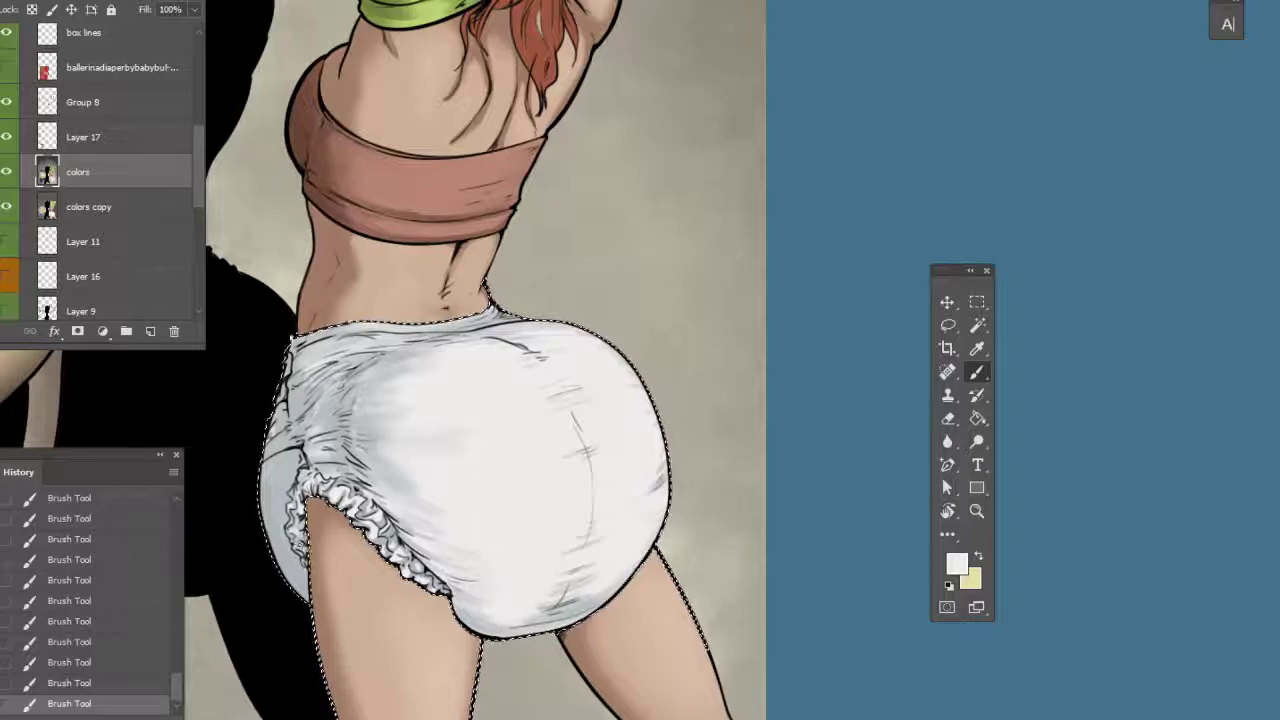
drag(748, 416, 723, 437)
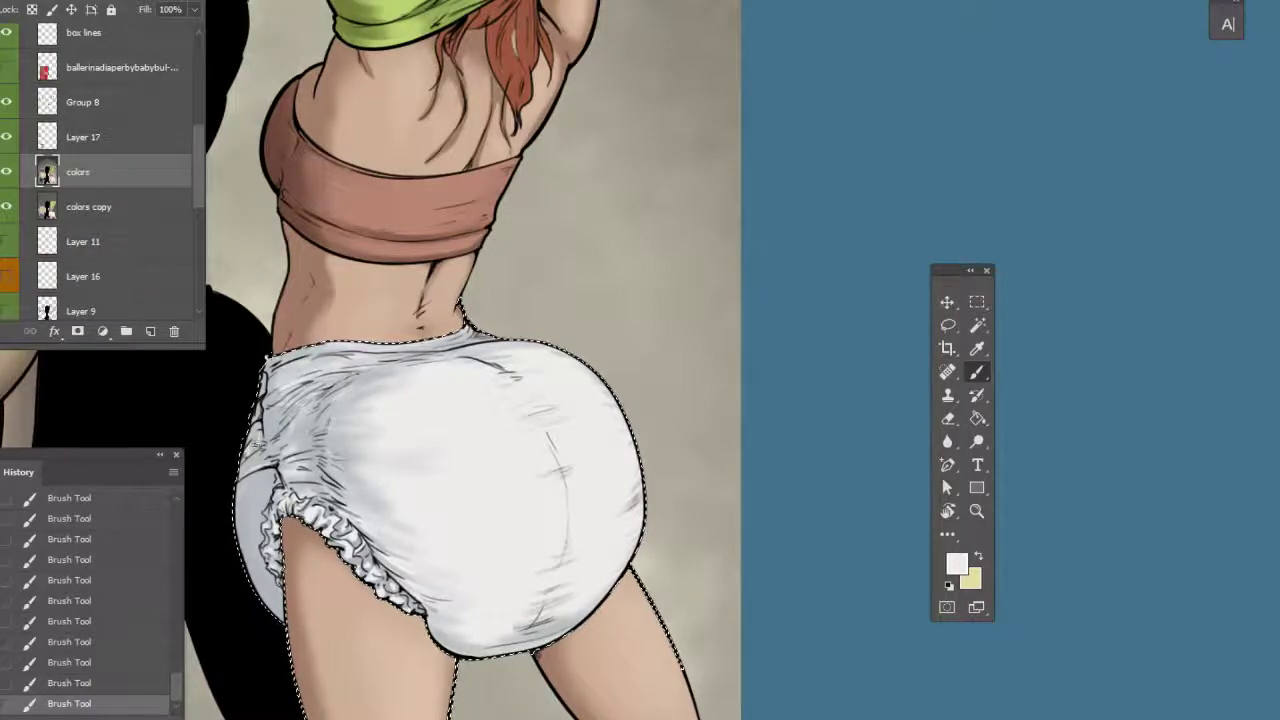
drag(574, 472, 588, 394)
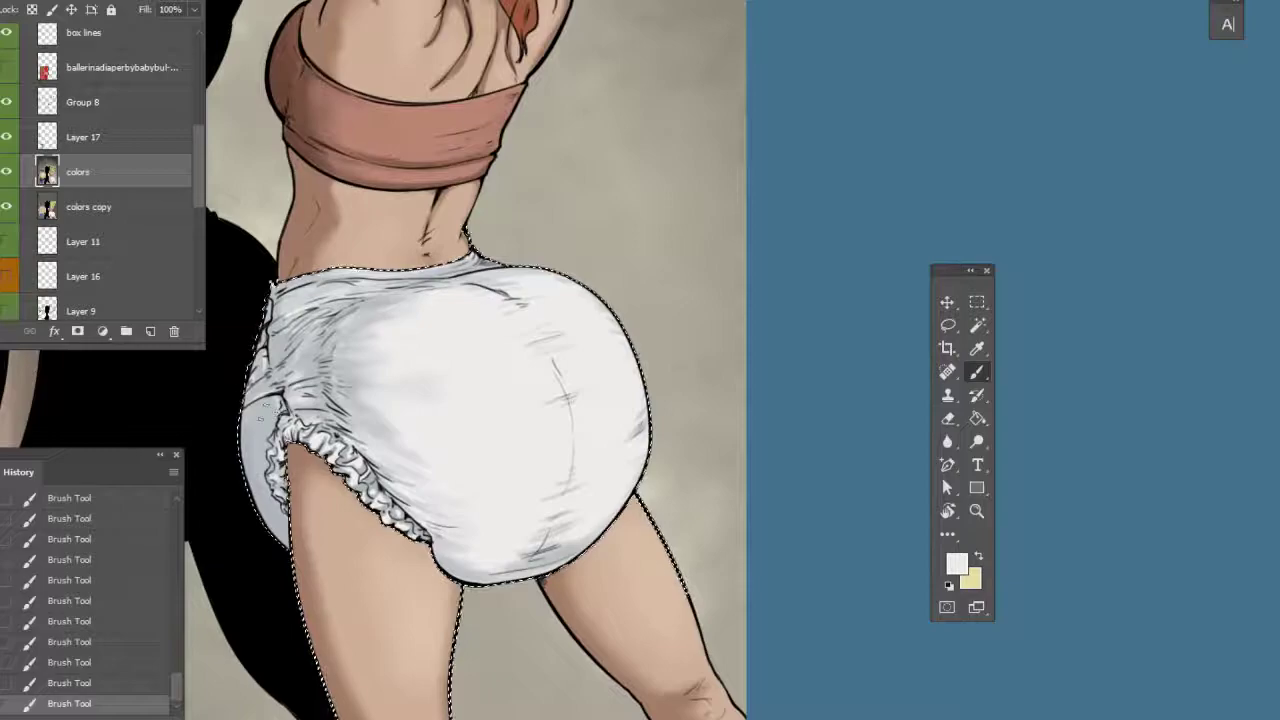
drag(700, 388, 668, 407)
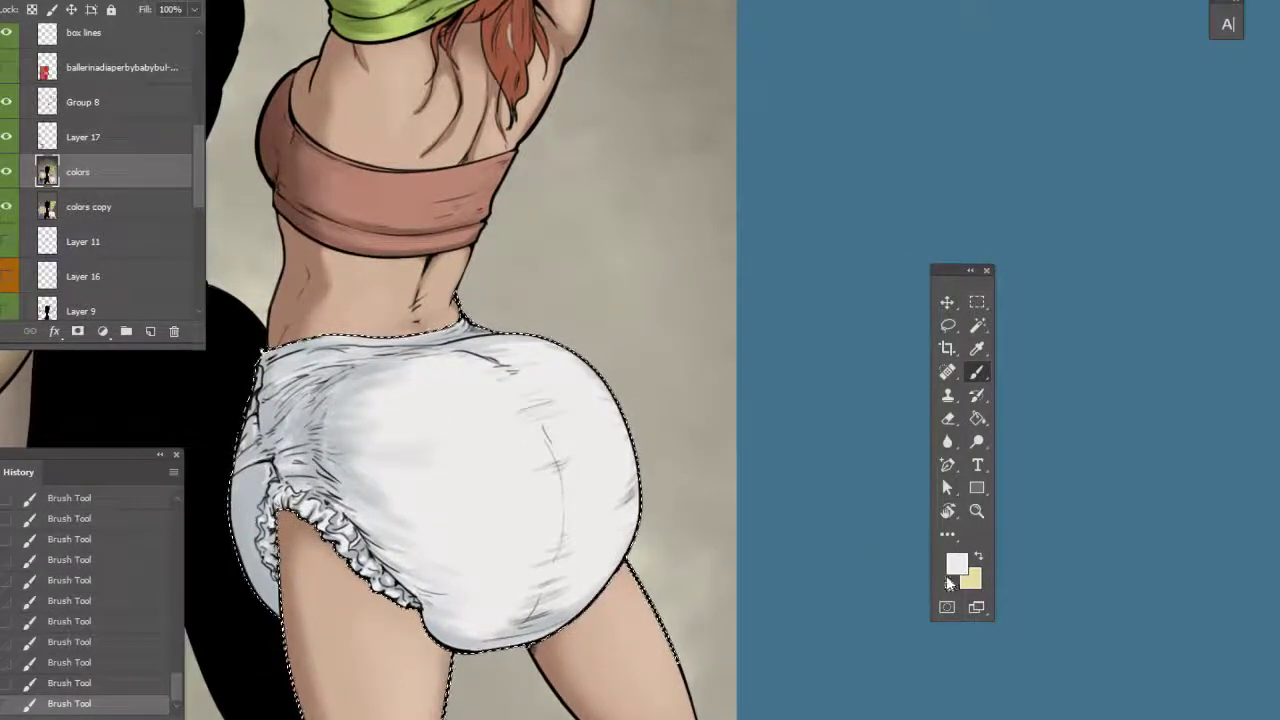
Set the foreground colour to pure white, ffffff, for the brush highlights
key(alt)
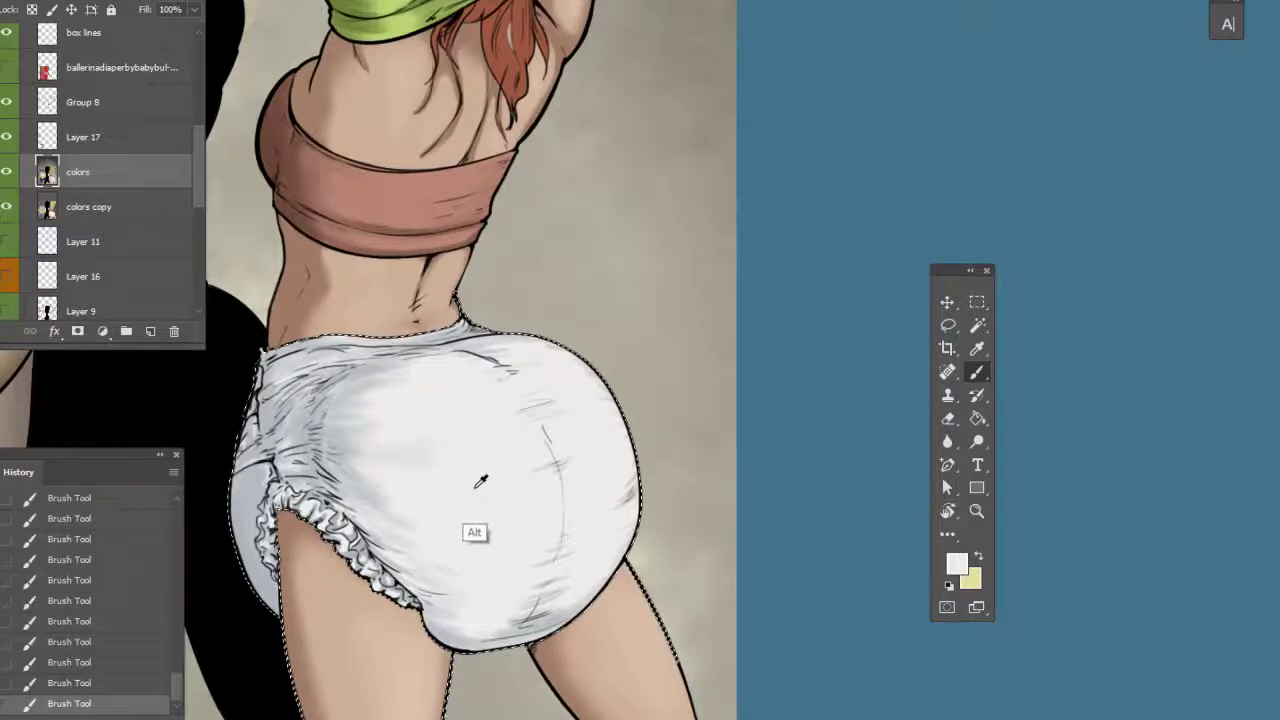
right_click(440, 437)
key(Return)
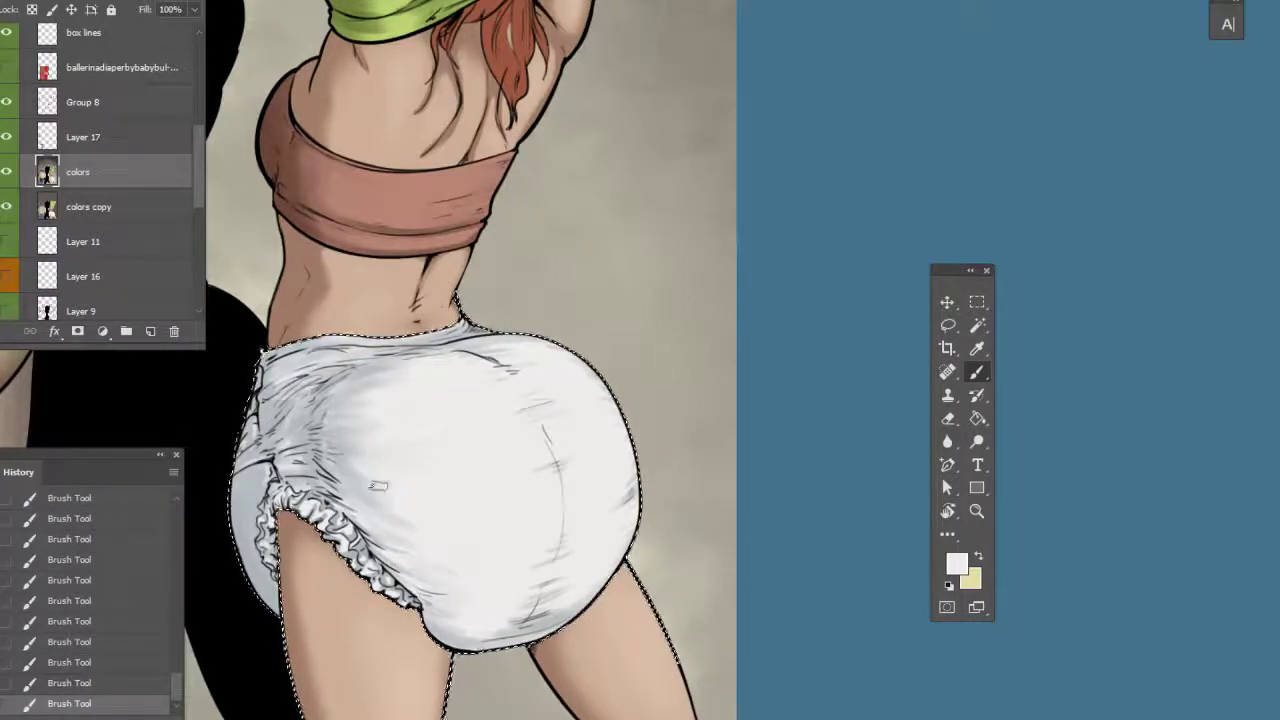
click(966, 562)
click(322, 31)
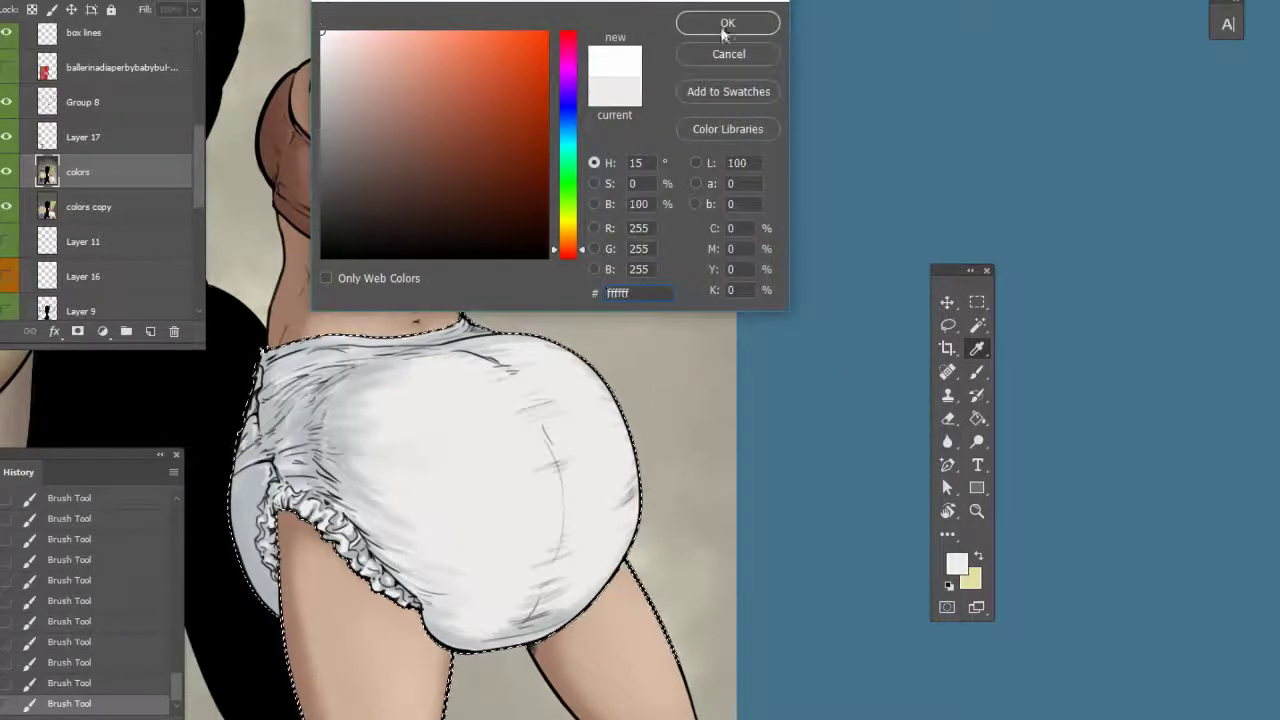
click(727, 24)
Try a white highlight stroke across the garment's right half with a 15 px brush and undo it
right_click(810, 500)
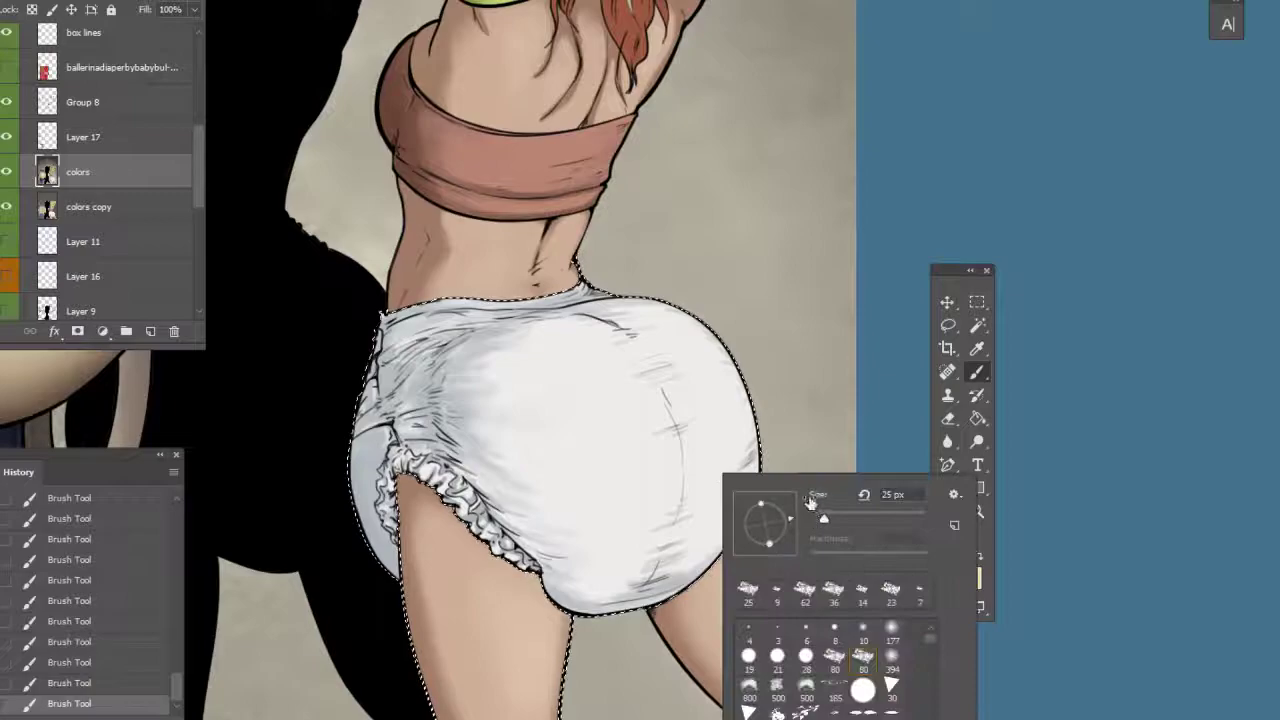
click(820, 515)
click(816, 456)
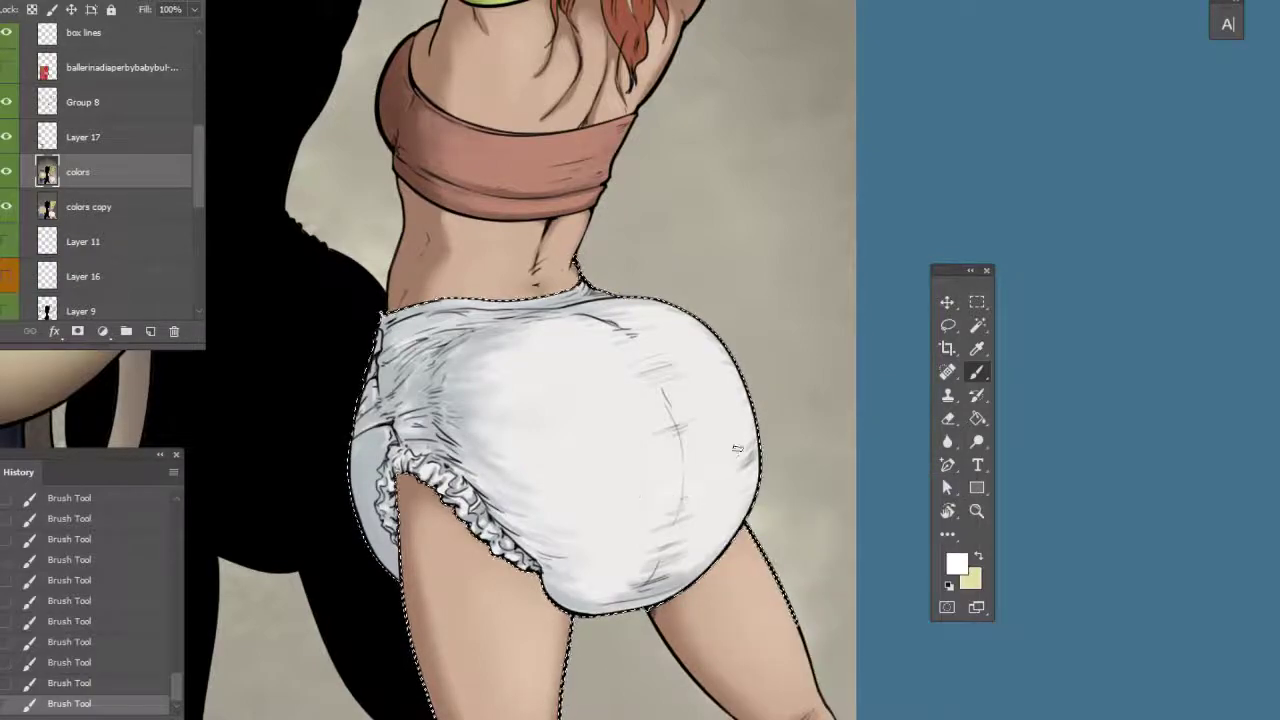
mouse_move(643, 469)
mouse_down()
mouse_move(710, 442)
mouse_move(725, 478)
mouse_move(683, 515)
mouse_move(658, 510)
mouse_move(696, 487)
mouse_move(655, 515)
mouse_move(700, 497)
mouse_move(708, 517)
mouse_move(739, 487)
mouse_up()
key(ctrl+z)
Enlarge the brush to 37 px and 67 px and paint broad white highlights over the garment's lower centre
right_click(717, 499)
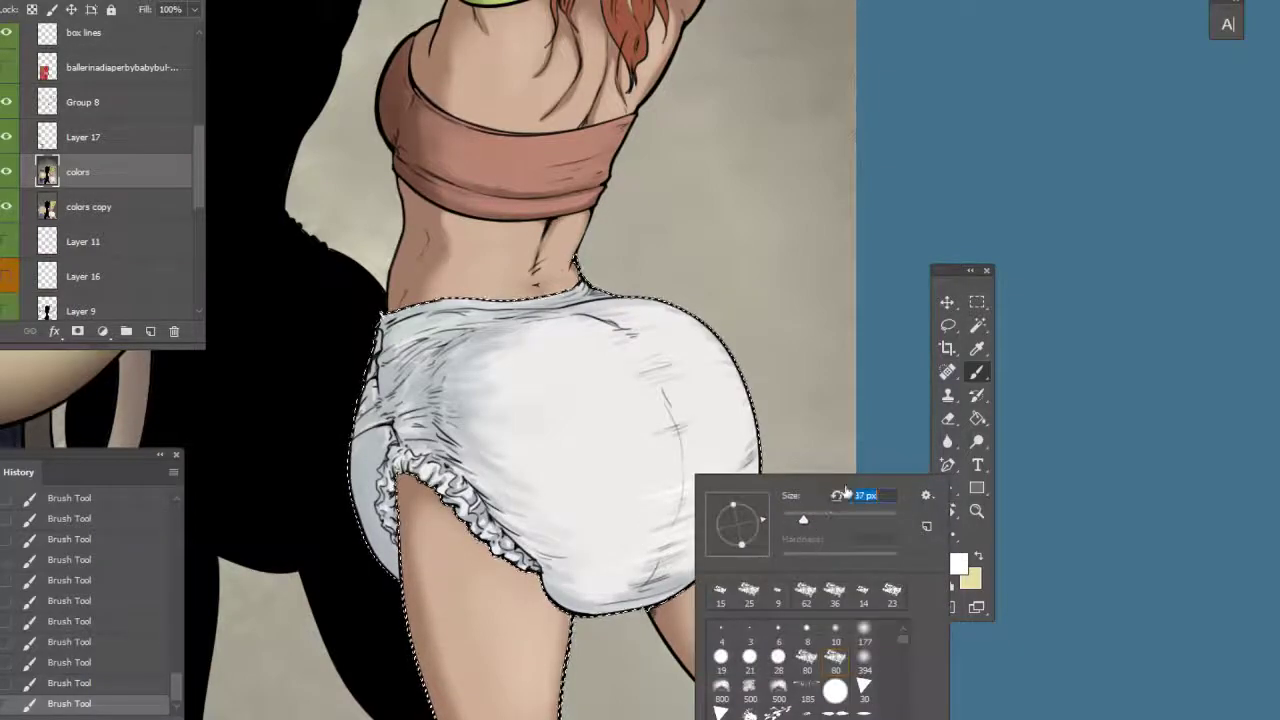
click(684, 478)
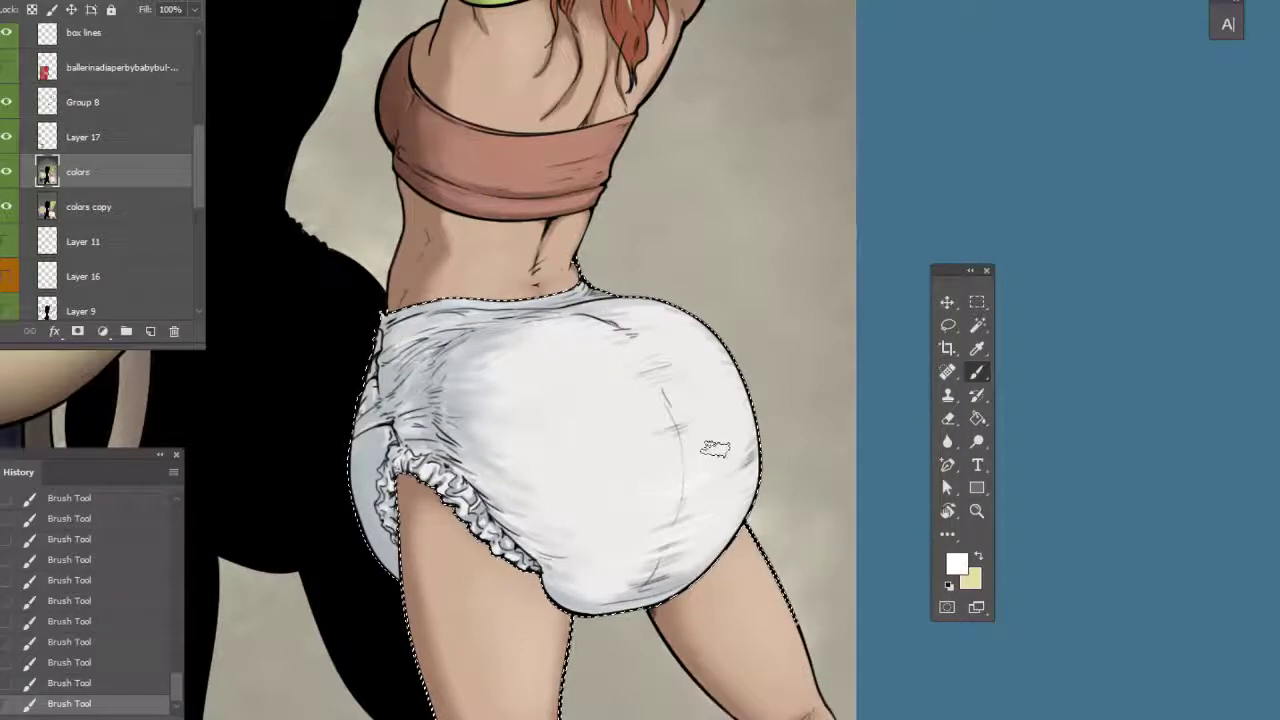
right_click(644, 474)
drag(758, 519, 774, 519)
click(823, 427)
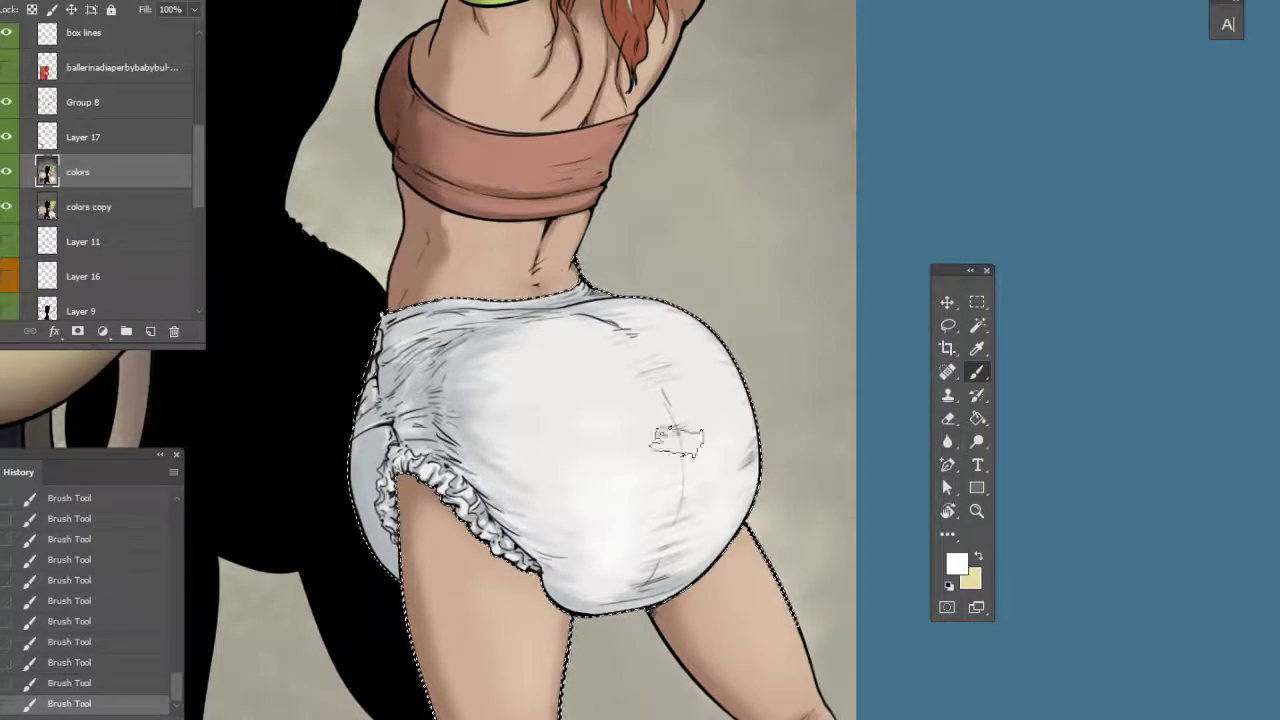
Reduce the brush to 37 px and paint white highlights across the garment's upper curve and right side
right_click(704, 414)
click(814, 460)
click(818, 390)
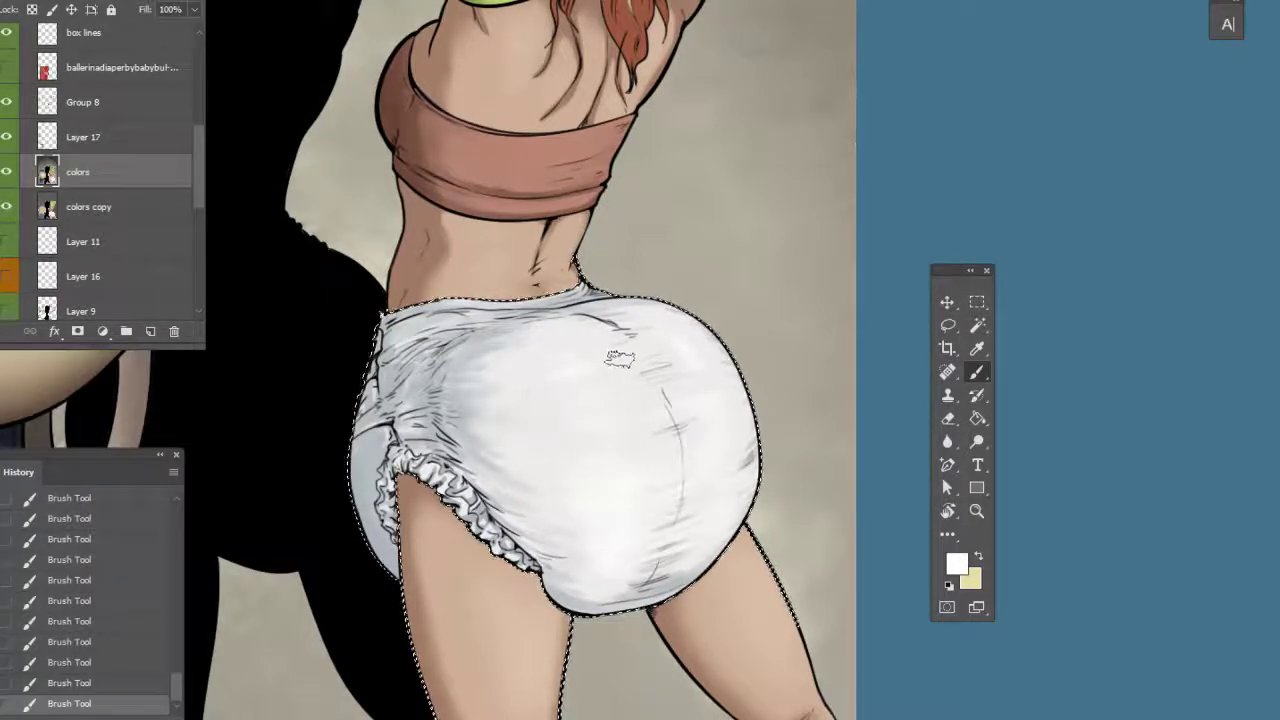
mouse_move(806, 522)
mouse_down()
mouse_move(690, 474)
mouse_move(780, 457)
mouse_move(866, 400)
mouse_move(900, 470)
mouse_move(889, 510)
mouse_up()
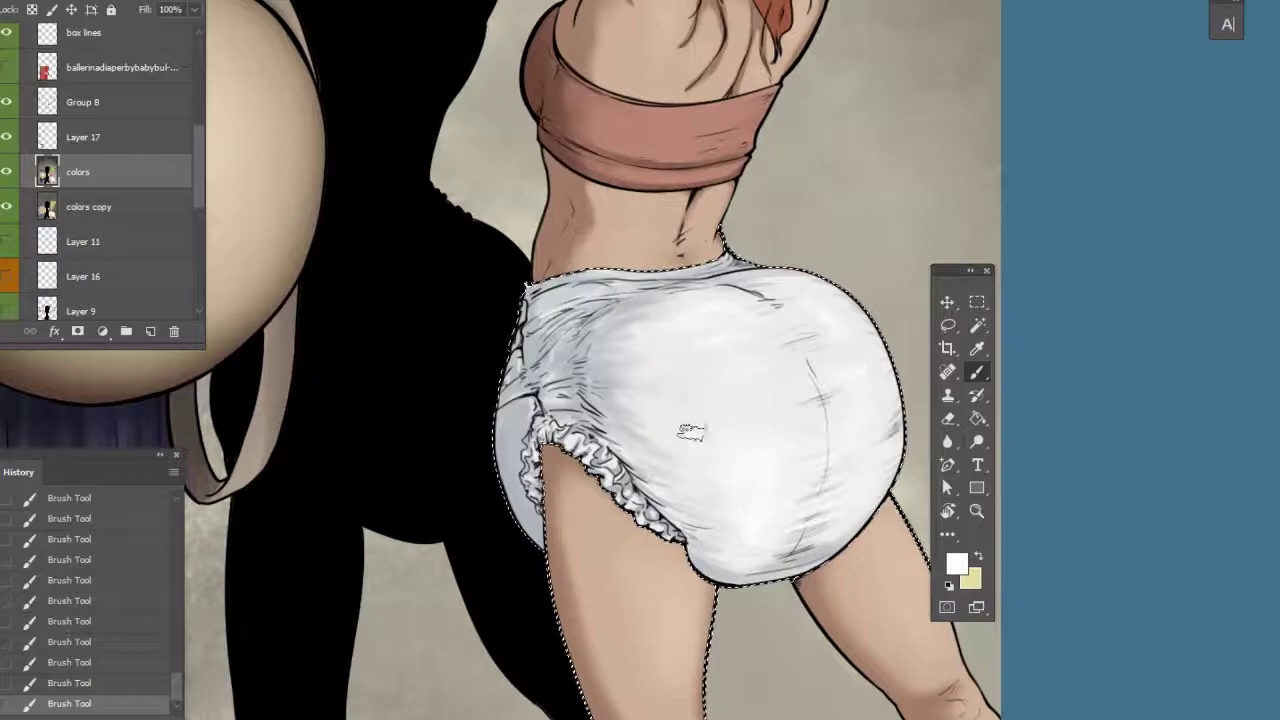
Choose the round 4 px brush and add fine white highlights along the garment's folds and creases
right_click(790, 468)
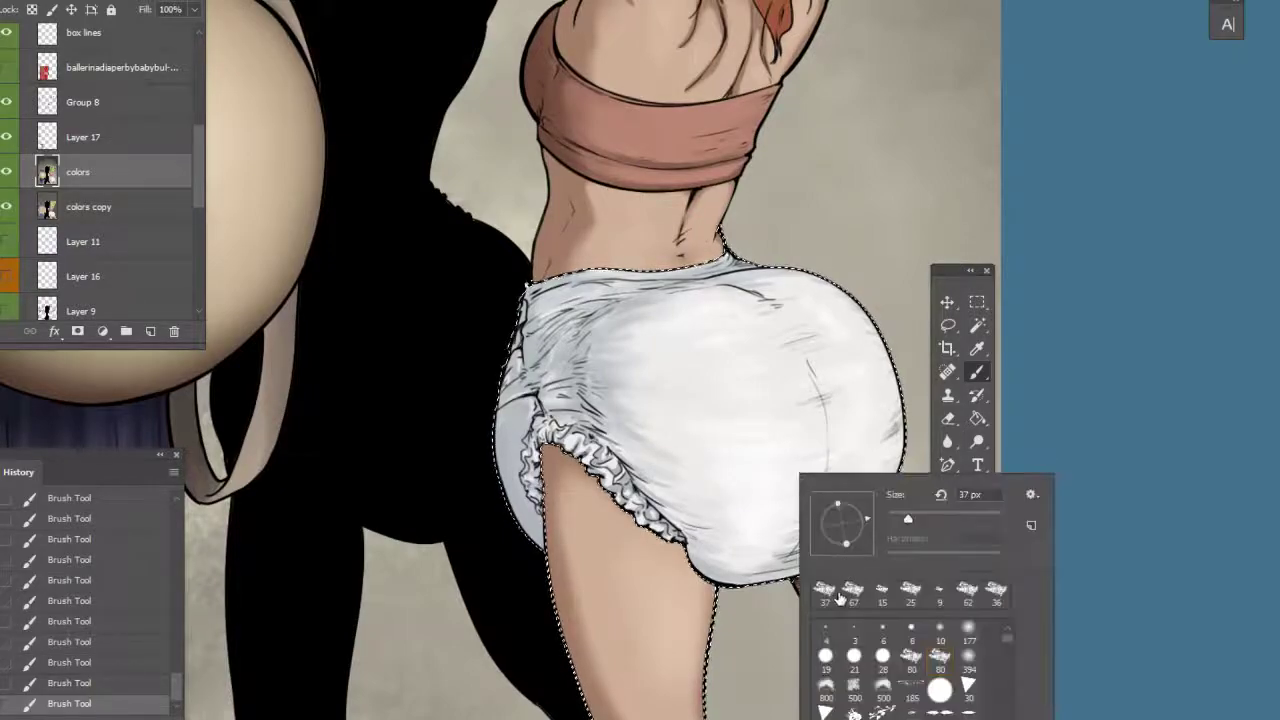
click(830, 635)
click(856, 635)
double_click(831, 635)
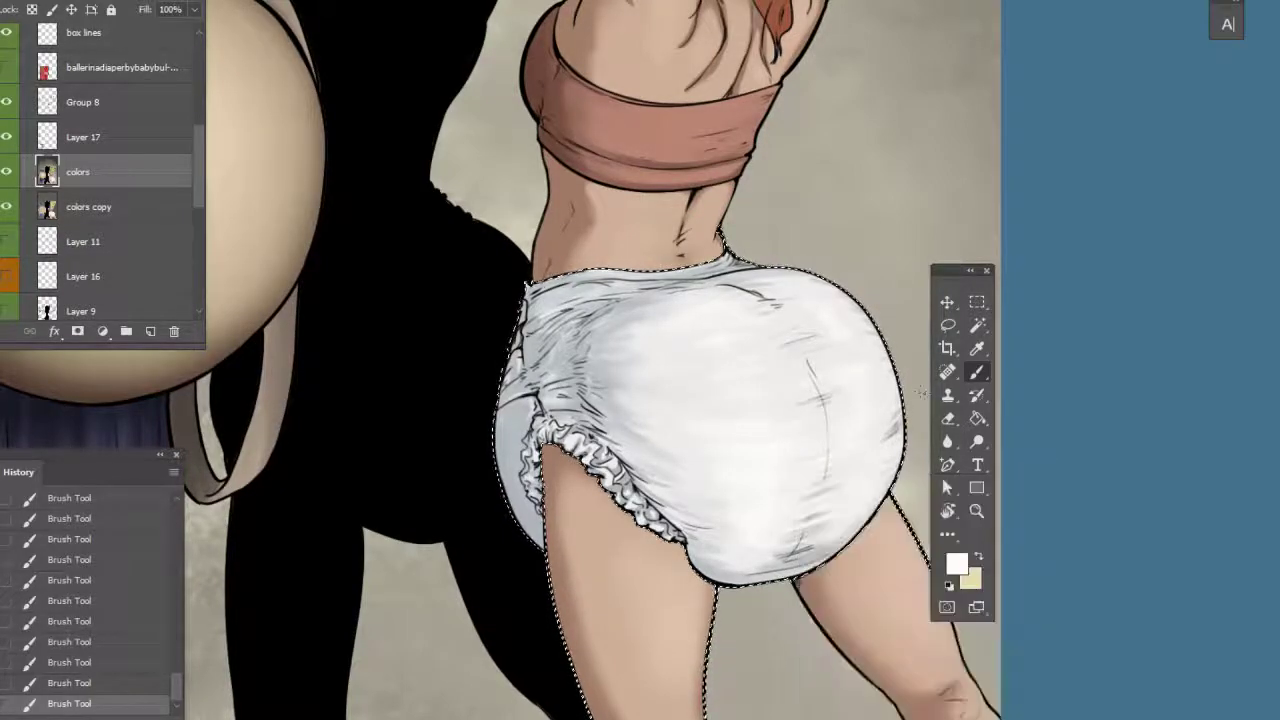
drag(828, 501, 605, 548)
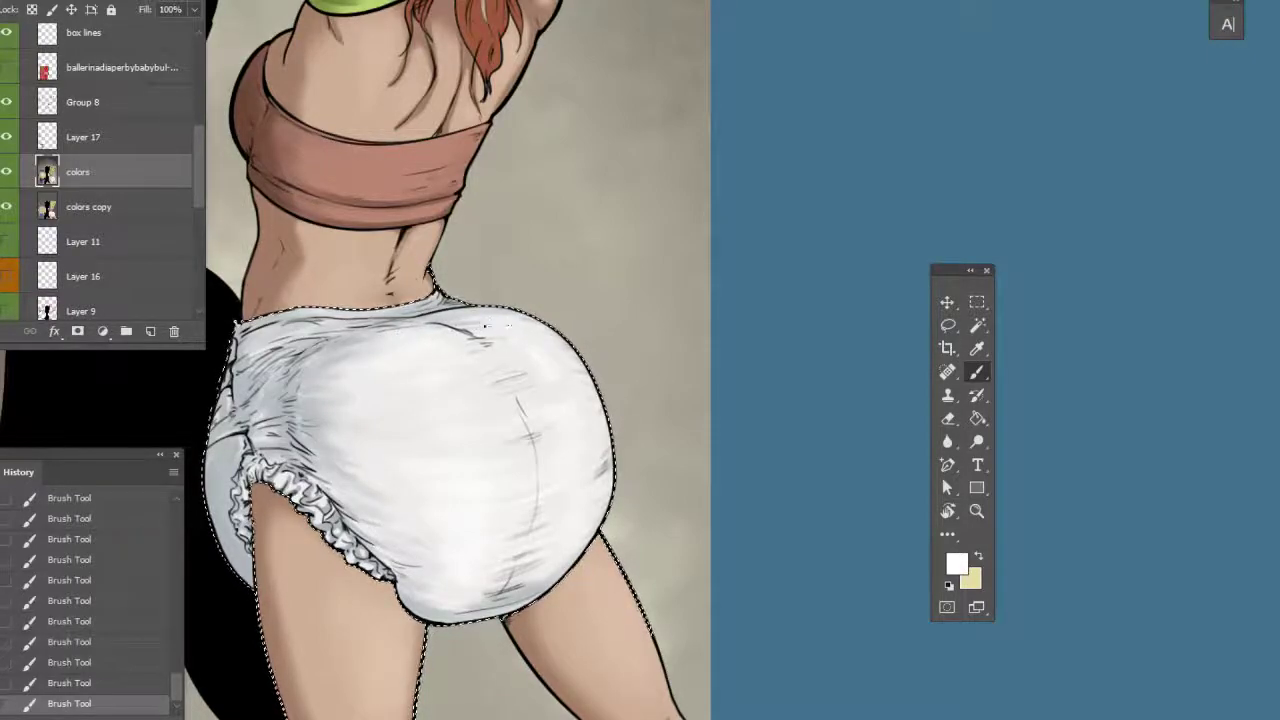
mouse_move(456, 394)
mouse_down()
mouse_move(577, 383)
mouse_move(806, 326)
mouse_up()
click(948, 326)
click(1065, 352)
drag(1126, 338, 917, 352)
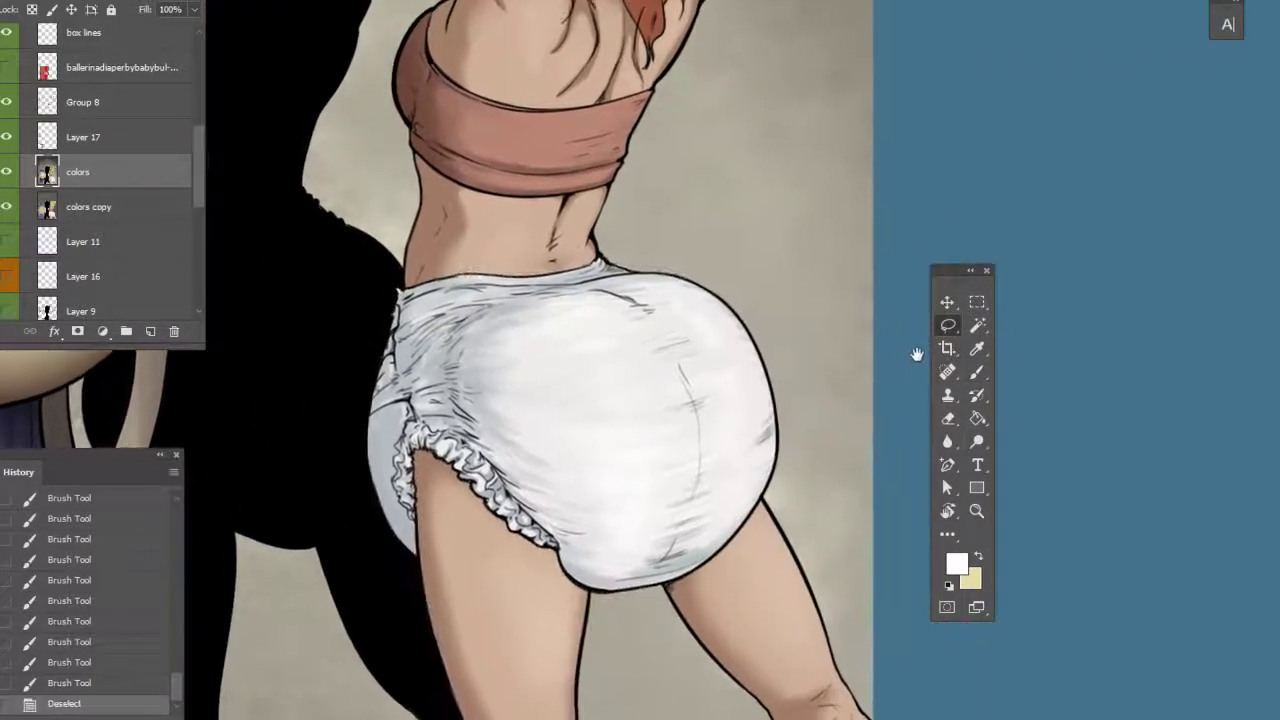
click(108, 682)
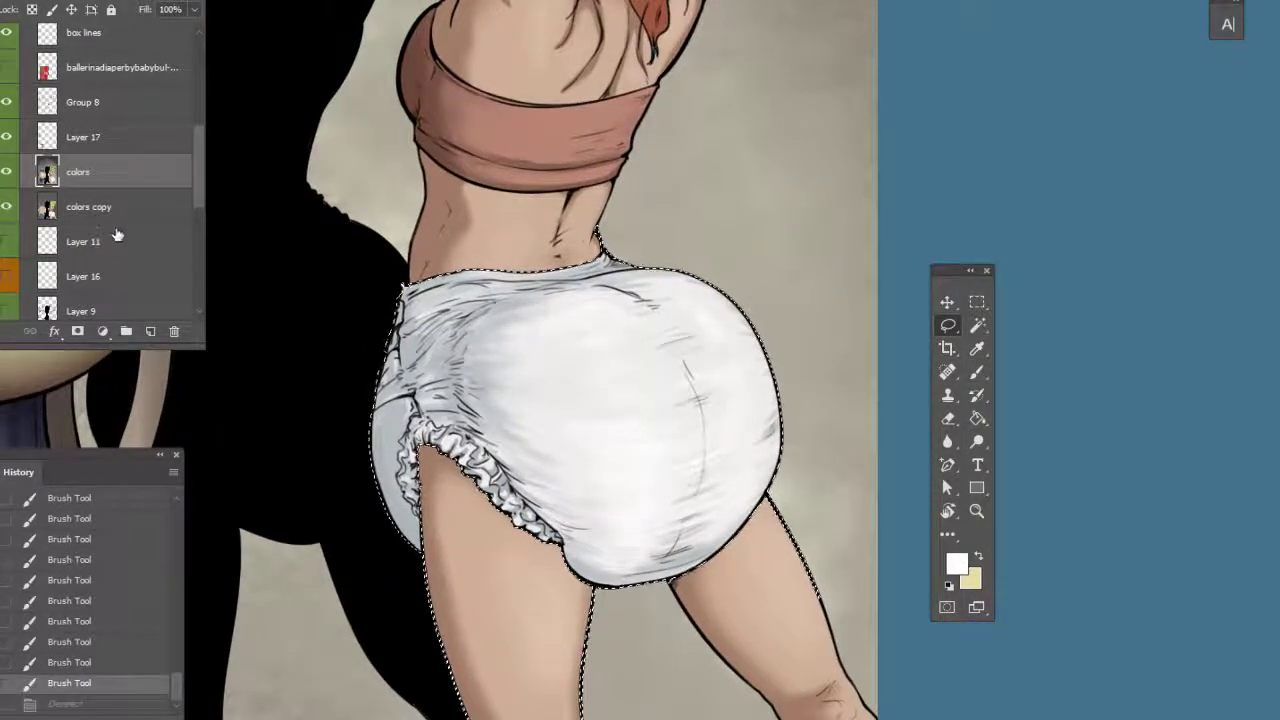
Make Layer 17 the active layer and set the brush colour to pale teal, bdd6d5
click(106, 138)
click(977, 373)
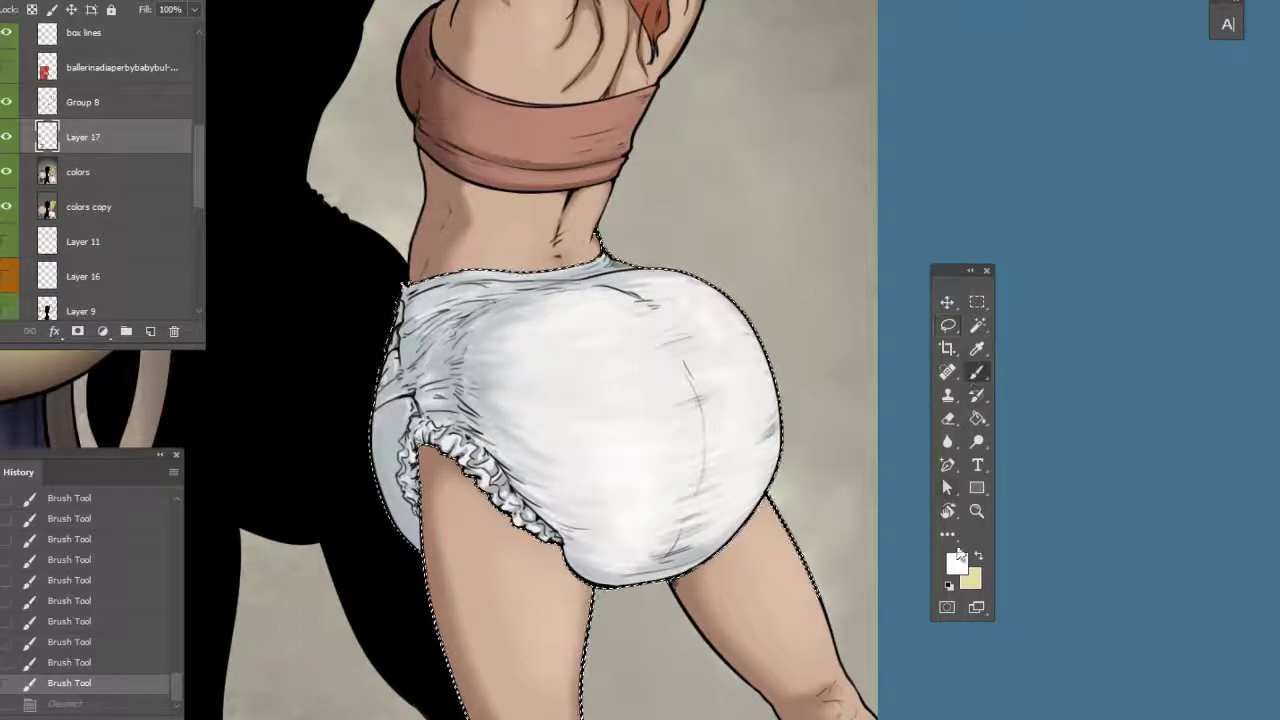
click(957, 562)
drag(569, 131, 567, 144)
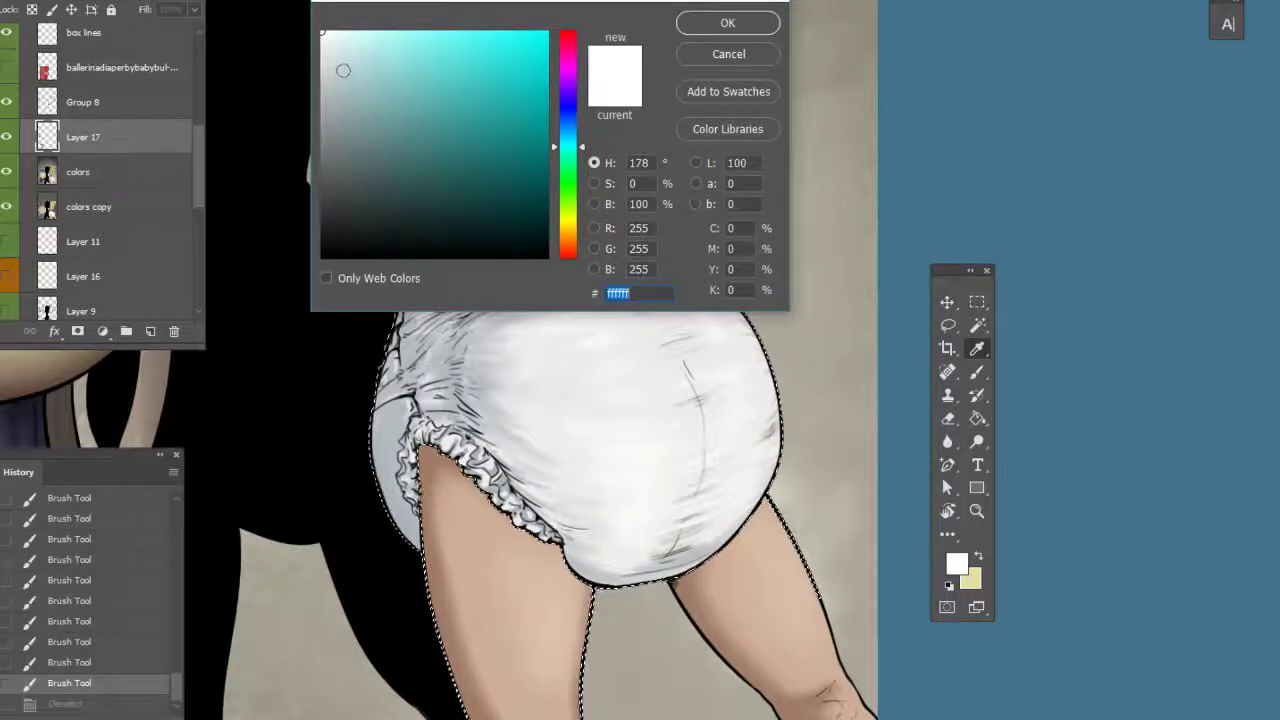
click(345, 68)
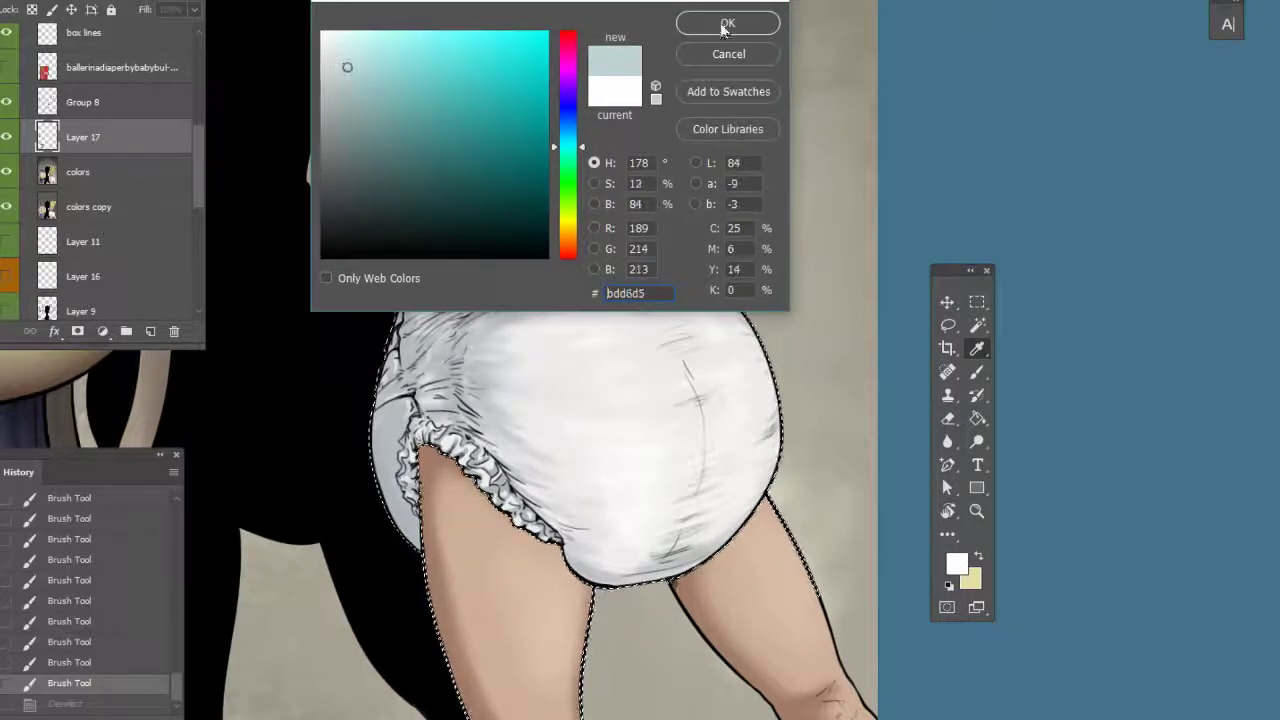
click(727, 24)
Tint the garment's left hip pale teal with the 80 px textured brush, reducing it to 31 px for the waistband area
right_click(598, 398)
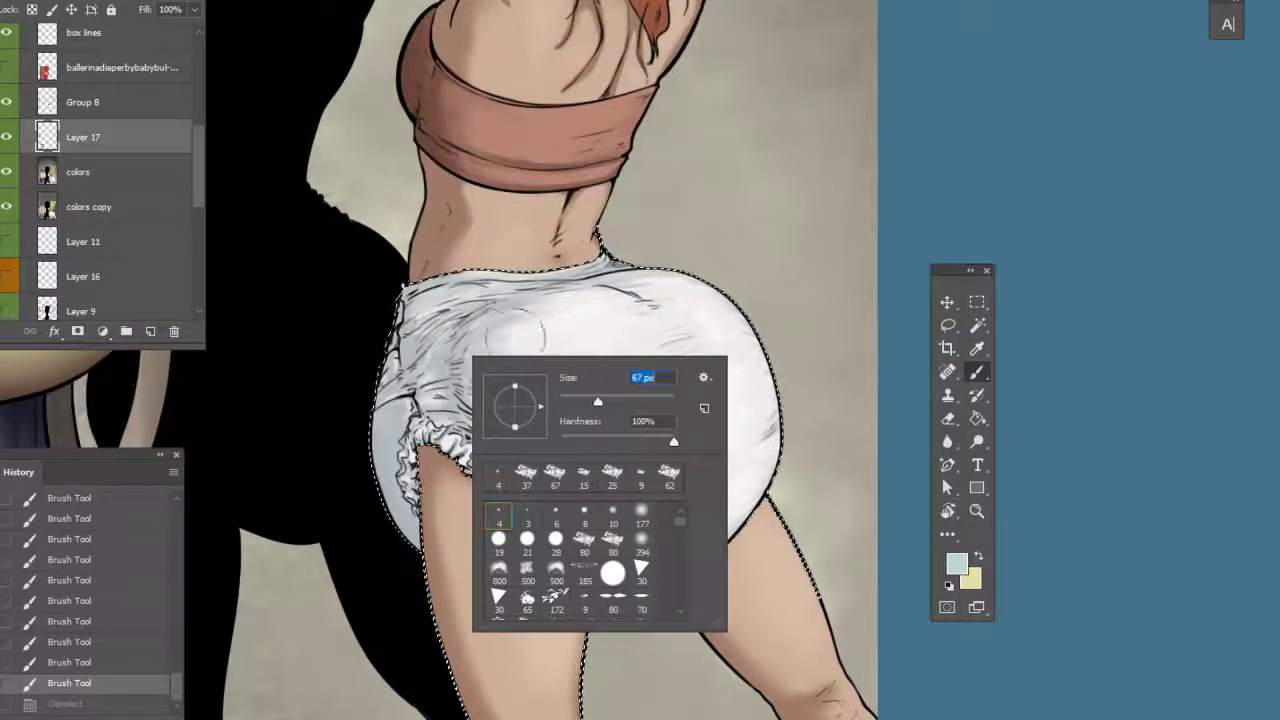
click(613, 540)
mouse_move(403, 300)
mouse_down()
mouse_move(382, 398)
mouse_move(387, 289)
mouse_move(410, 383)
mouse_move(439, 301)
mouse_move(432, 316)
mouse_move(400, 286)
mouse_move(391, 316)
mouse_move(432, 336)
mouse_move(464, 296)
mouse_move(415, 351)
mouse_move(493, 310)
mouse_up()
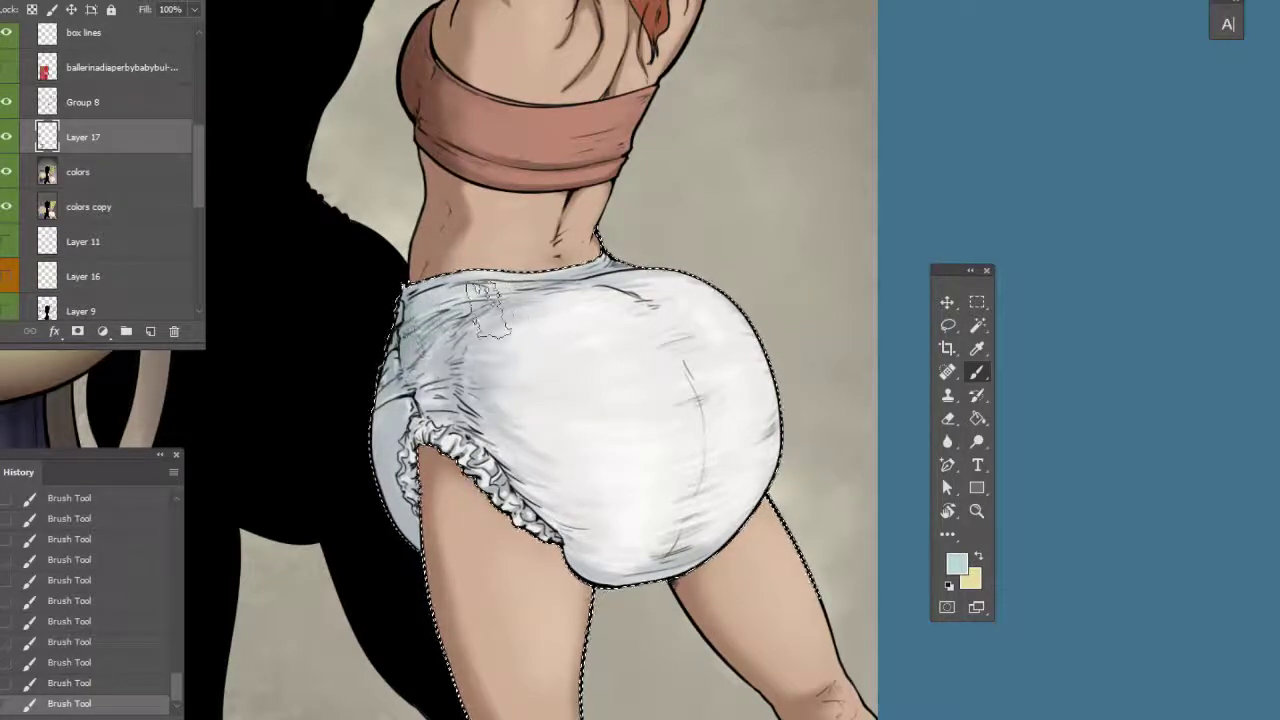
right_click(491, 309)
click(597, 356)
click(457, 308)
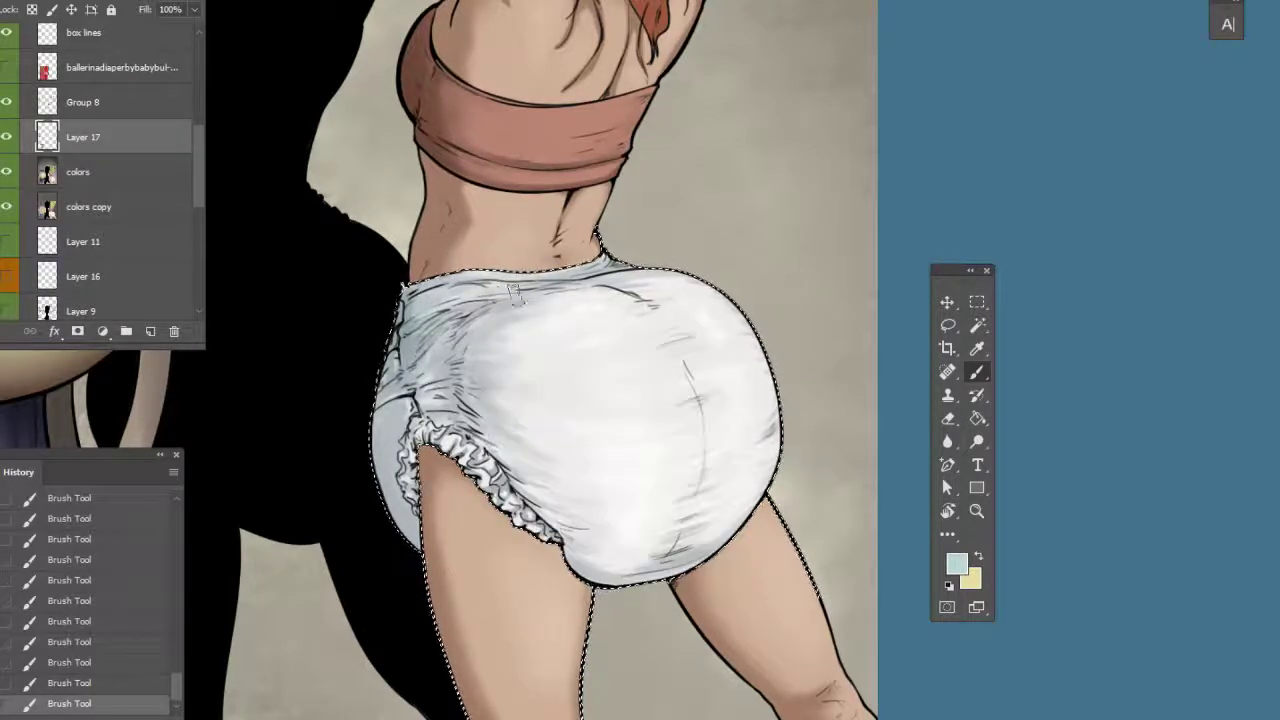
Set the brush size to 23 px and tint the waistband and the folds above the ruffle pale teal
right_click(488, 304)
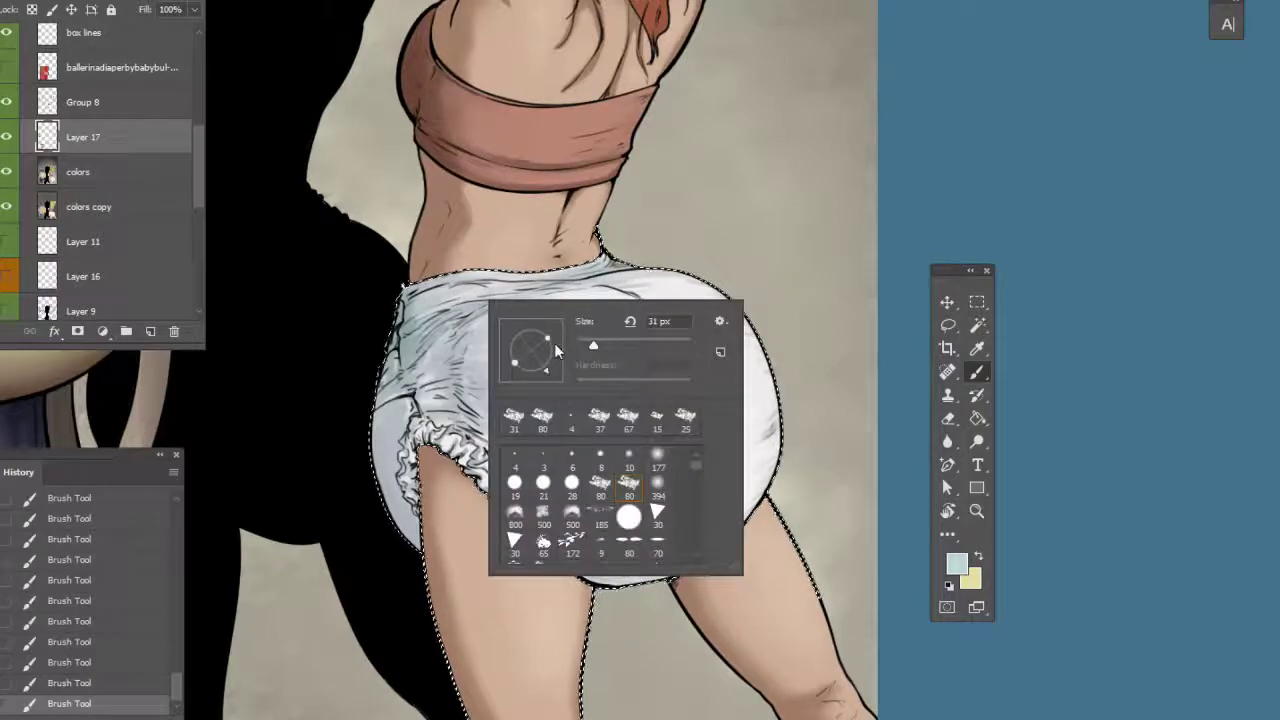
drag(593, 345, 589, 346)
click(452, 298)
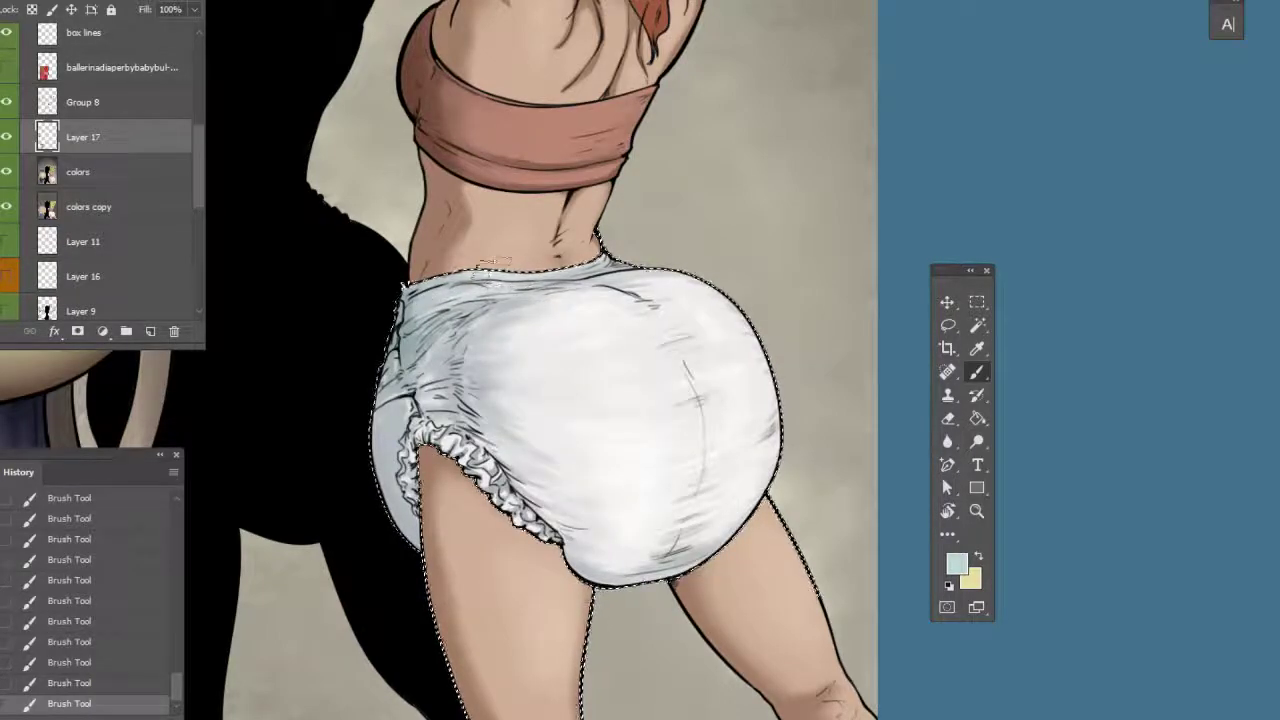
drag(486, 311, 427, 319)
mouse_move(538, 277)
mouse_down()
mouse_move(464, 302)
mouse_move(508, 284)
mouse_up()
mouse_move(626, 263)
mouse_down()
mouse_move(437, 280)
mouse_move(612, 264)
mouse_up()
mouse_move(532, 284)
mouse_down()
mouse_move(574, 286)
mouse_move(397, 294)
mouse_move(514, 282)
mouse_move(392, 324)
mouse_move(454, 301)
mouse_move(399, 369)
mouse_move(446, 334)
mouse_move(419, 373)
mouse_move(439, 378)
mouse_move(404, 383)
mouse_move(427, 422)
mouse_up()
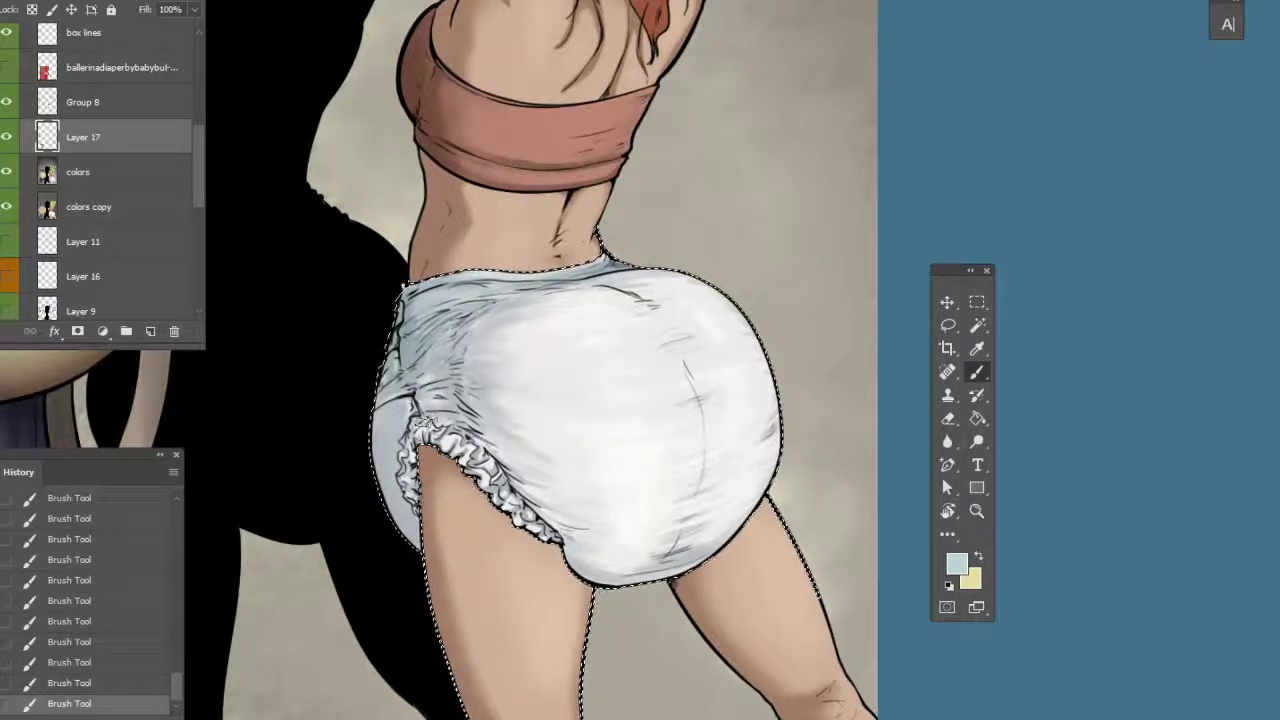
Enlarge the brush to 53 px and 143 px and spread the teal tint over the garment's left side and lower edge
right_click(500, 486)
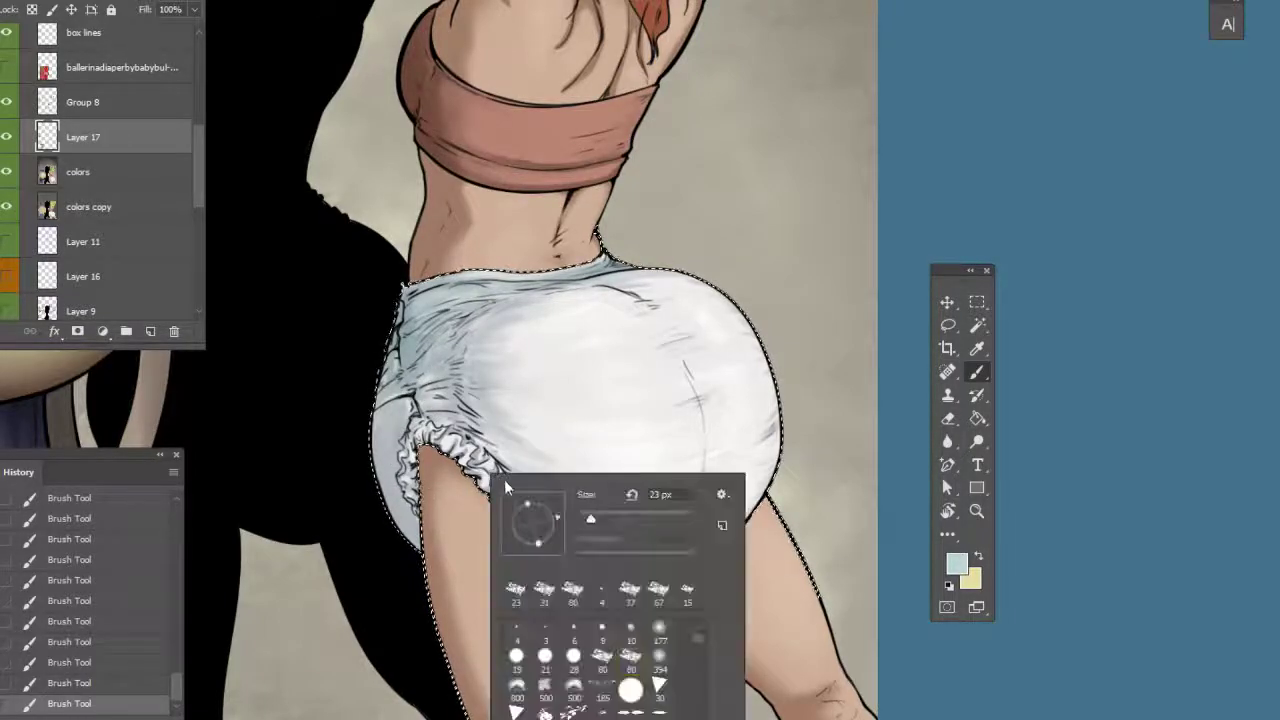
click(607, 521)
click(445, 556)
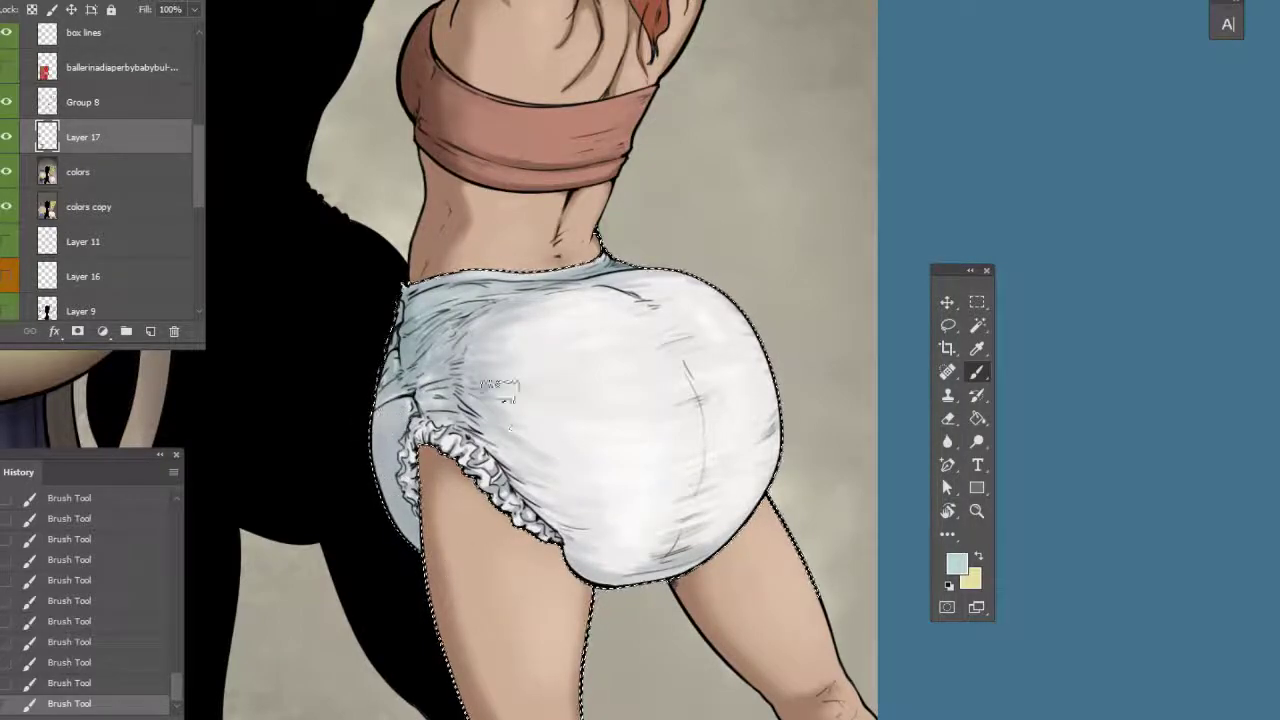
right_click(703, 458)
click(863, 502)
click(550, 462)
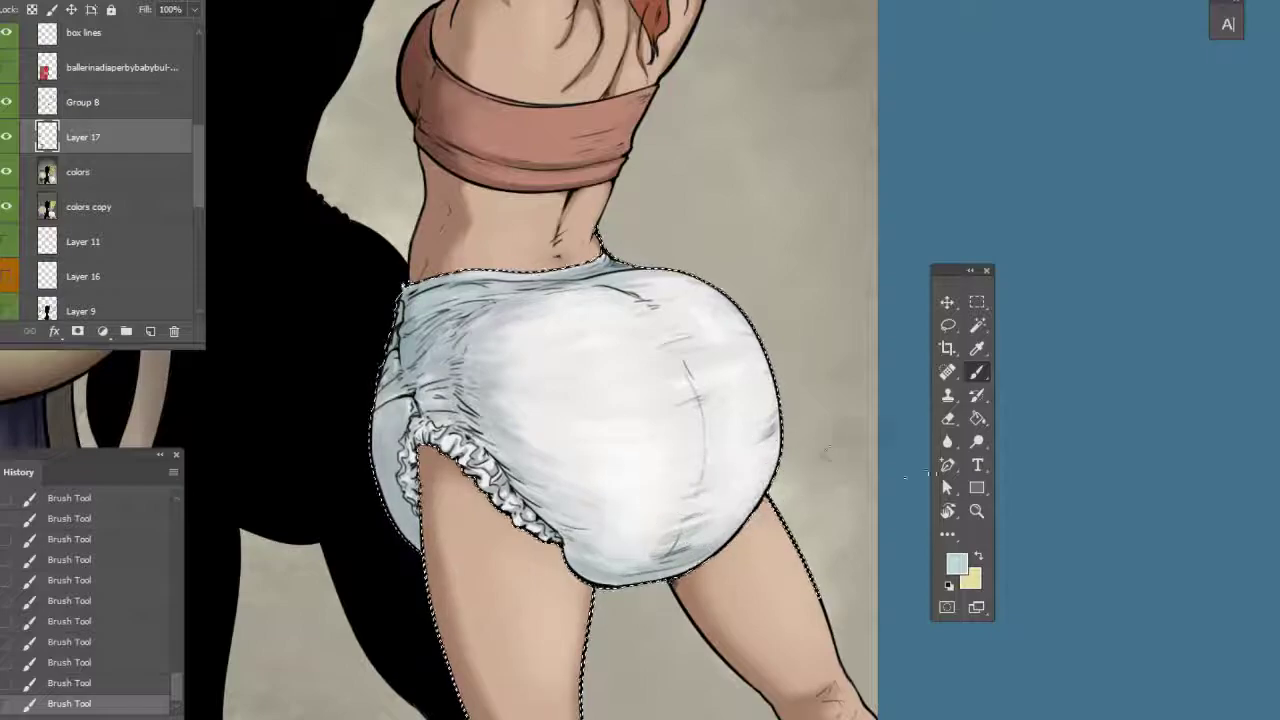
Change the foreground colour to a muted lavender, aaa1c5
click(956, 563)
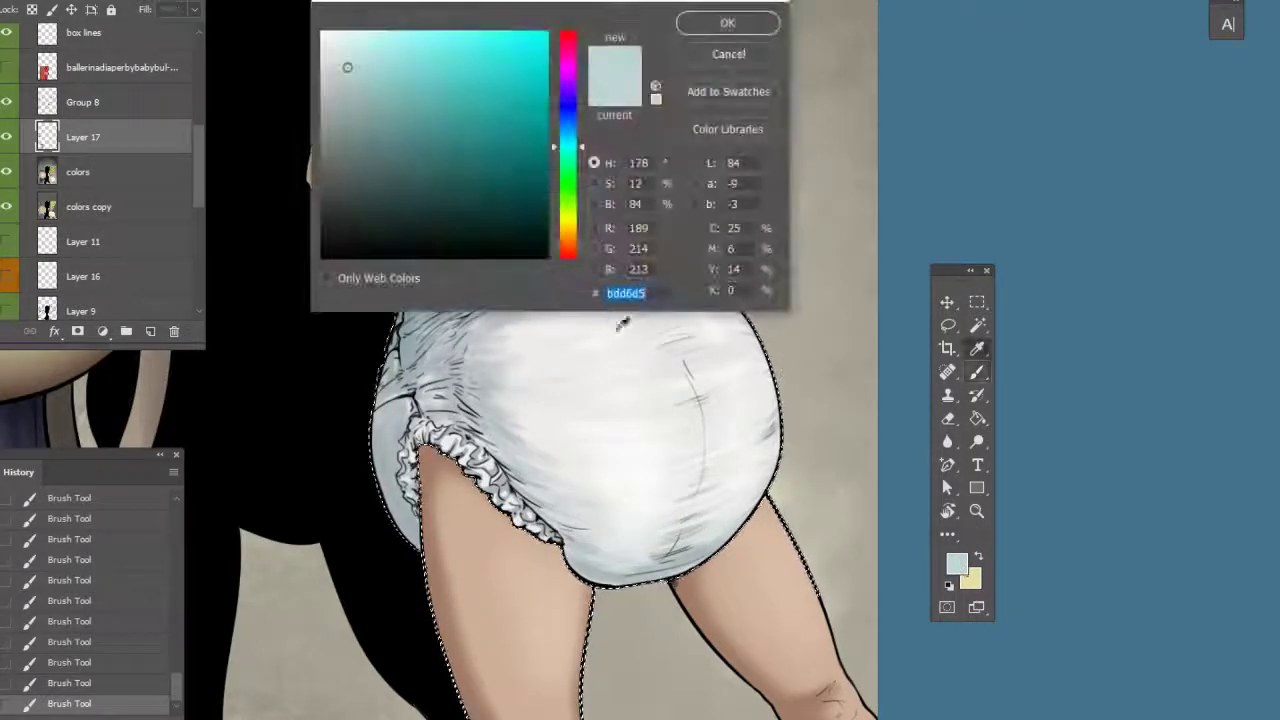
click(568, 107)
click(568, 104)
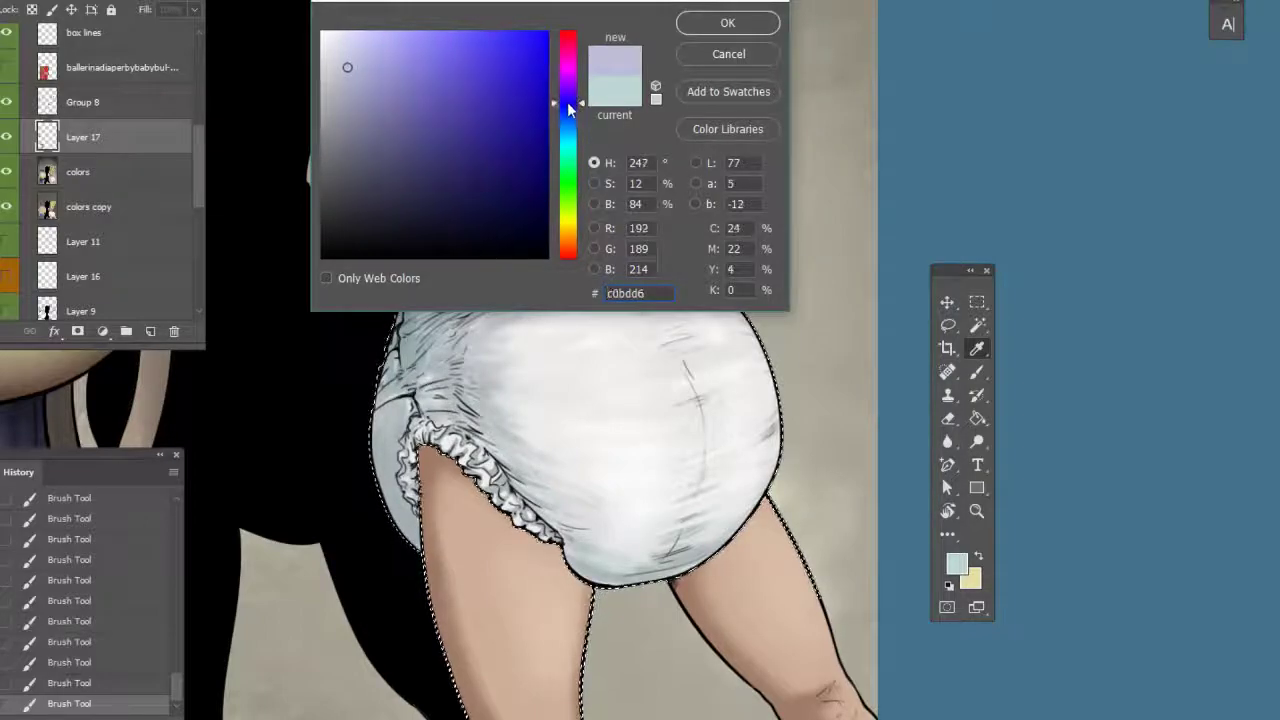
click(569, 98)
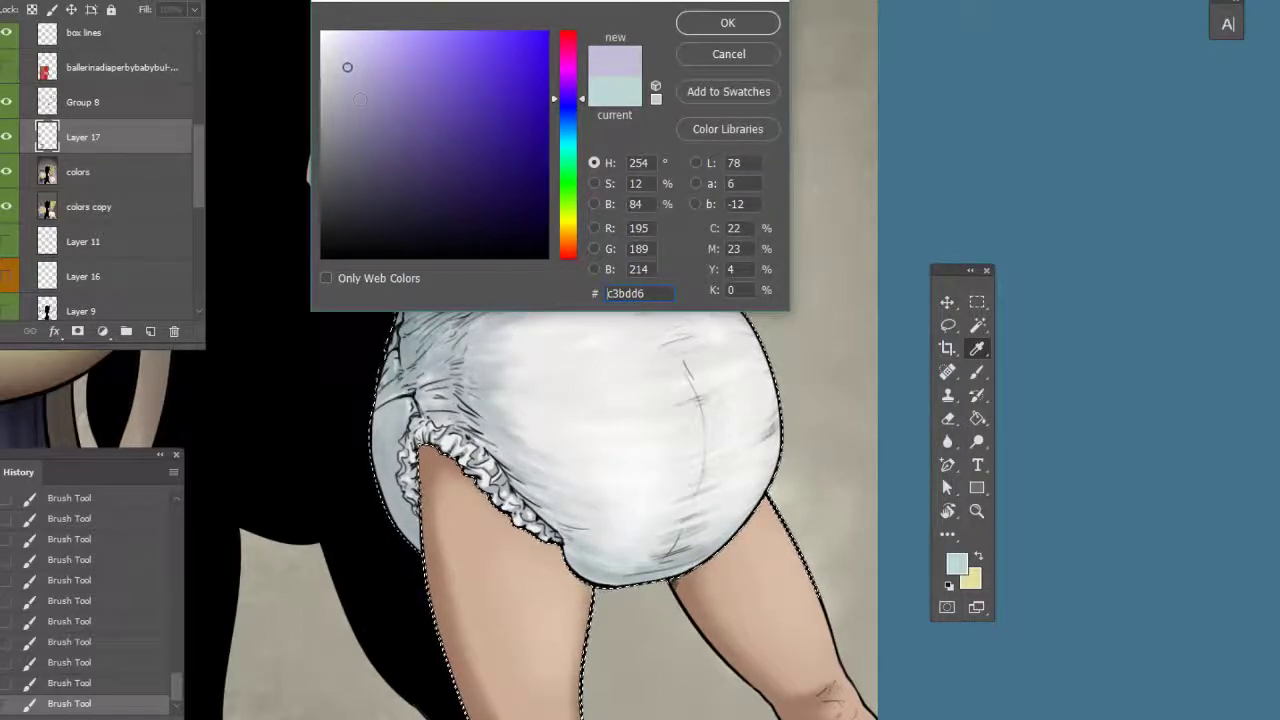
drag(352, 94, 361, 83)
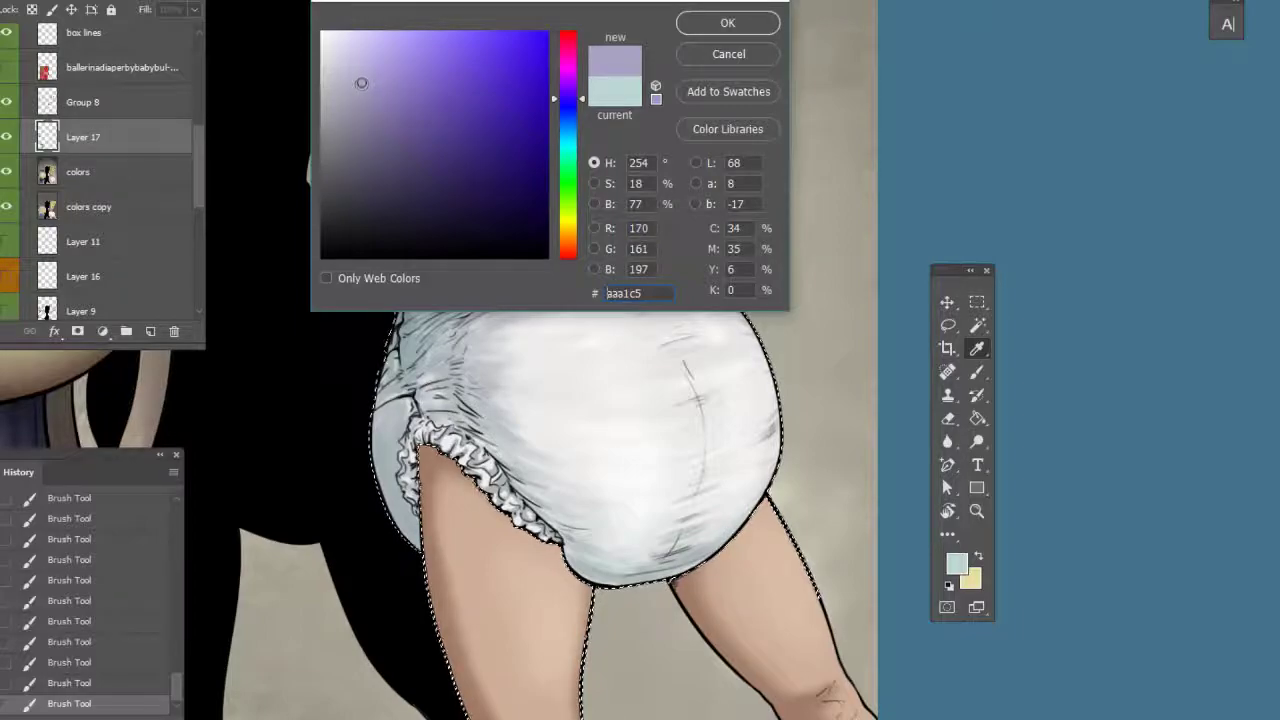
click(680, 24)
Paint lavender shading along the garment's lower left, bottom edge and right side
mouse_move(478, 375)
mouse_down()
mouse_move(523, 435)
mouse_move(518, 415)
mouse_move(583, 485)
mouse_move(638, 500)
mouse_move(593, 530)
mouse_move(640, 537)
mouse_up()
mouse_move(715, 510)
mouse_down()
mouse_move(755, 516)
mouse_move(722, 521)
mouse_move(750, 464)
mouse_move(715, 487)
mouse_up()
mouse_move(608, 553)
mouse_down()
mouse_move(670, 541)
mouse_move(620, 547)
mouse_move(580, 490)
mouse_up()
mouse_move(678, 505)
mouse_down()
mouse_move(724, 515)
mouse_move(574, 537)
mouse_move(700, 530)
mouse_up()
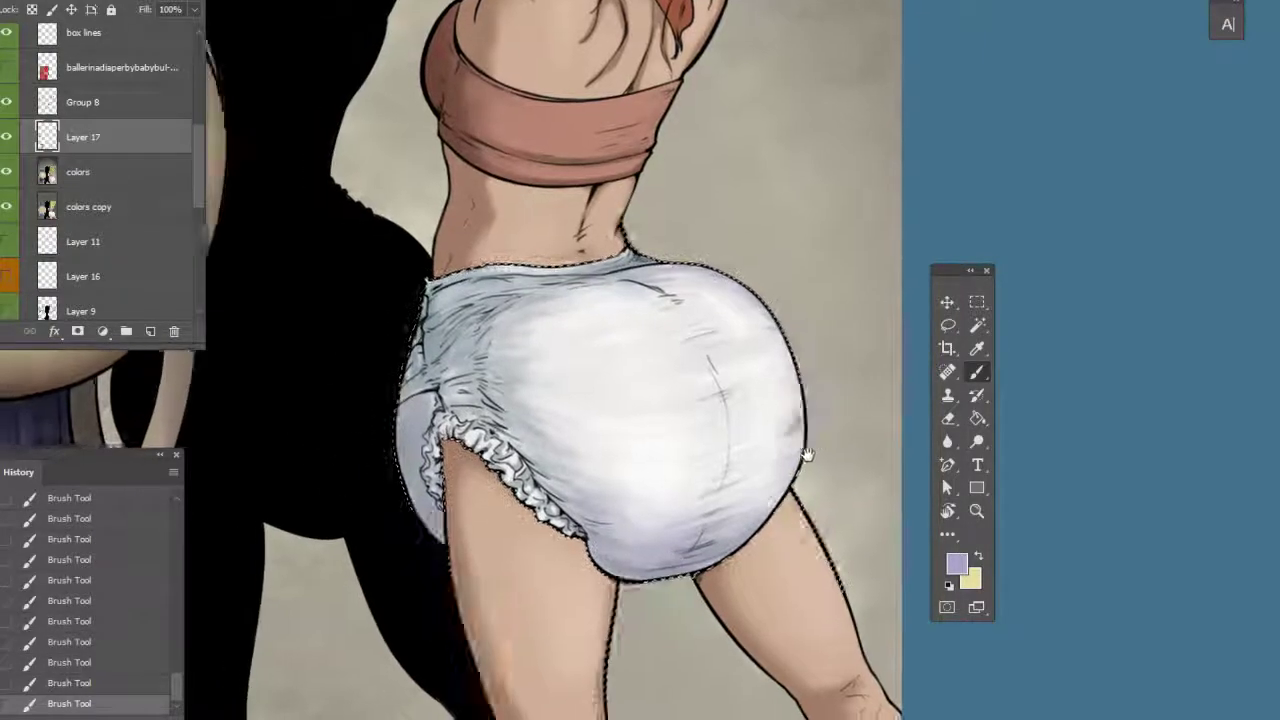
Switch to the Eraser with the 80 px textured brush and lighten the lavender shading on the garment's lower part and right side
scroll(820, 443, down, 1)
click(948, 418)
right_click(706, 500)
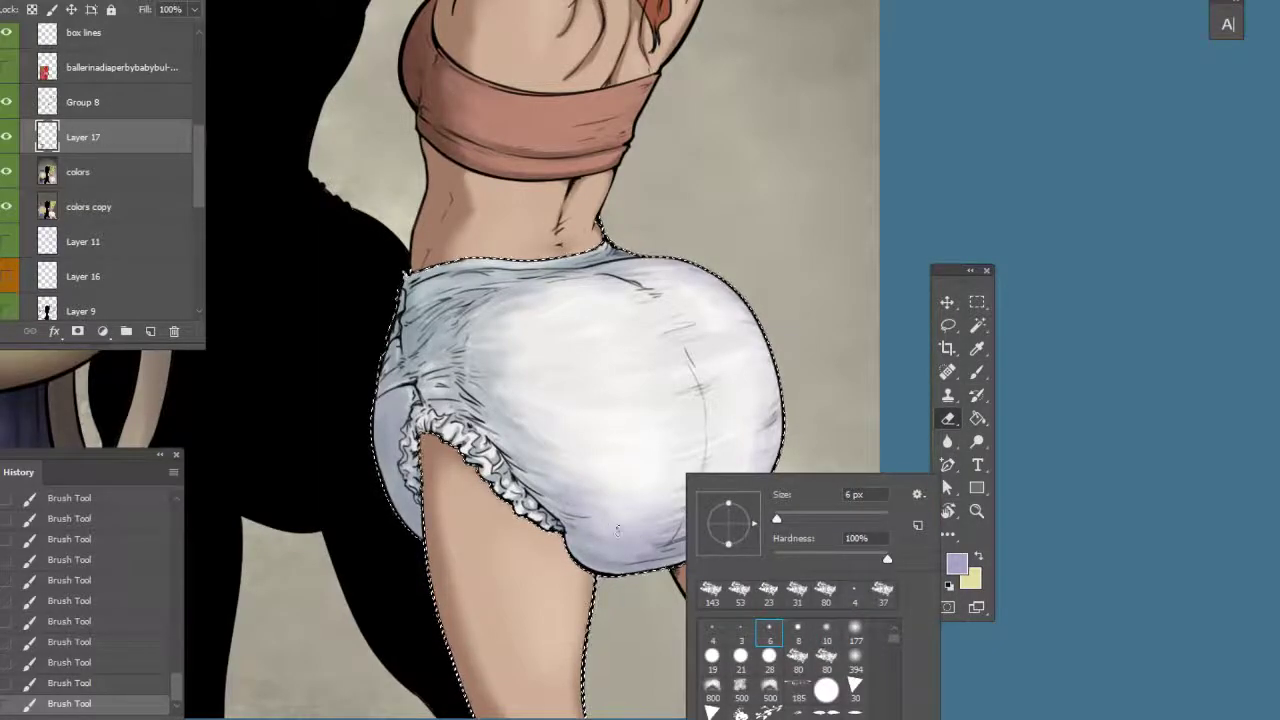
click(826, 658)
mouse_move(609, 518)
mouse_down()
mouse_move(657, 525)
mouse_move(599, 512)
mouse_move(605, 478)
mouse_move(609, 496)
mouse_move(594, 480)
mouse_move(615, 513)
mouse_move(587, 500)
mouse_move(637, 515)
mouse_move(562, 465)
mouse_move(642, 495)
mouse_move(604, 514)
mouse_up()
drag(680, 502, 690, 520)
drag(757, 430, 760, 445)
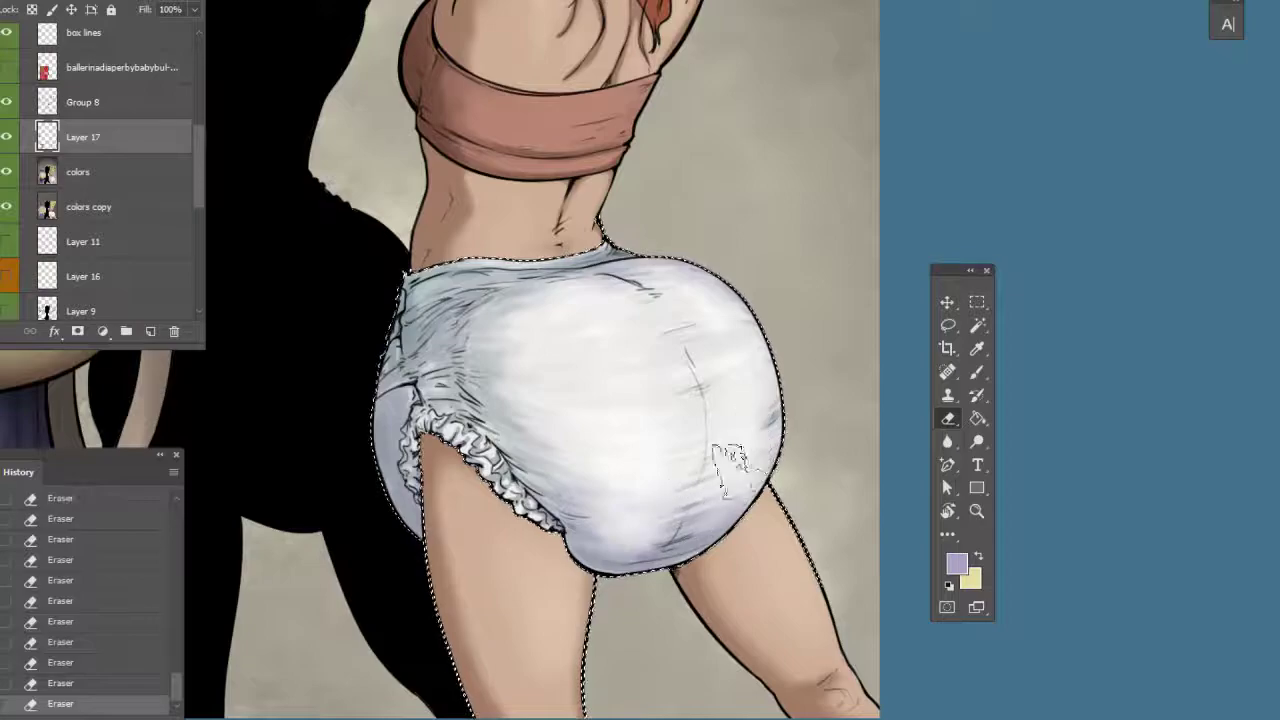
drag(779, 533, 831, 517)
drag(838, 570, 757, 606)
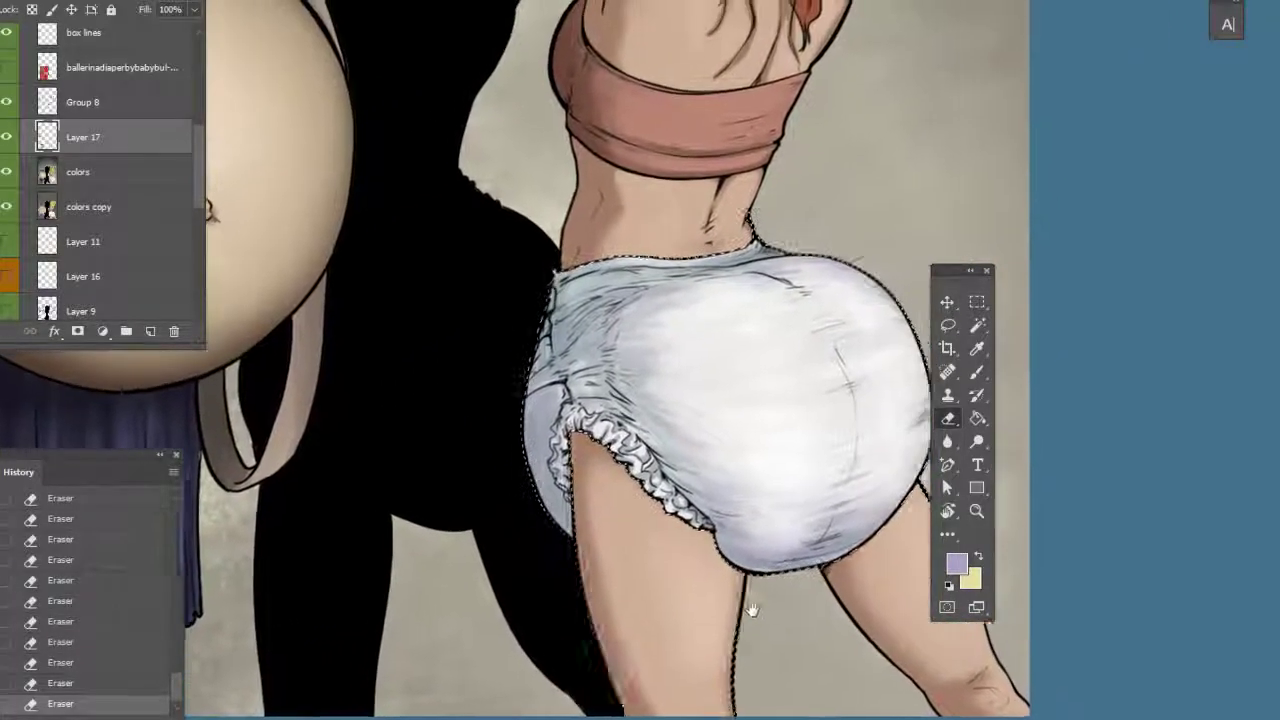
Switch to the Brush and change the foreground colour to a muted light teal, 89b0bb
key(b)
right_click(712, 374)
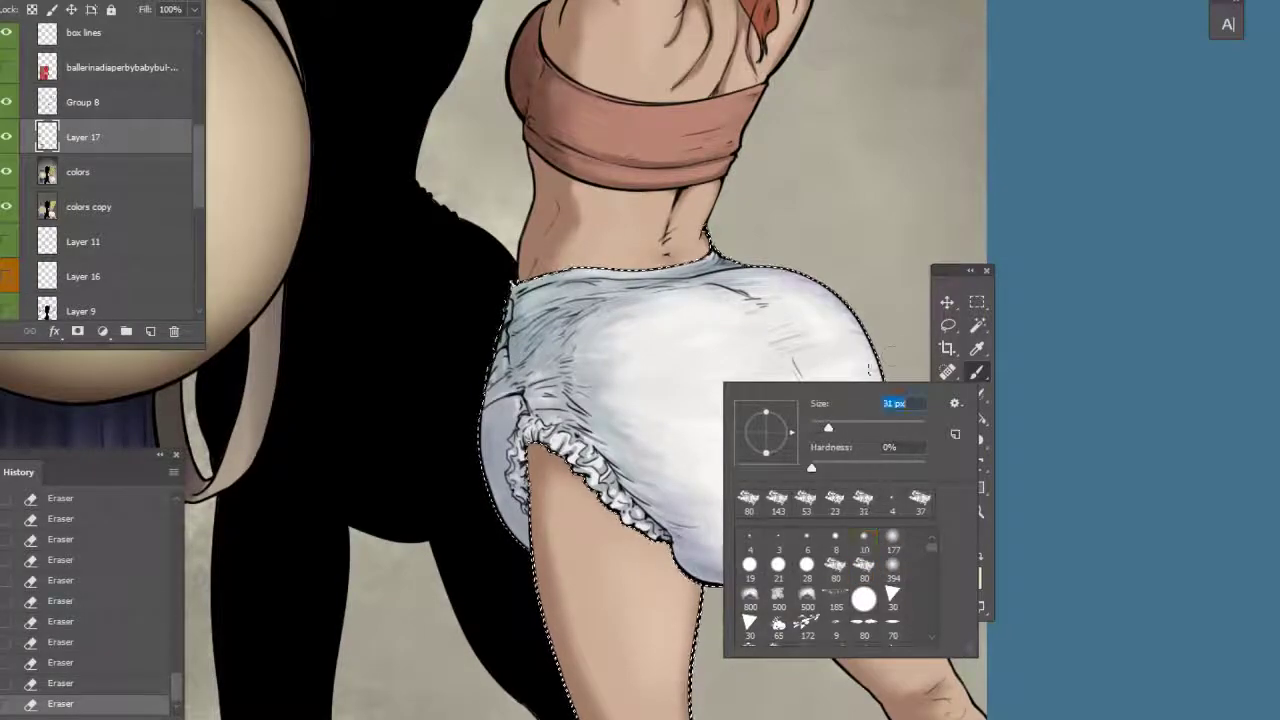
click(877, 361)
click(957, 564)
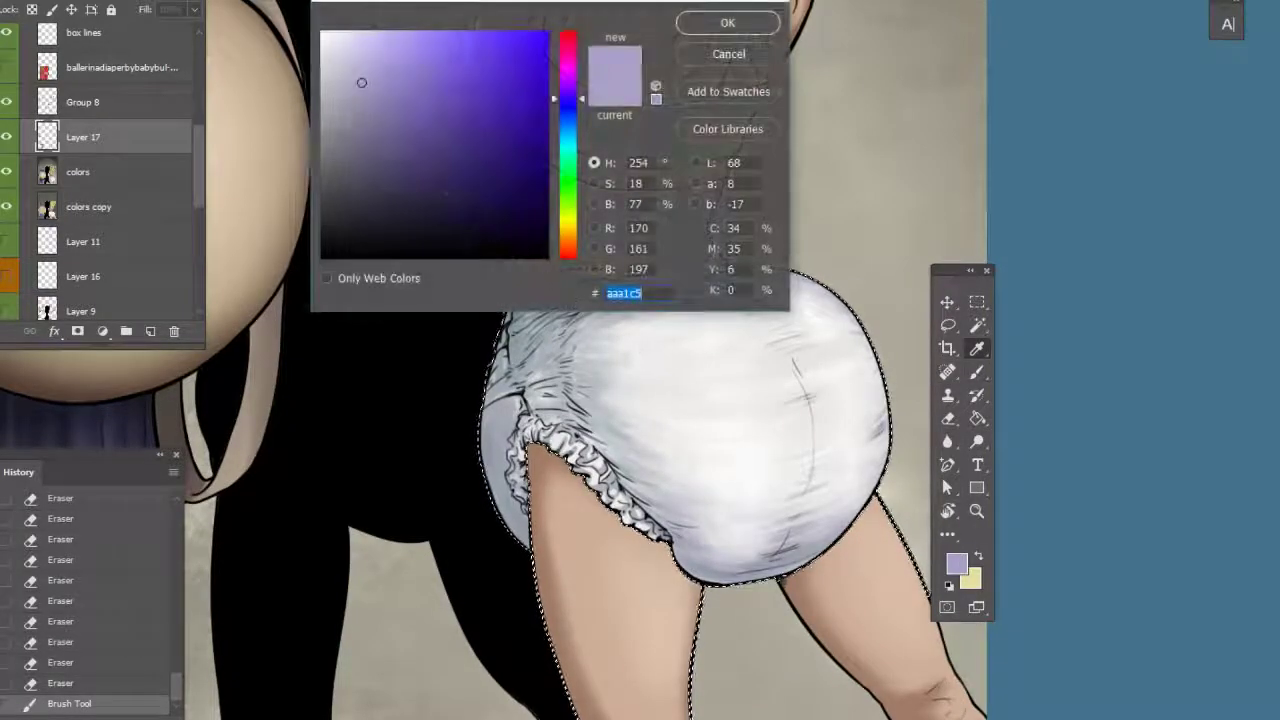
drag(567, 120, 568, 137)
drag(361, 82, 382, 92)
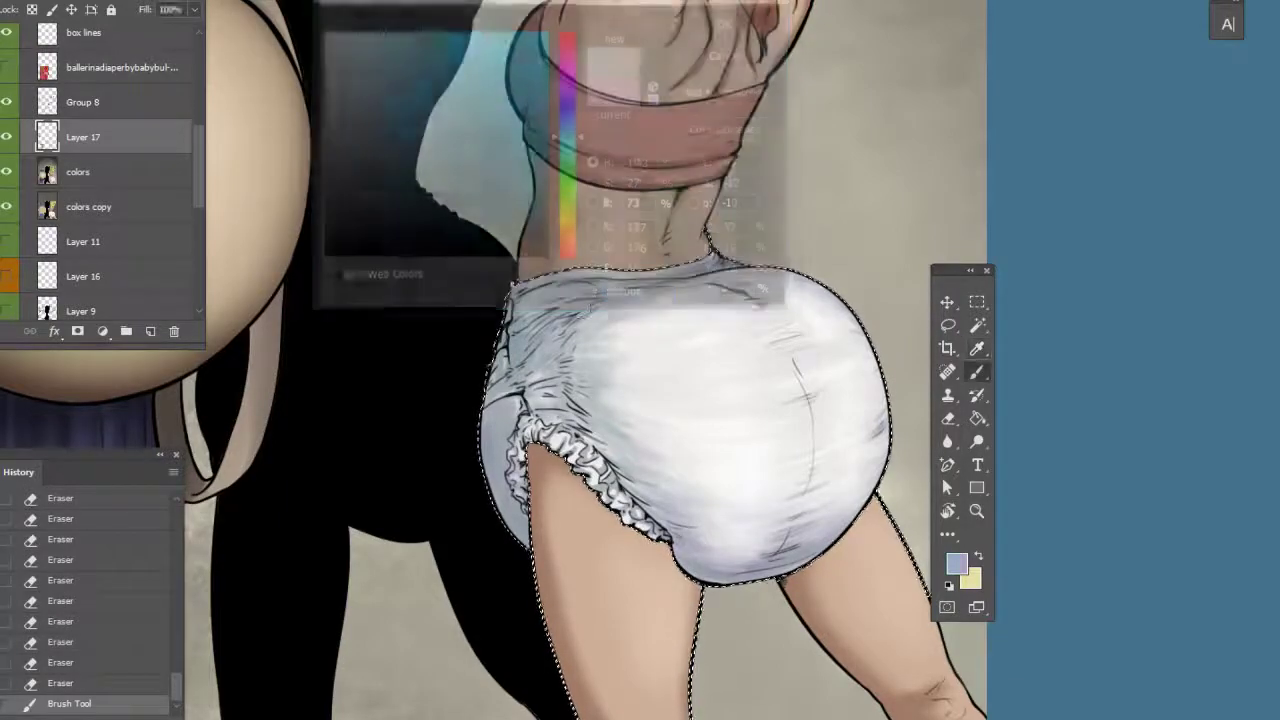
Brush the light teal tint over the garment's upper left side, comparing the artwork before and after the recent strokes
right_click(580, 340)
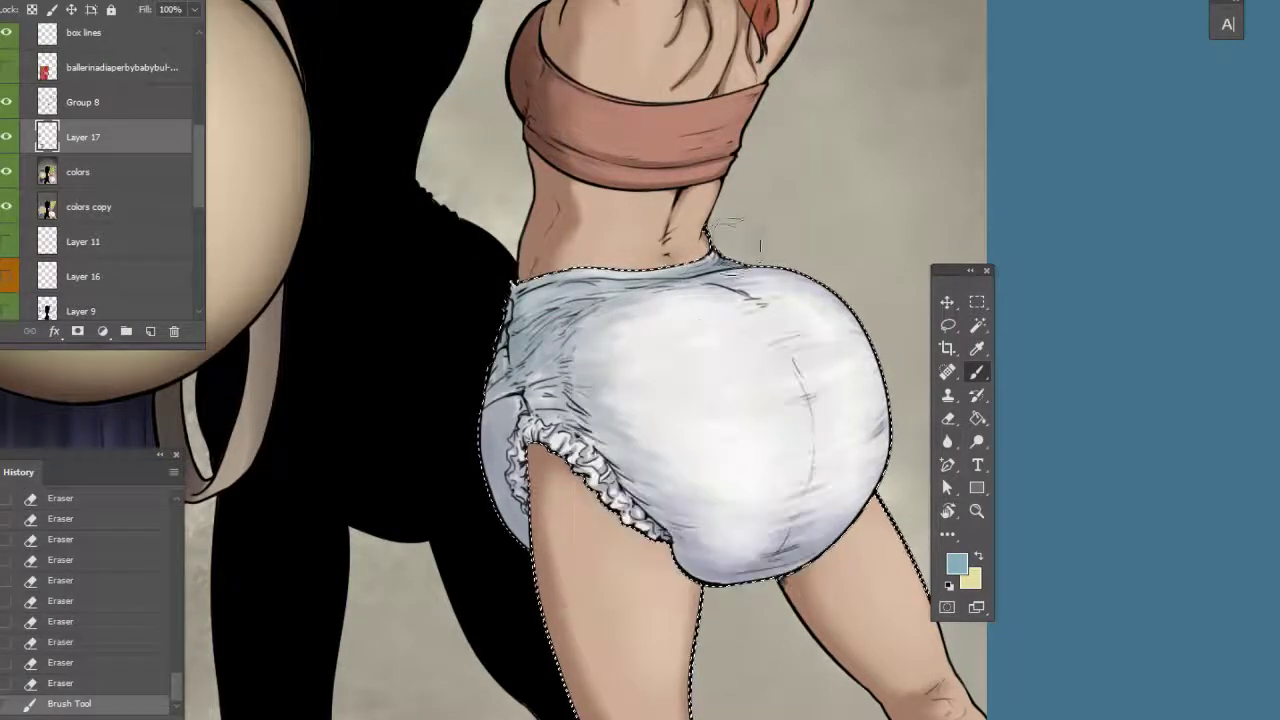
drag(495, 335, 463, 386)
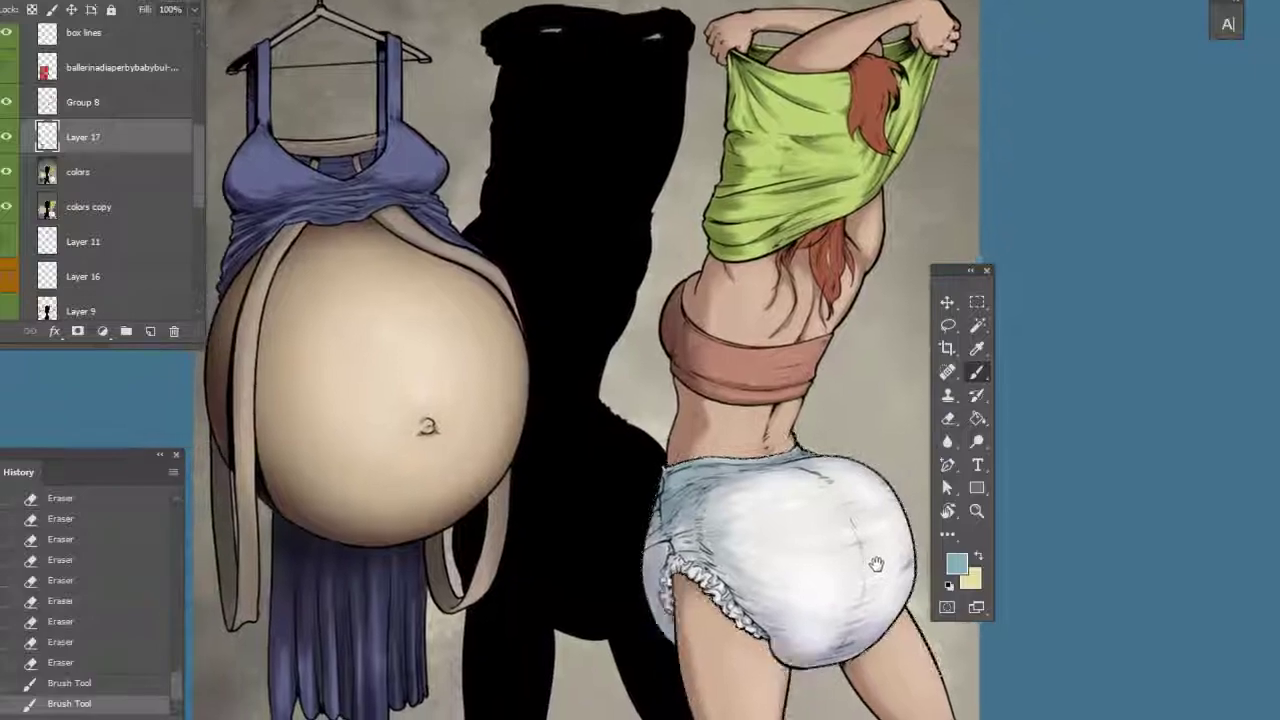
drag(841, 546, 837, 524)
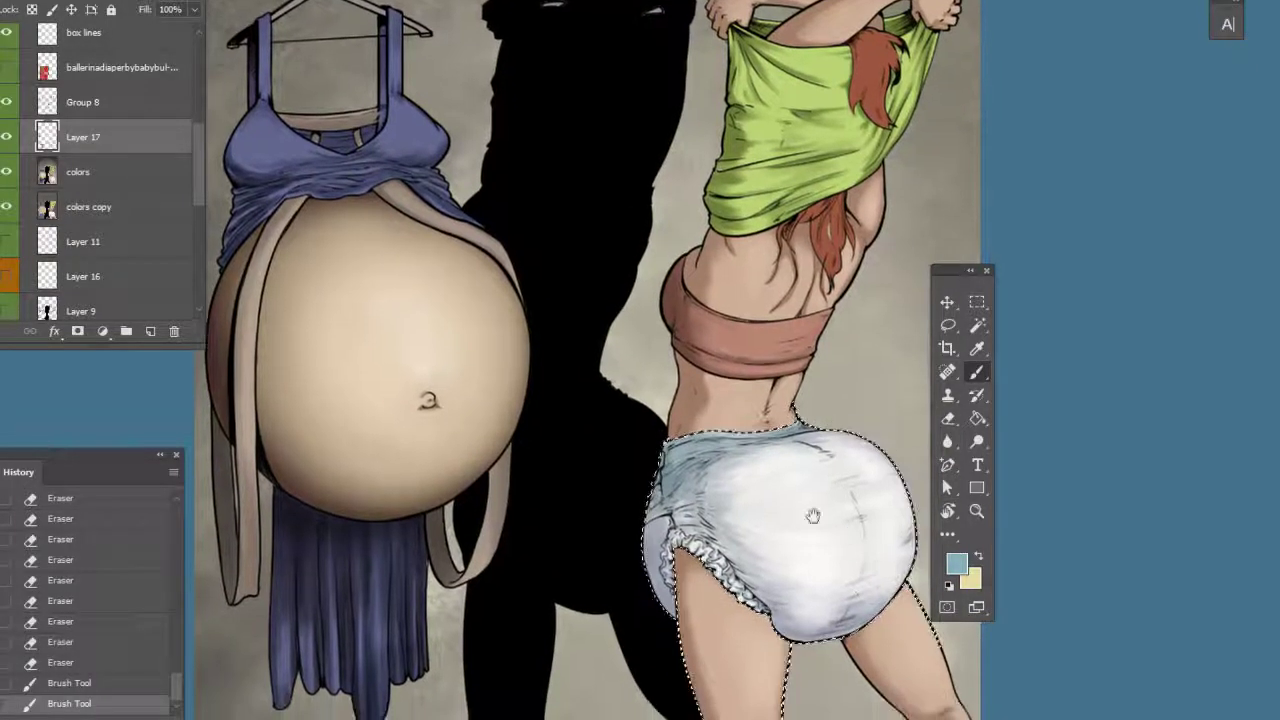
click(70, 663)
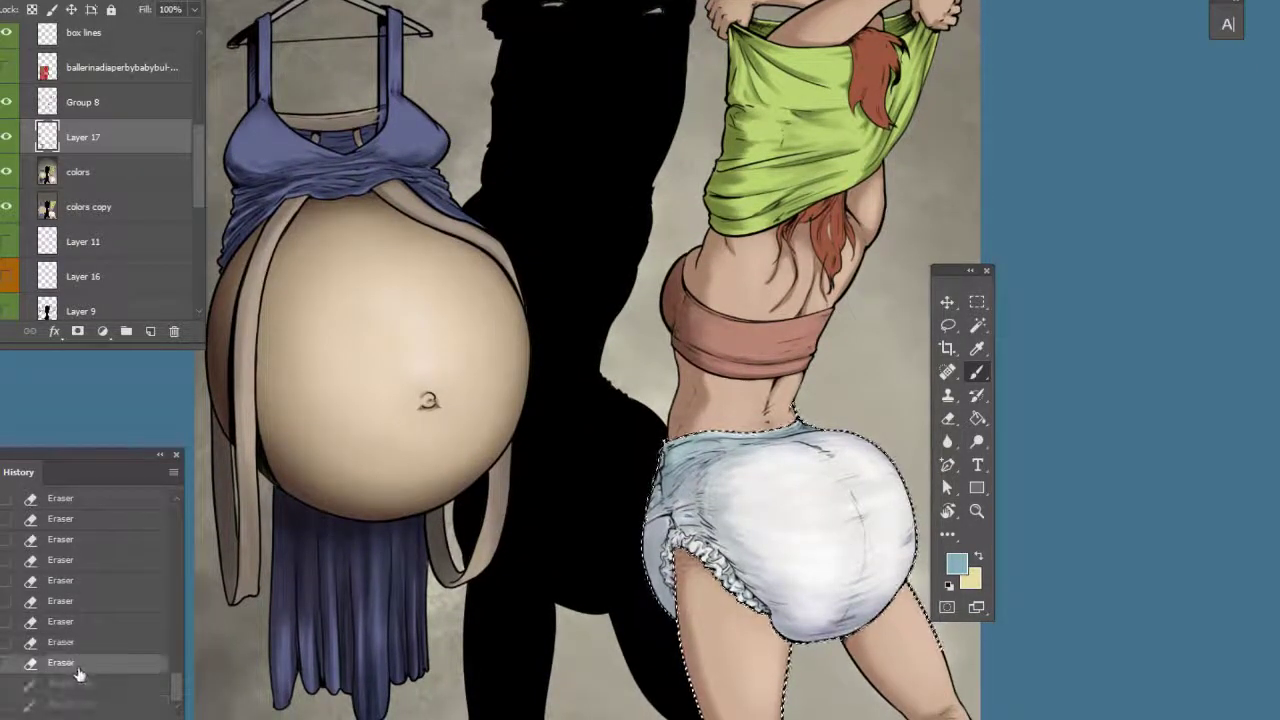
click(84, 683)
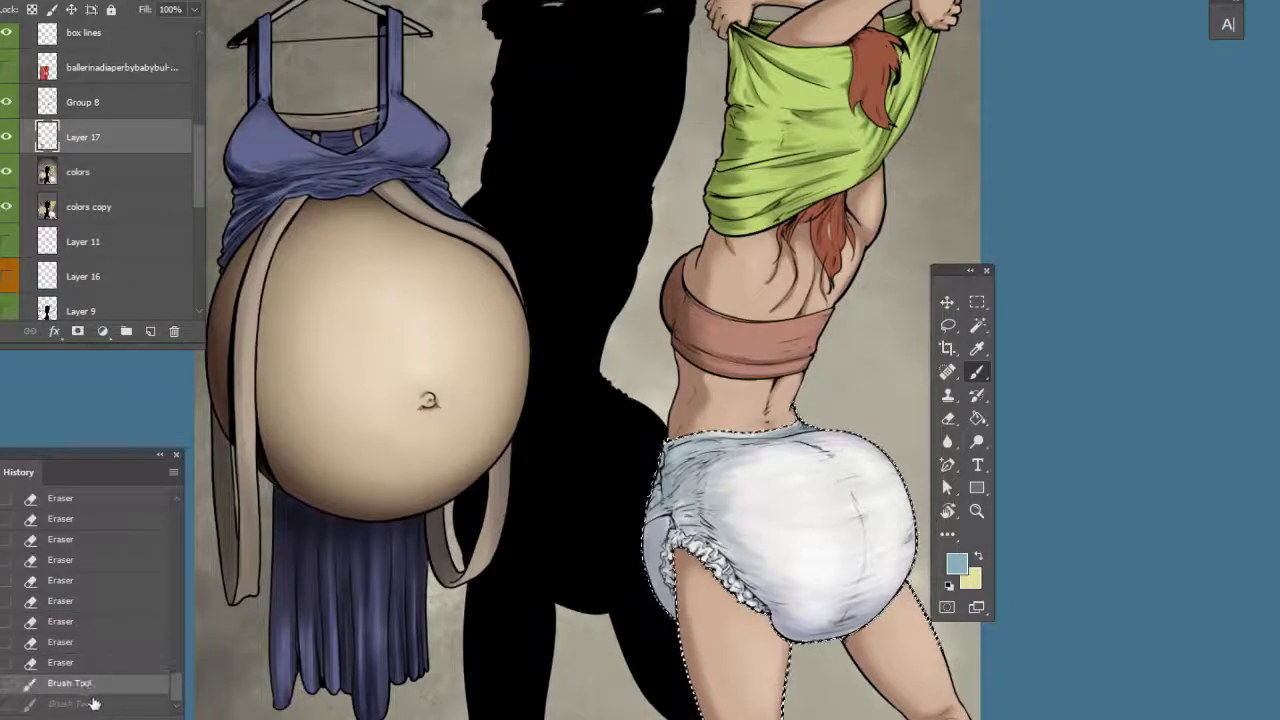
click(90, 704)
drag(660, 452, 673, 454)
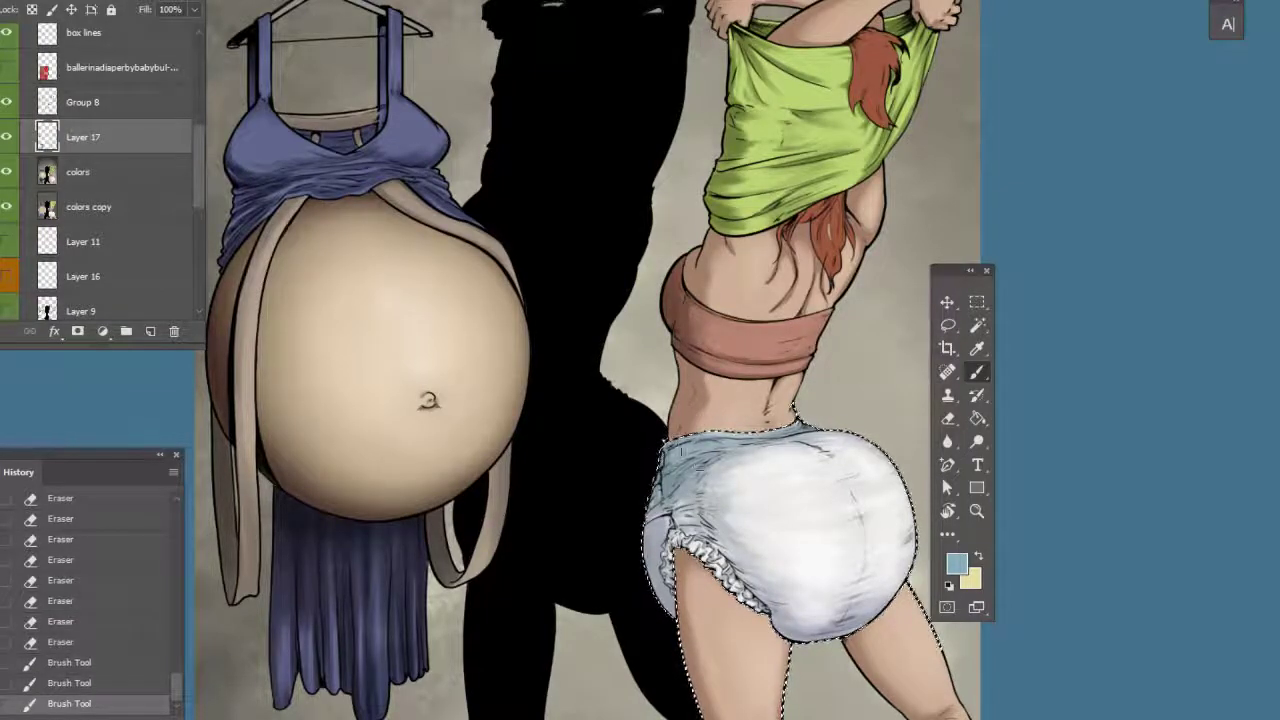
Keep 89b0bb as the foreground colour and deepen the teal on the garment's upper left with the 31 px textured brush
click(958, 566)
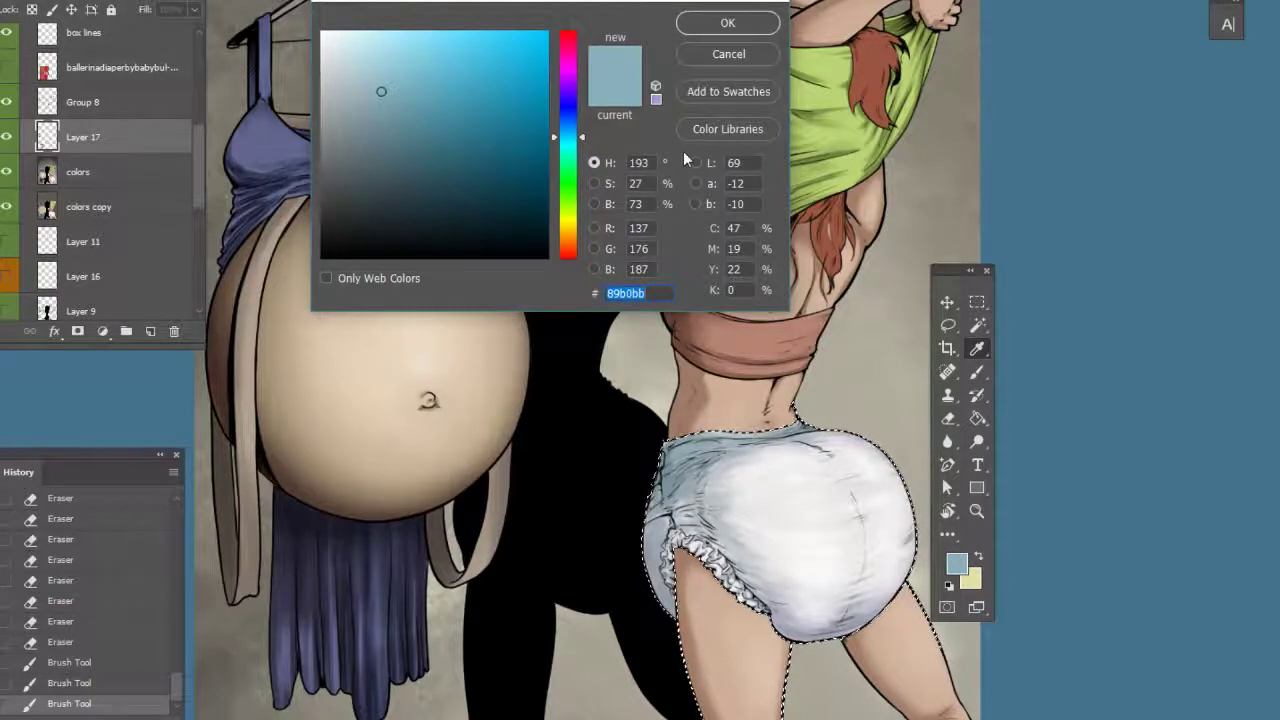
click(701, 24)
right_click(700, 470)
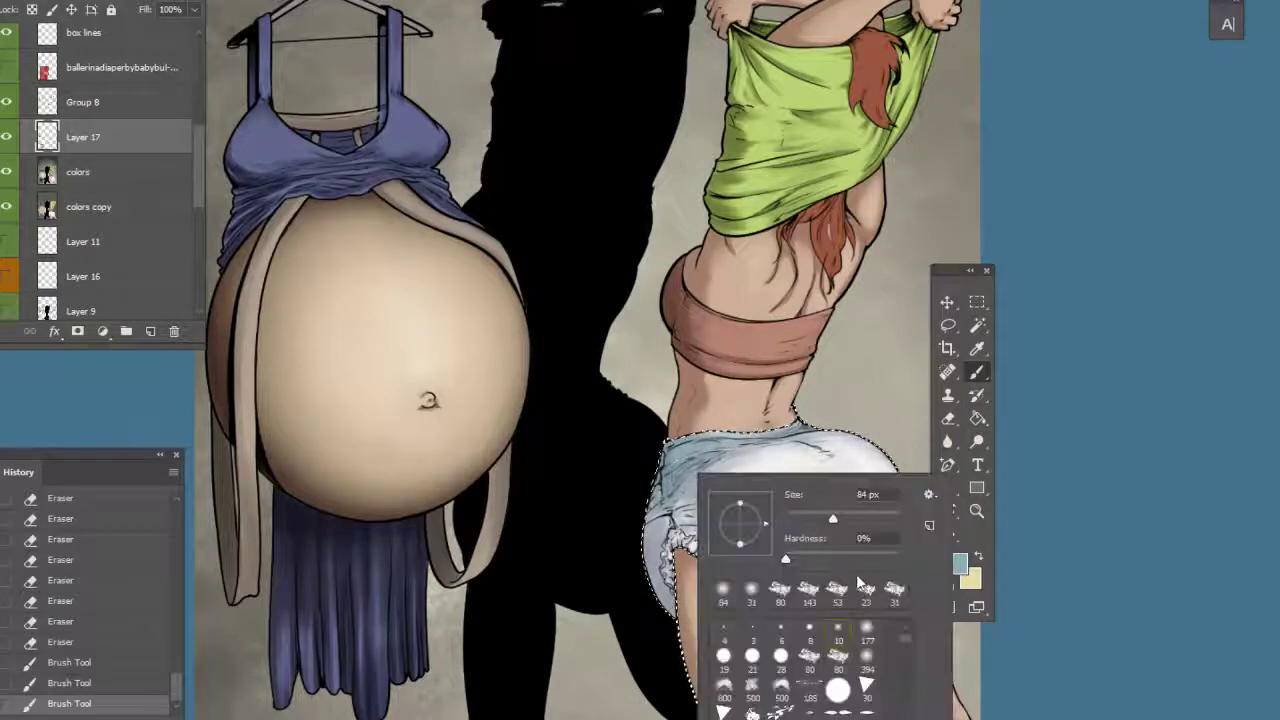
mouse_move(675, 491)
mouse_down()
mouse_move(700, 445)
mouse_move(675, 480)
mouse_move(648, 485)
mouse_move(678, 491)
mouse_move(657, 527)
mouse_move(705, 447)
mouse_move(670, 480)
mouse_up()
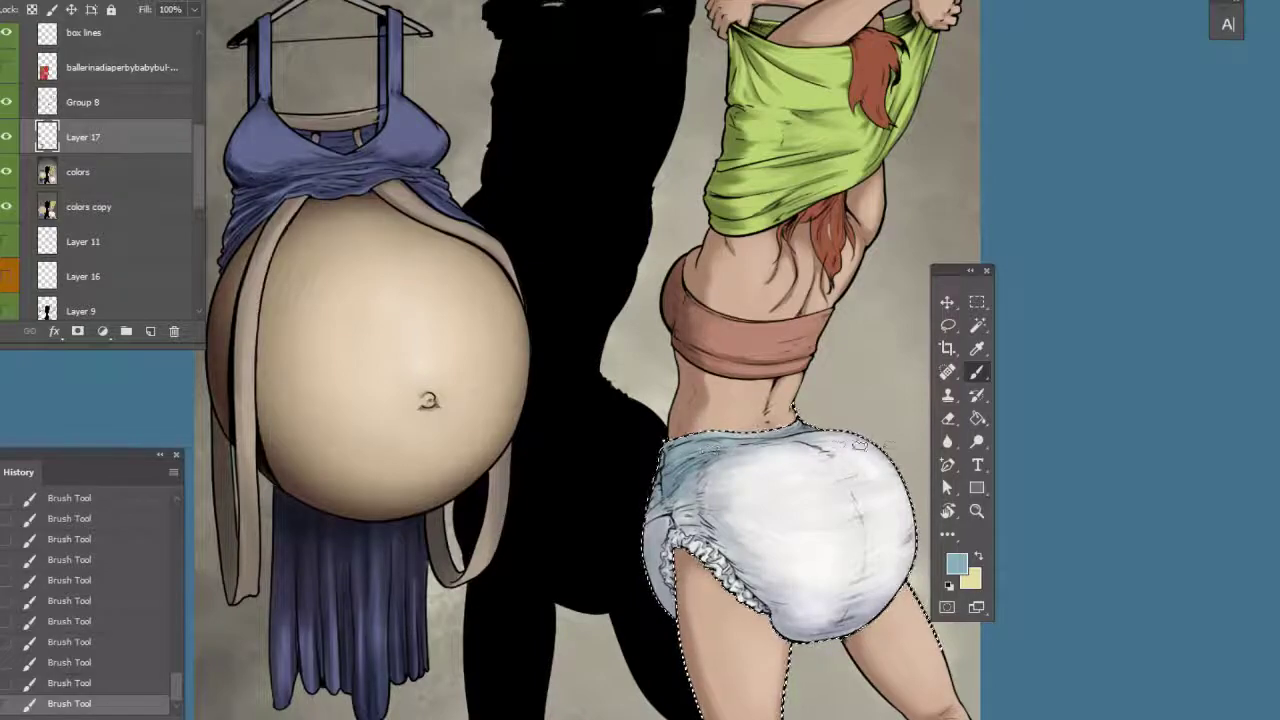
Erase parts of the teal tint on the garment's upper left and along its waistband with the textured Eraser at 21 px
click(947, 418)
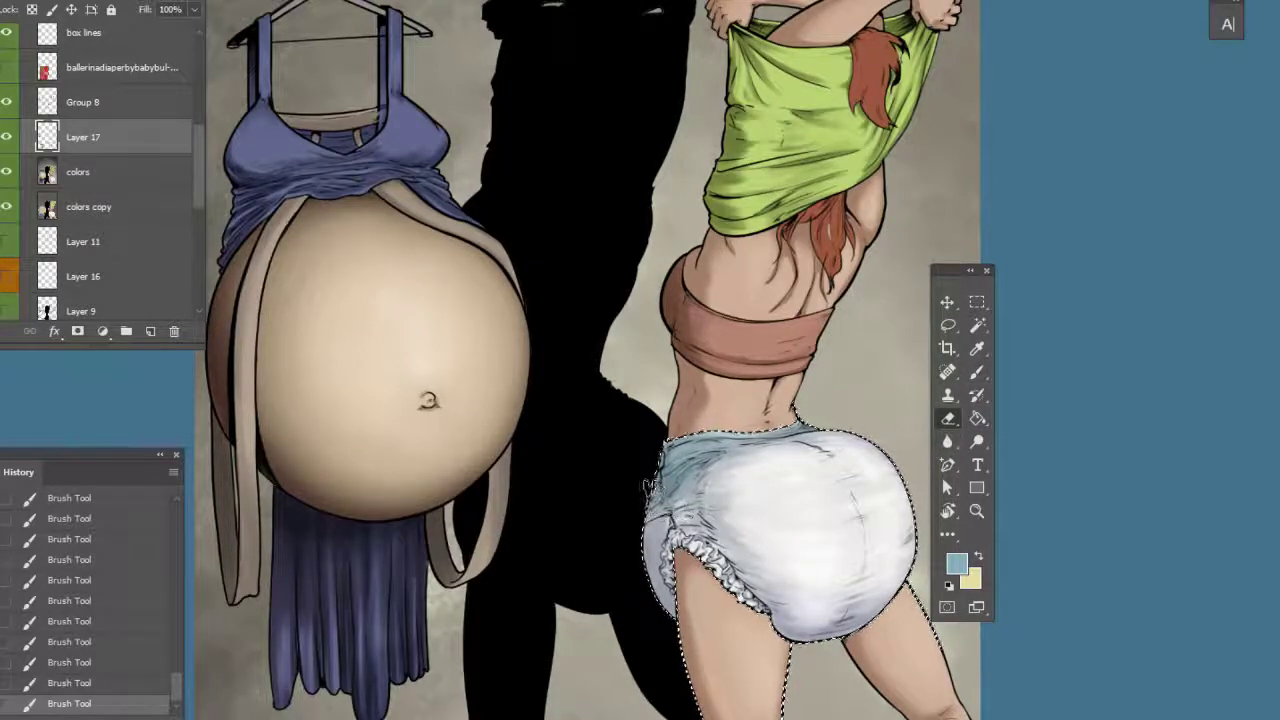
drag(655, 490, 668, 476)
drag(662, 488, 692, 478)
drag(684, 494, 700, 480)
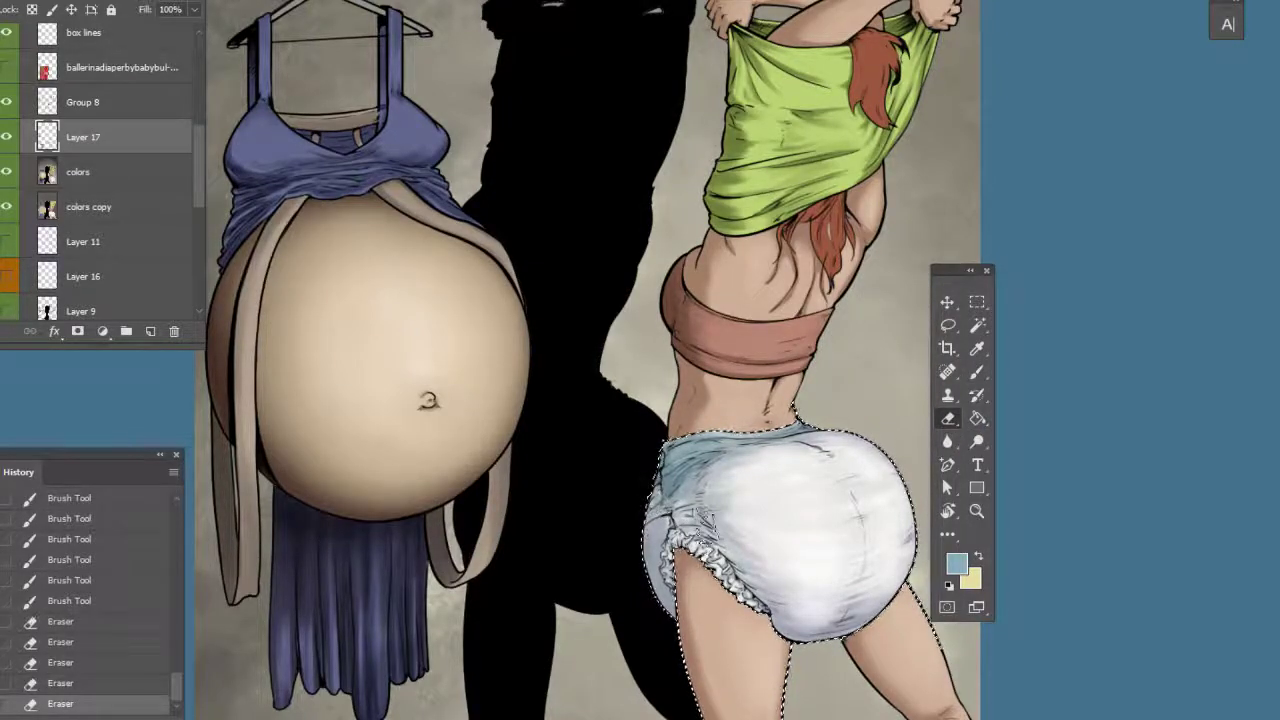
right_click(724, 475)
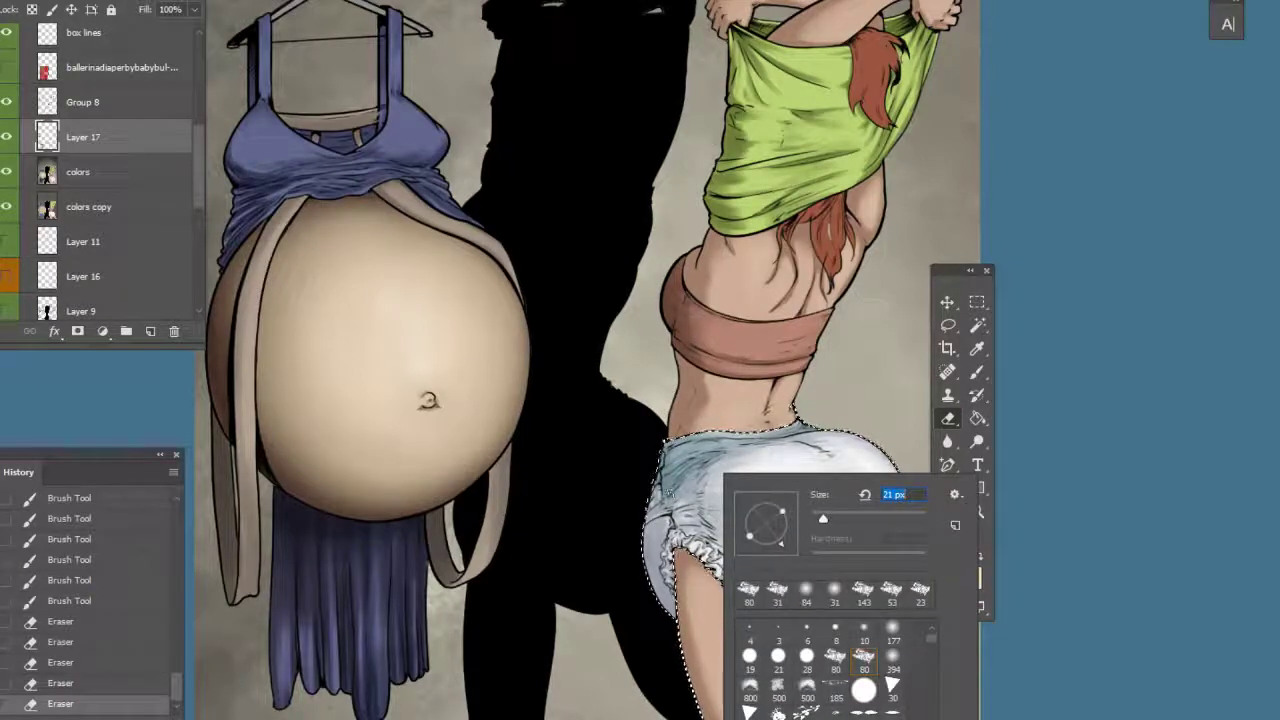
click(669, 491)
drag(684, 480, 734, 450)
drag(742, 456, 762, 444)
drag(676, 484, 734, 446)
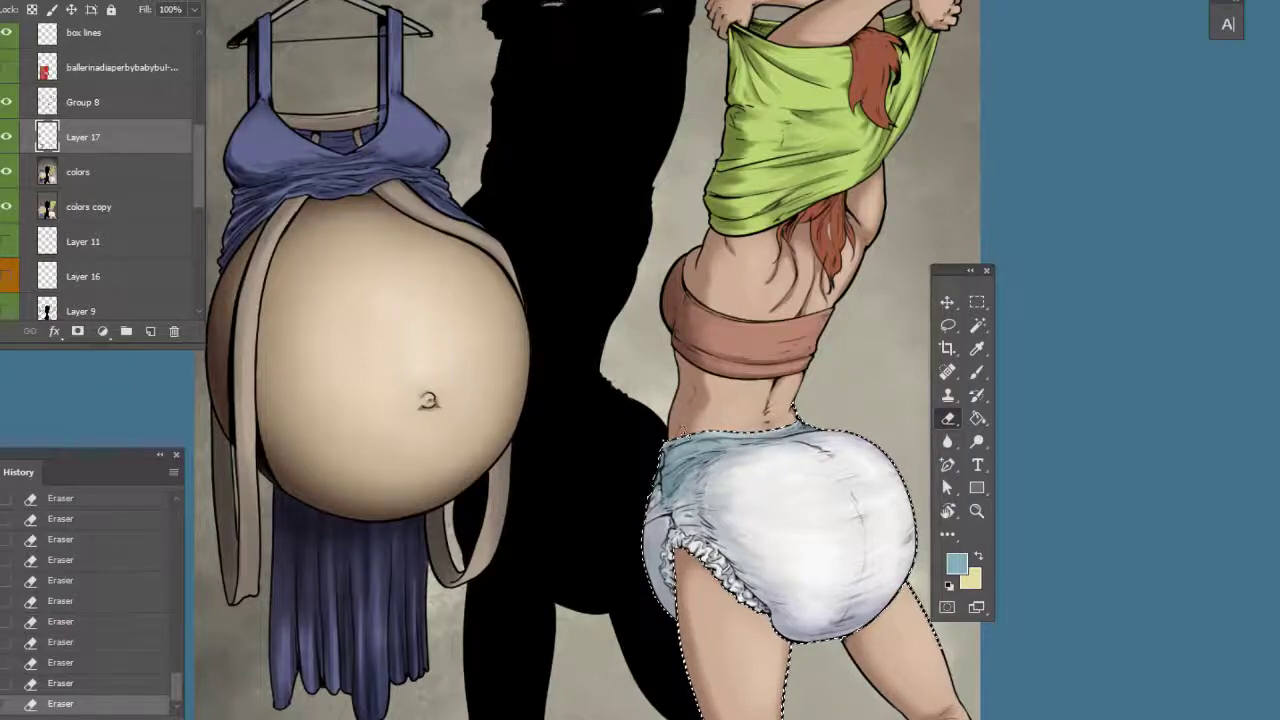
drag(768, 540, 731, 531)
drag(814, 517, 751, 517)
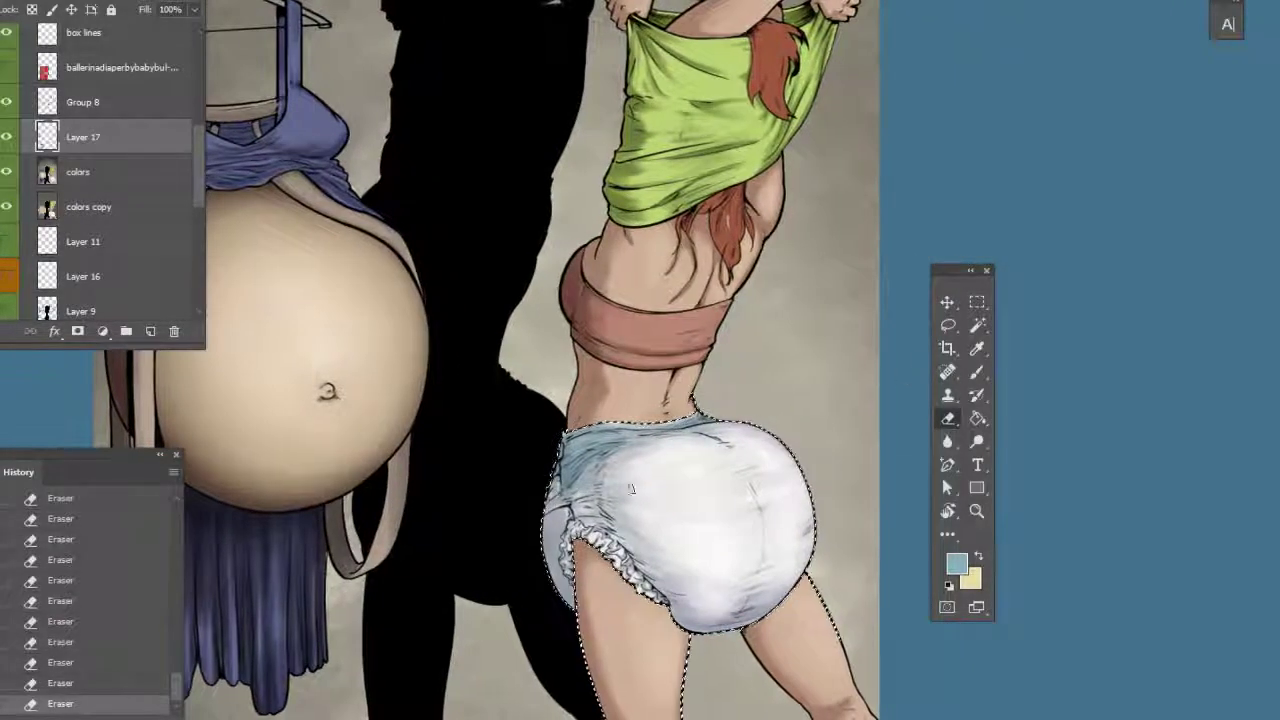
Switch back to the Brush and change the foreground colour to a dusty pink
click(977, 374)
click(959, 566)
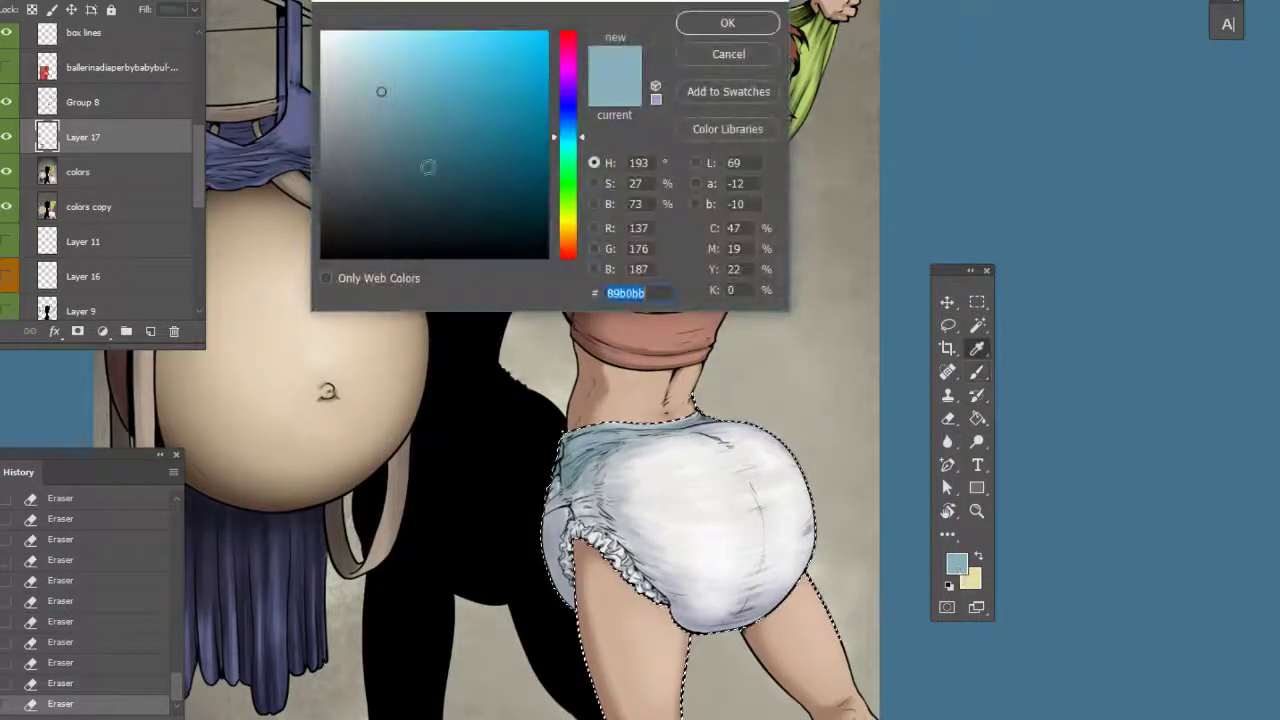
drag(576, 96, 577, 52)
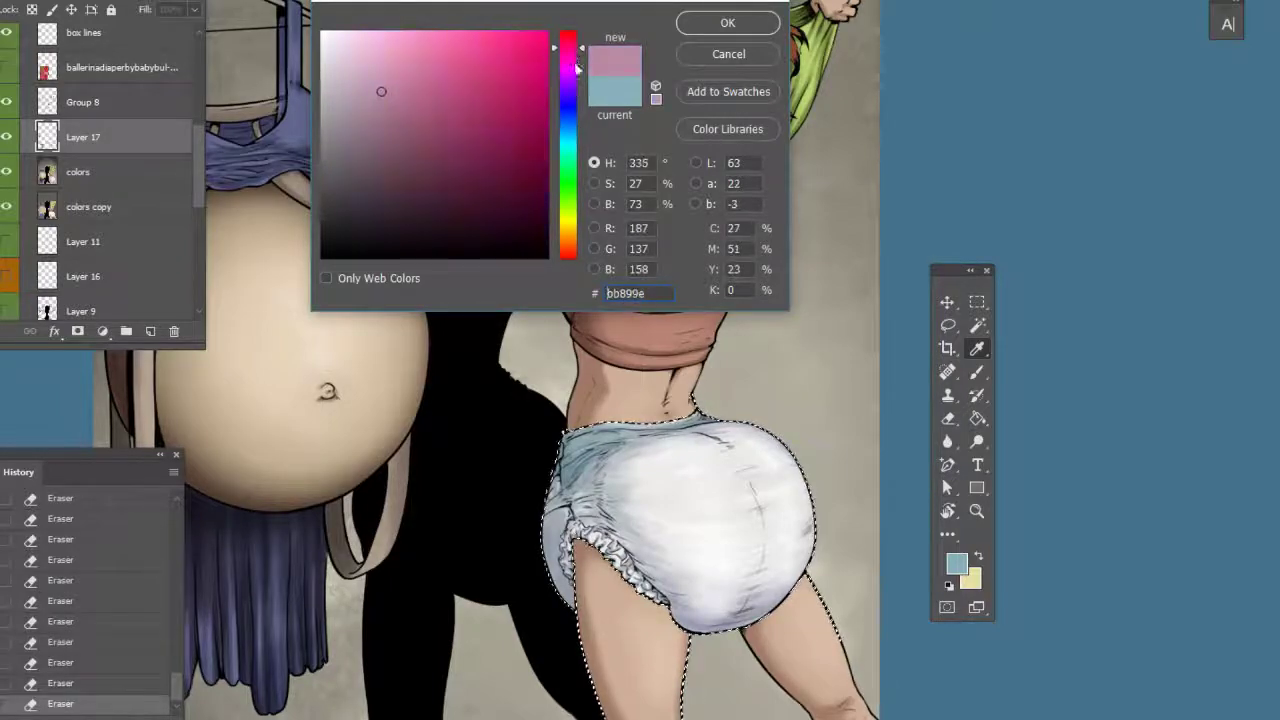
click(711, 23)
Brush faint pink tints across the garment's centre, waistband, left side and lower edge on Layer 17
mouse_move(655, 480)
mouse_down()
mouse_move(680, 560)
mouse_move(715, 570)
mouse_up()
drag(710, 480, 735, 570)
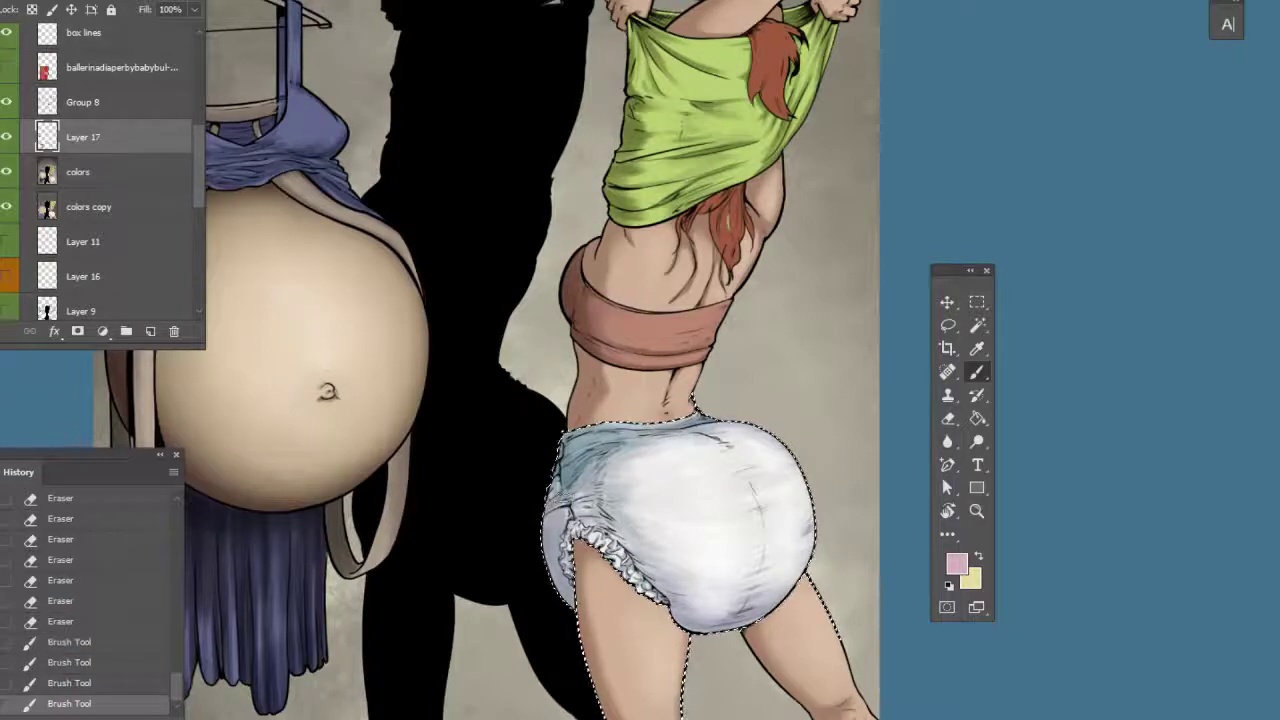
drag(700, 470, 725, 540)
mouse_move(670, 470)
mouse_down()
mouse_move(690, 530)
mouse_move(650, 520)
mouse_up()
mouse_move(610, 460)
mouse_down()
mouse_move(600, 500)
mouse_move(580, 500)
mouse_up()
drag(580, 490, 555, 469)
drag(721, 545, 706, 455)
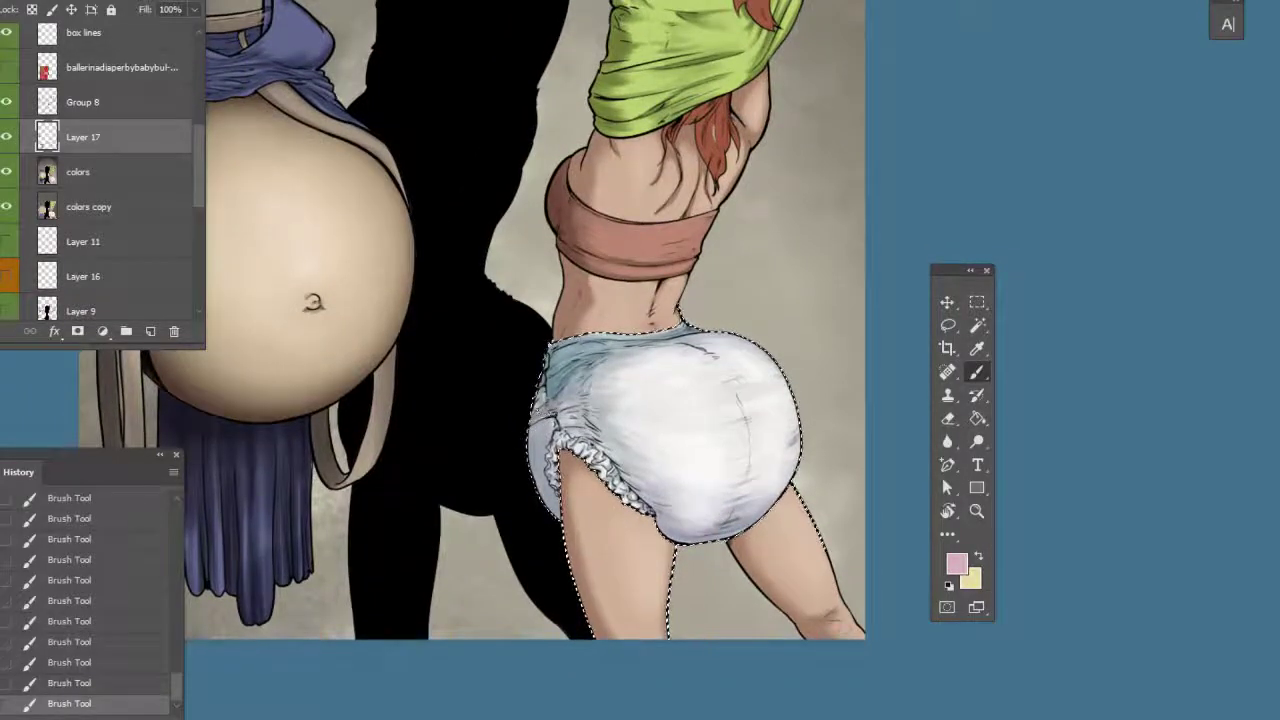
drag(576, 307, 573, 338)
mouse_move(537, 467)
mouse_down()
mouse_move(575, 494)
mouse_move(698, 517)
mouse_up()
Clear the selection around the garment and move the tools palette away from the artwork
click(948, 325)
key(ctrl+d)
drag(966, 285, 1086, 291)
mouse_move(855, 292)
mouse_down()
mouse_move(851, 375)
mouse_move(858, 303)
mouse_up()
drag(934, 436, 924, 417)
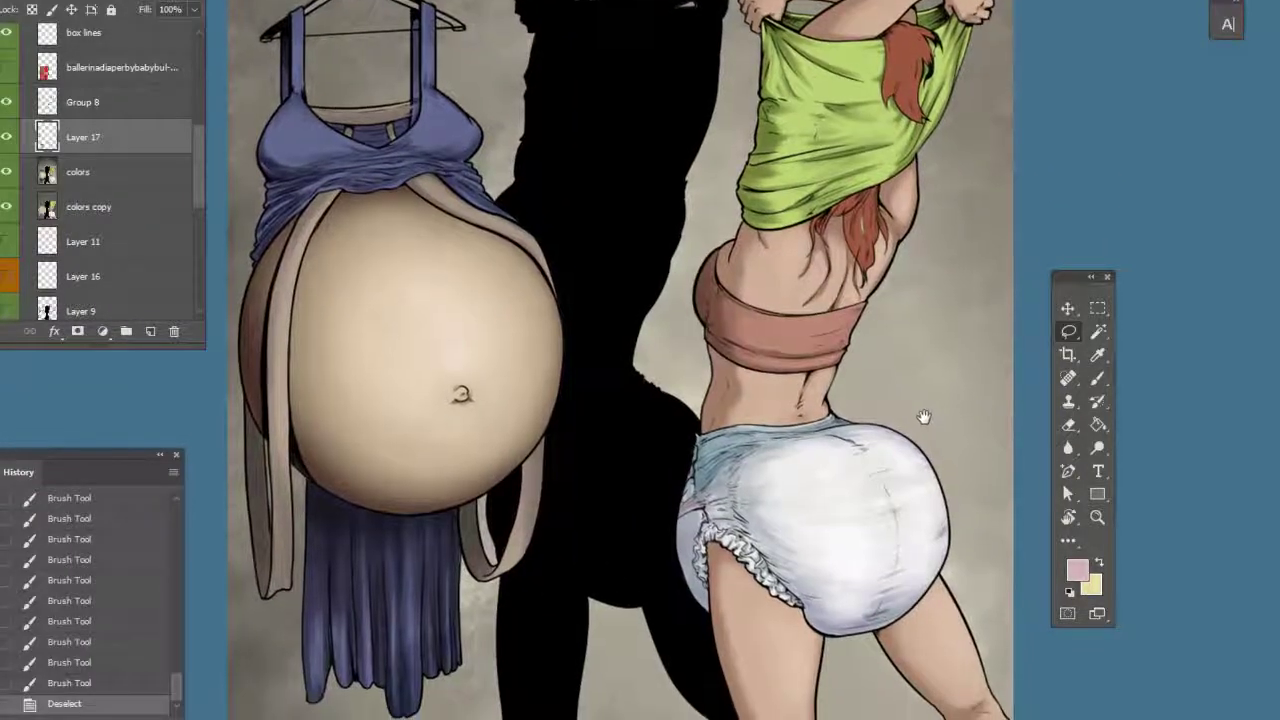
drag(940, 604, 913, 525)
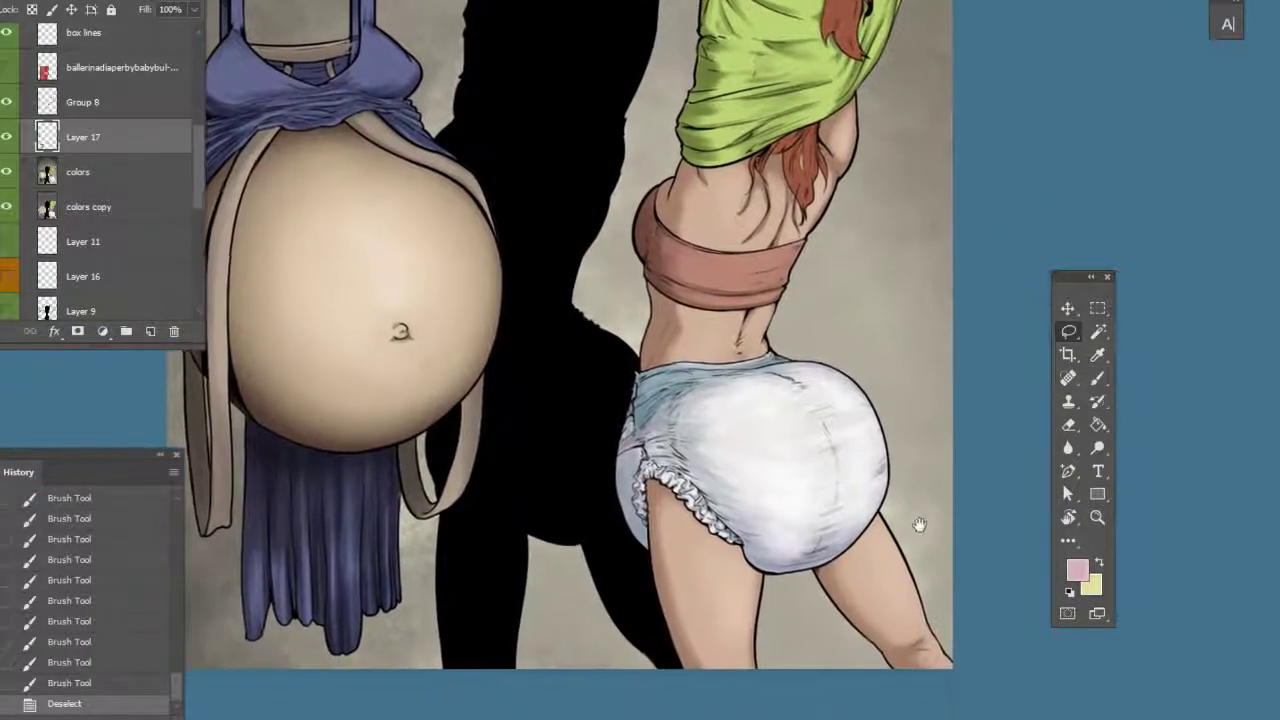
scroll(913, 525, up, 5)
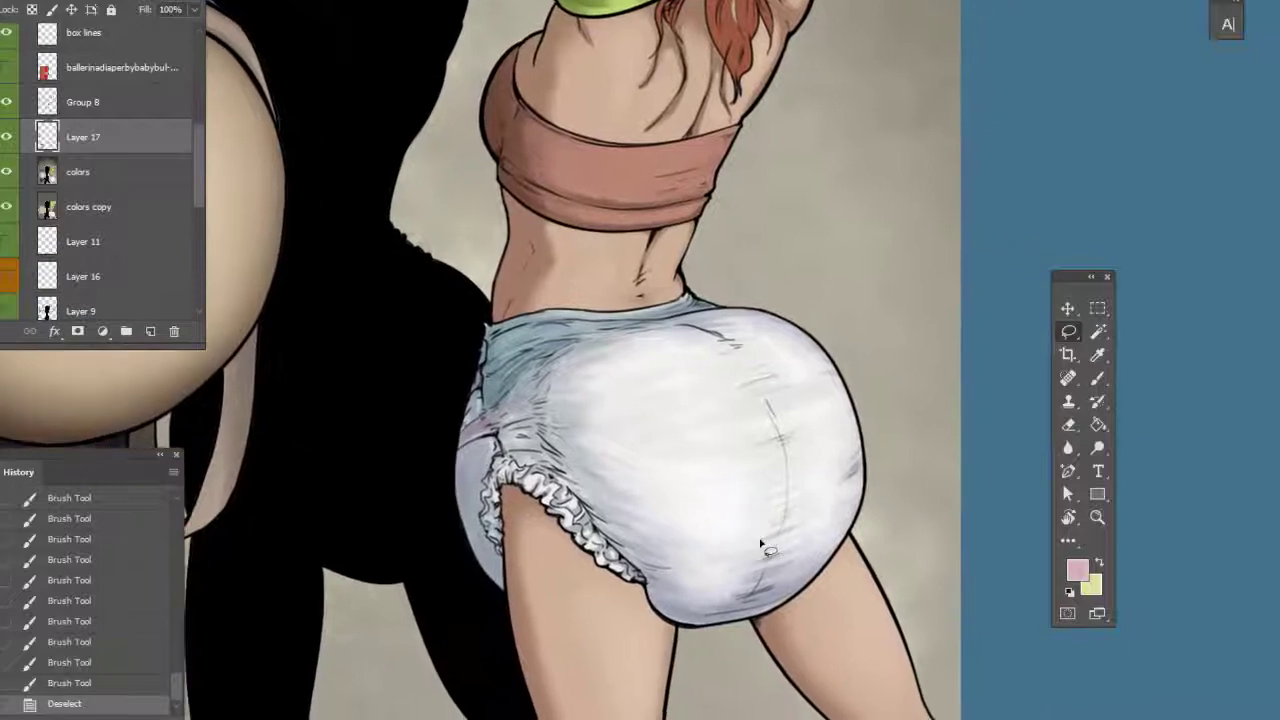
Sample the blue workspace background beside the canvas as the foreground colour and return to the Brush
click(1097, 357)
click(810, 470)
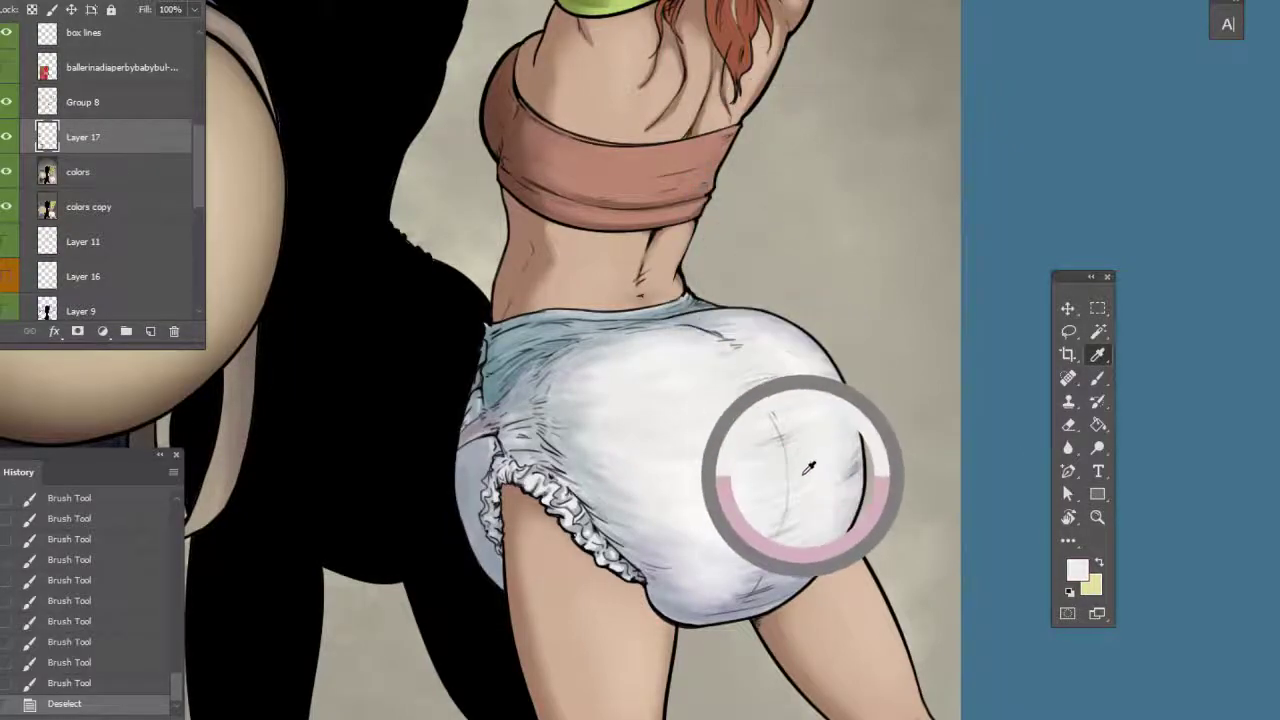
click(1053, 238)
drag(982, 287, 990, 340)
drag(951, 586, 922, 555)
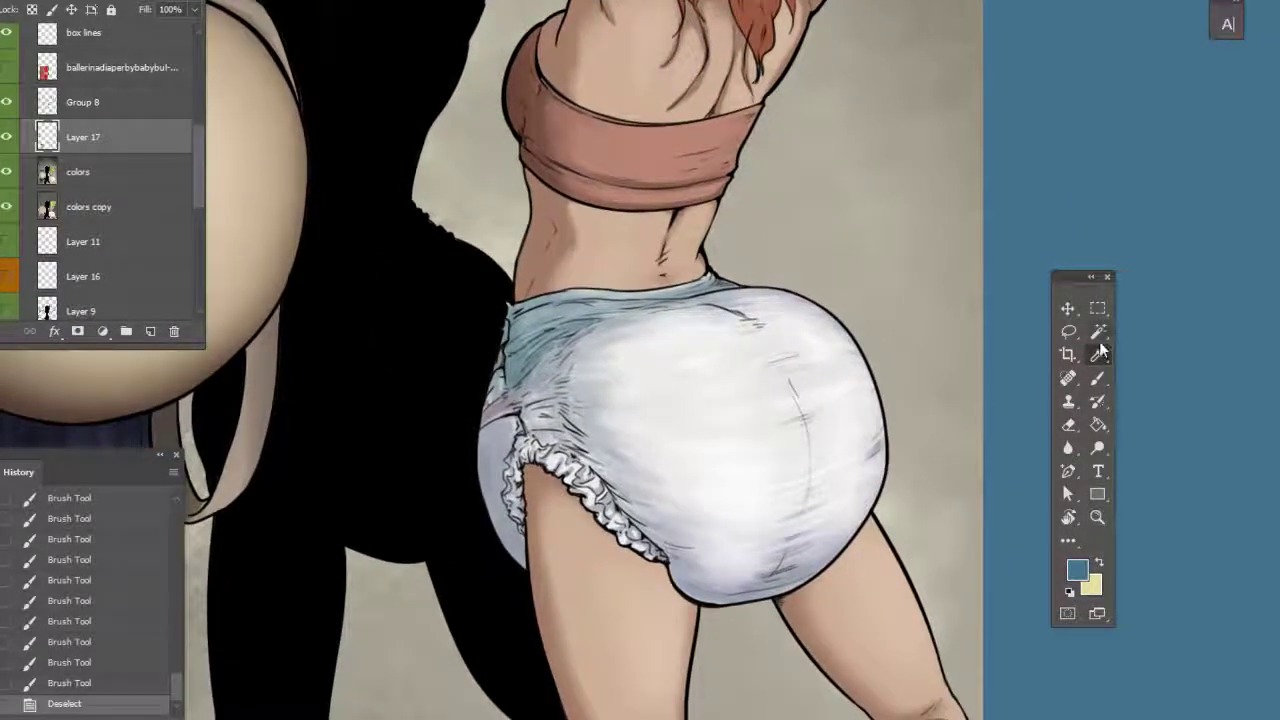
click(1097, 378)
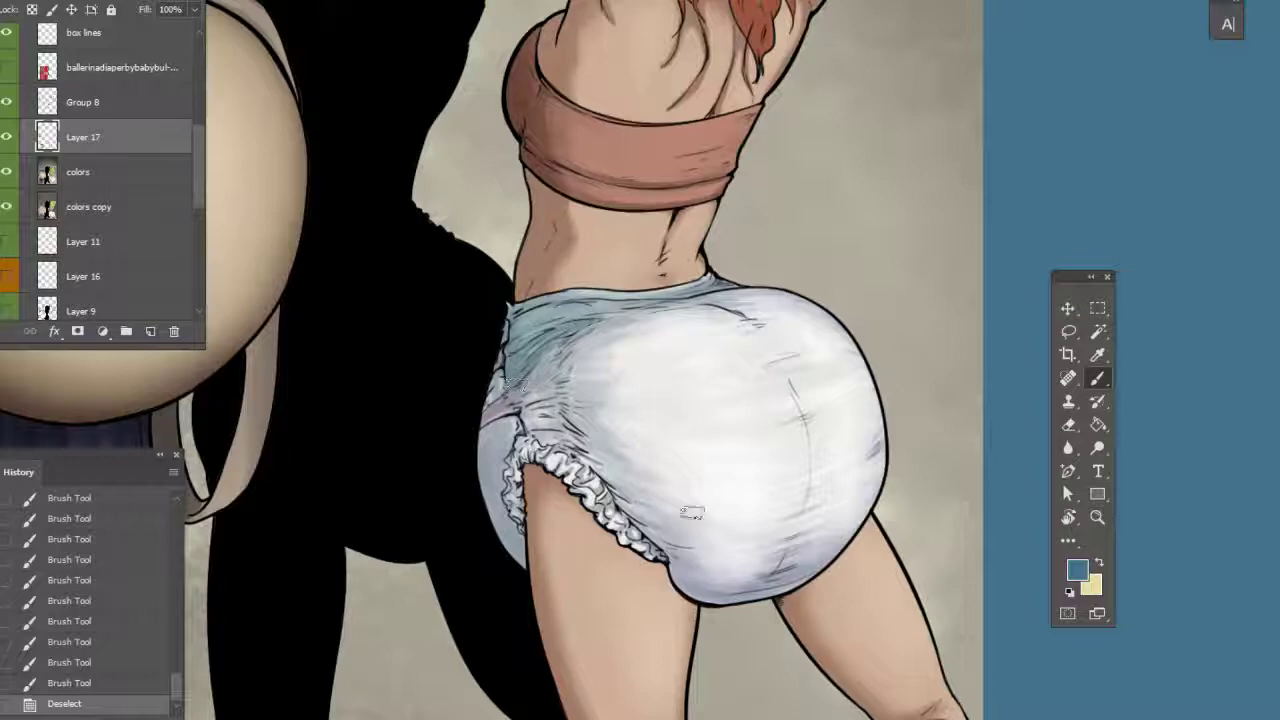
Select the garment with the Magic Wand on the colors copy layer, and make the colors layer active for brushing
click(115, 206)
key(w)
click(718, 432)
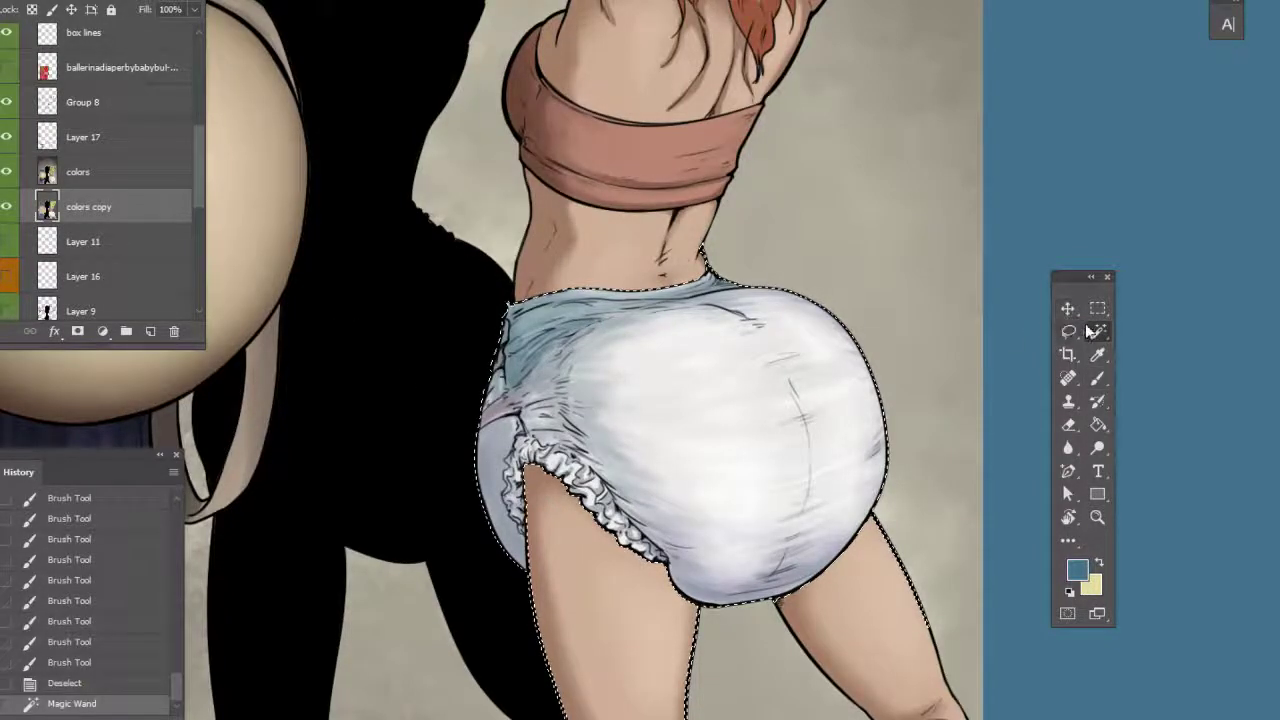
click(1097, 378)
click(104, 176)
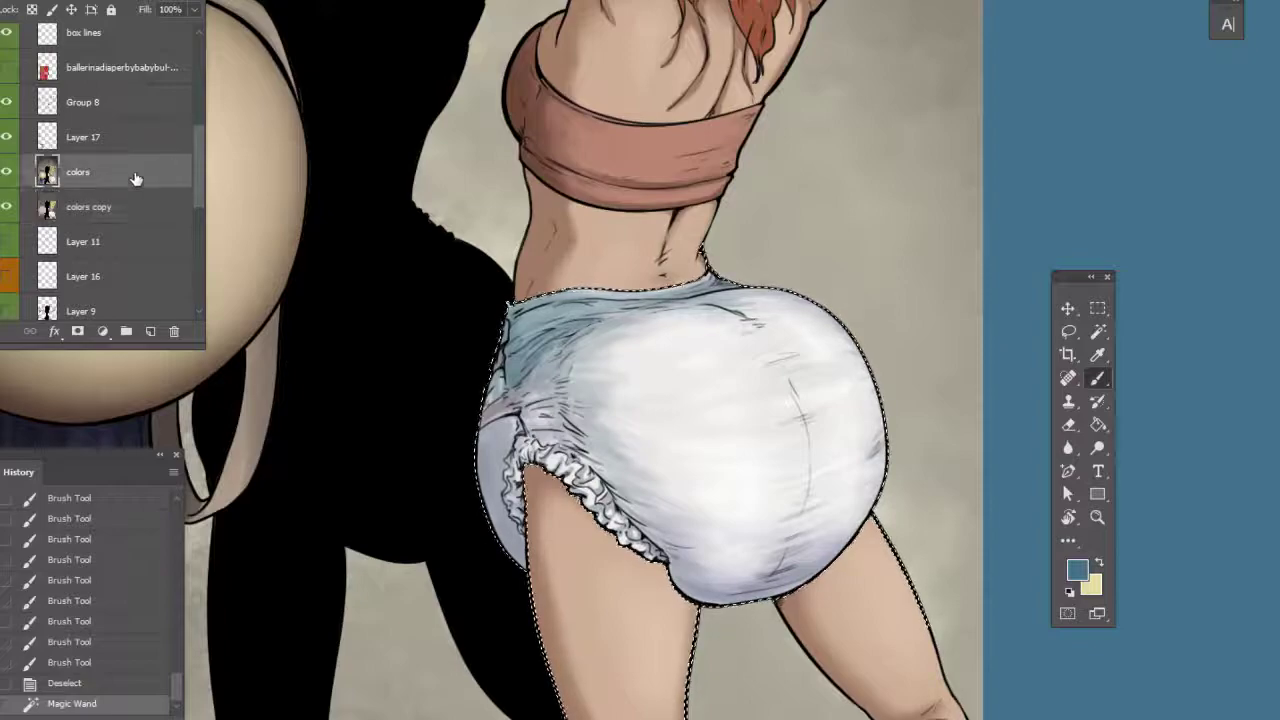
Brush blue over the garment's left side on the colors layer with the 31 px textured brush, and clear the selection
right_click(510, 474)
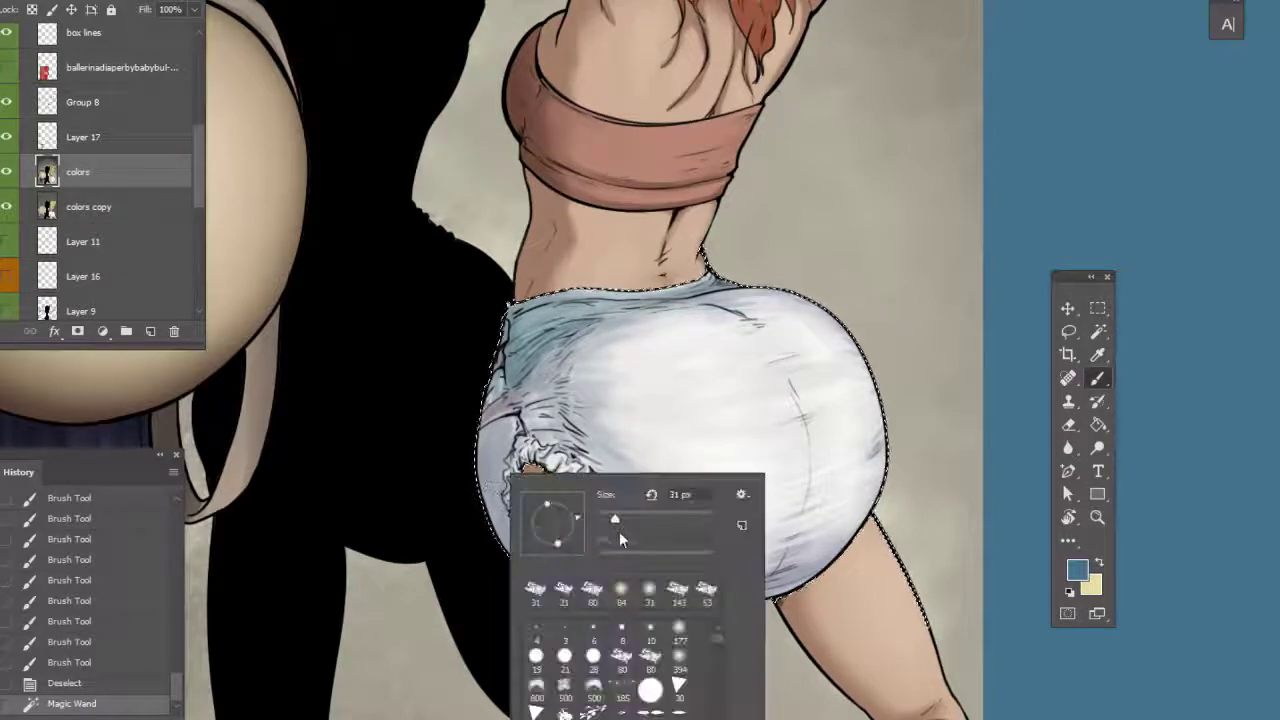
click(419, 416)
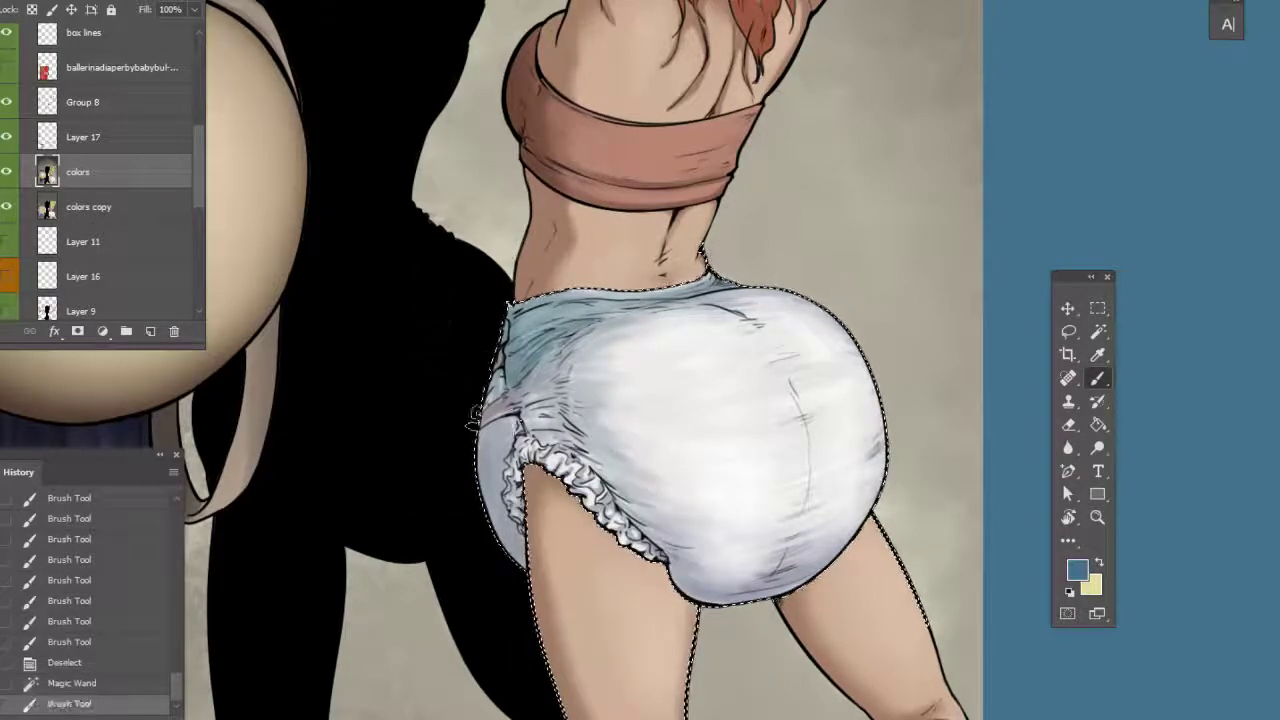
mouse_move(472, 434)
mouse_down()
mouse_move(516, 550)
mouse_move(494, 440)
mouse_up()
drag(515, 330, 590, 335)
drag(530, 390, 551, 505)
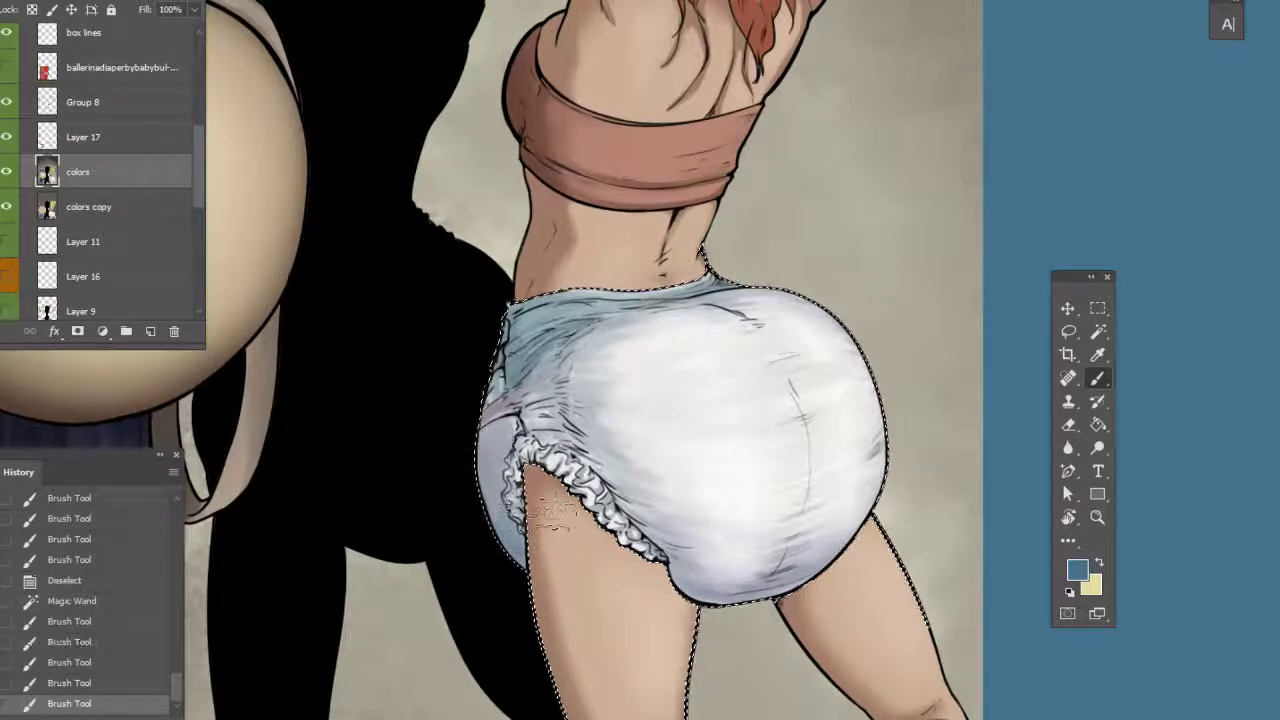
click(1070, 335)
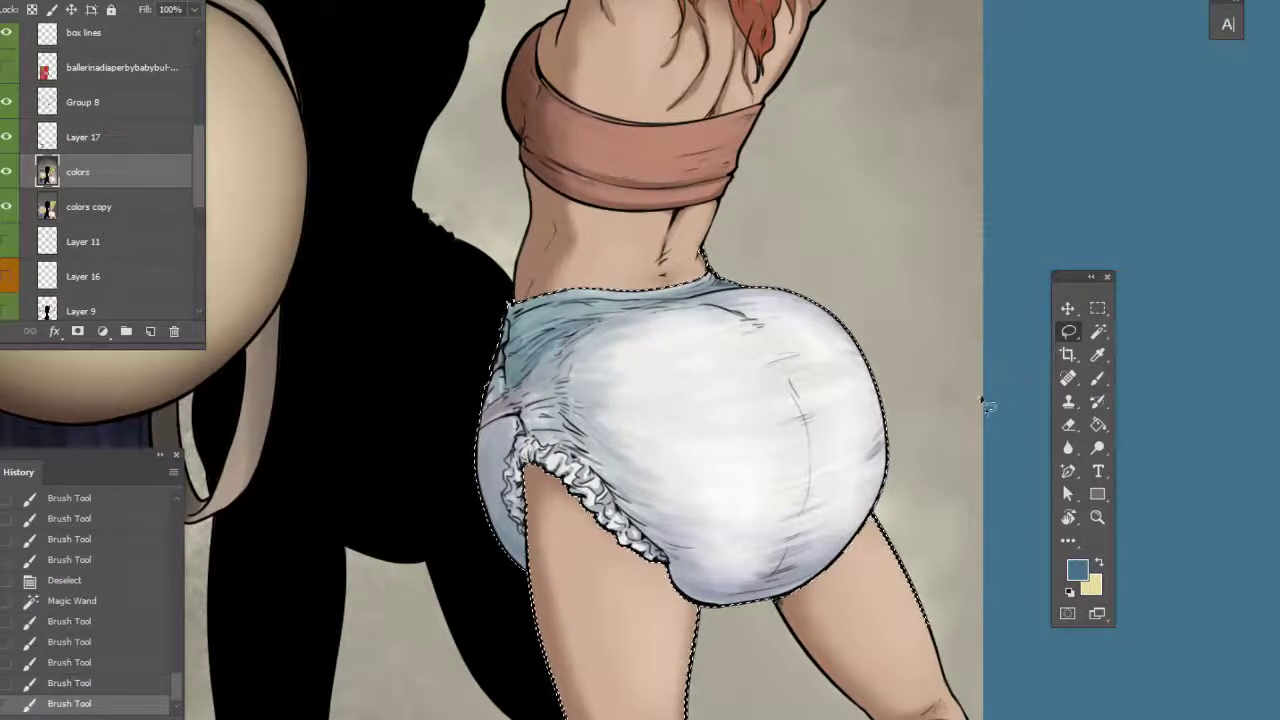
click(980, 401)
key(ctrl+minus)
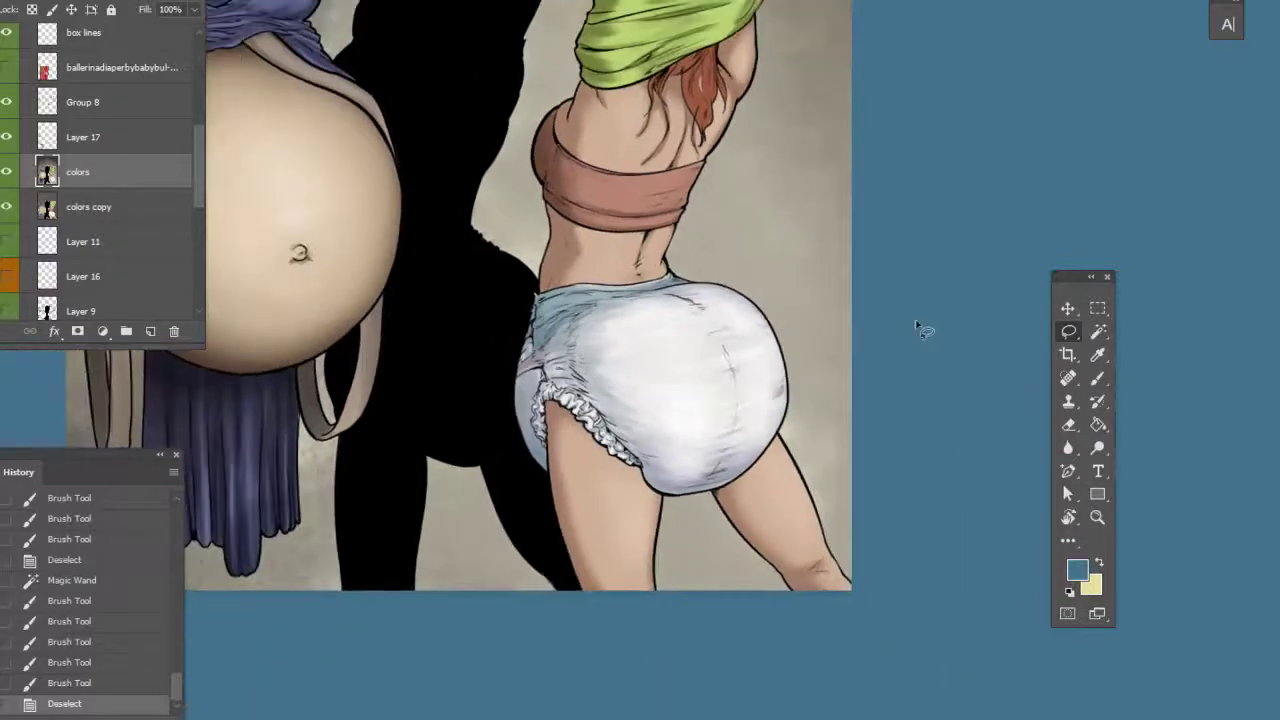
space+drag(847, 220, 897, 541)
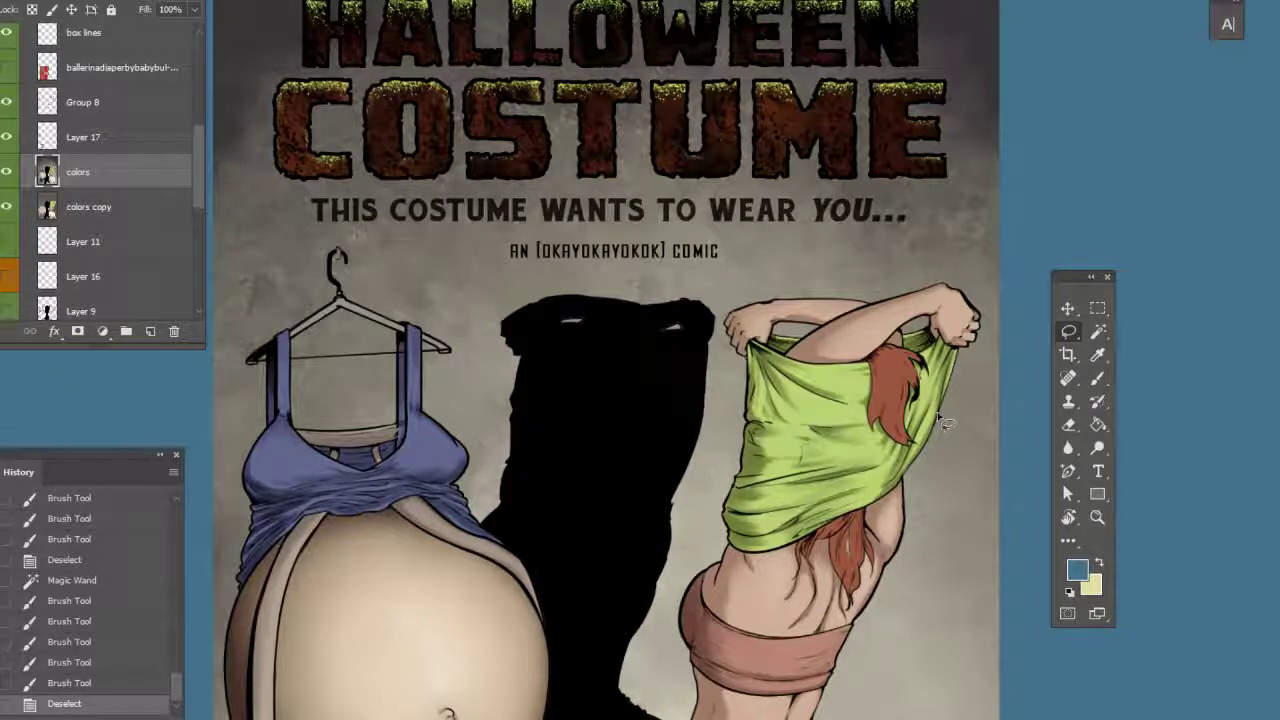
drag(886, 522, 859, 419)
drag(802, 528, 848, 388)
drag(917, 451, 901, 418)
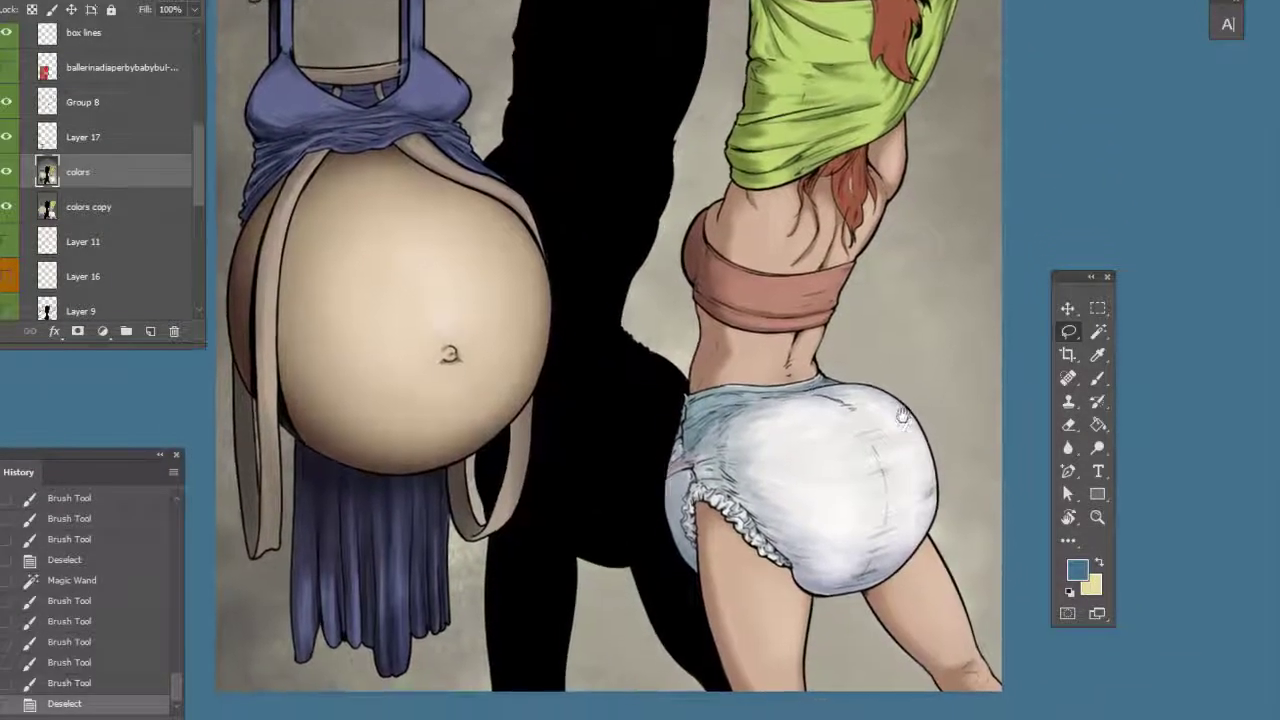
drag(951, 451, 916, 436)
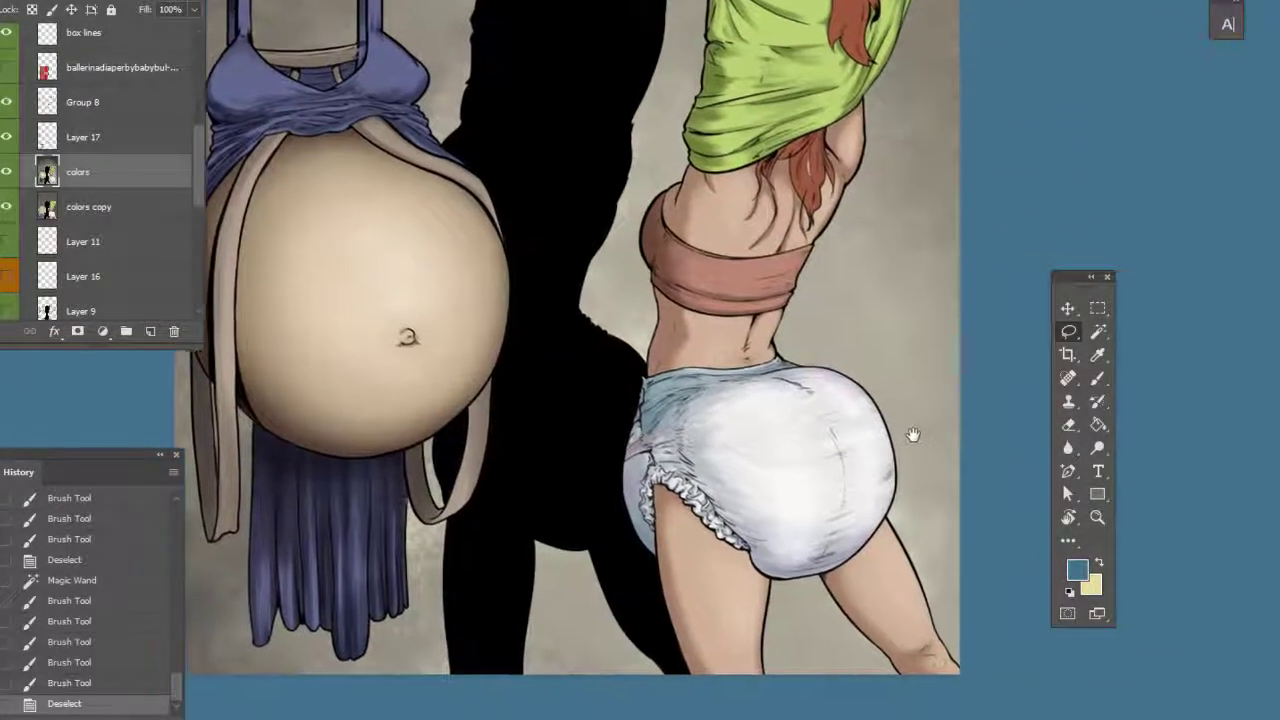